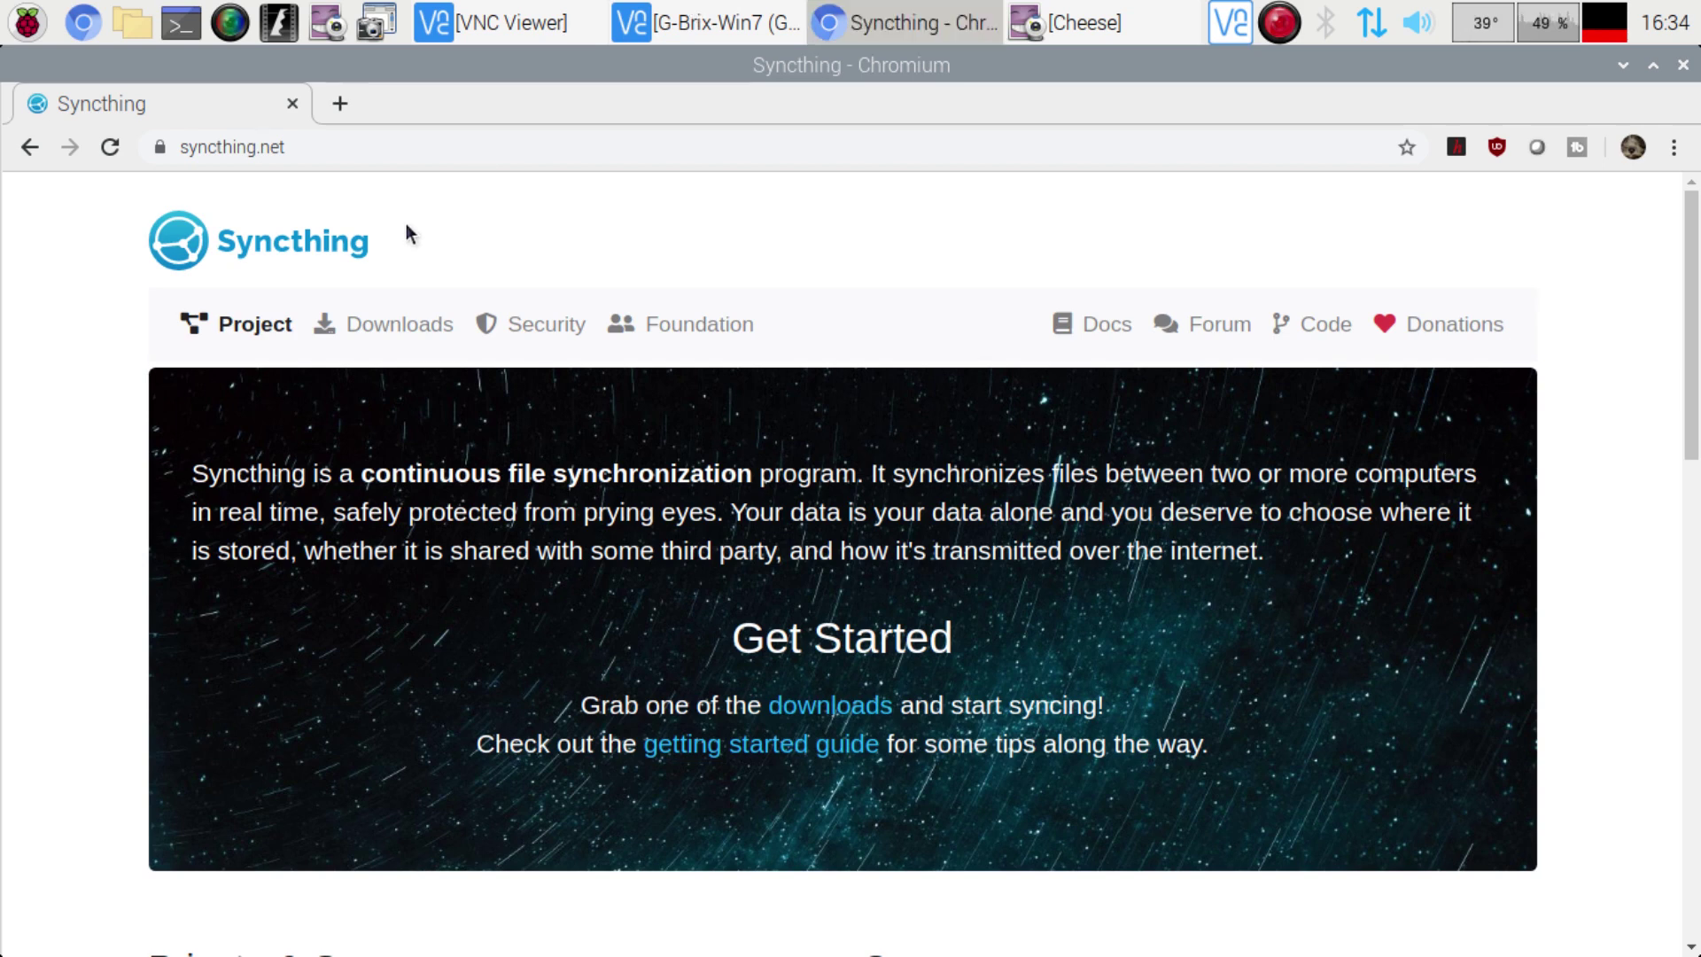
Step: Go to the Downloads page from the syncthing.net navigation bar
click(386, 326)
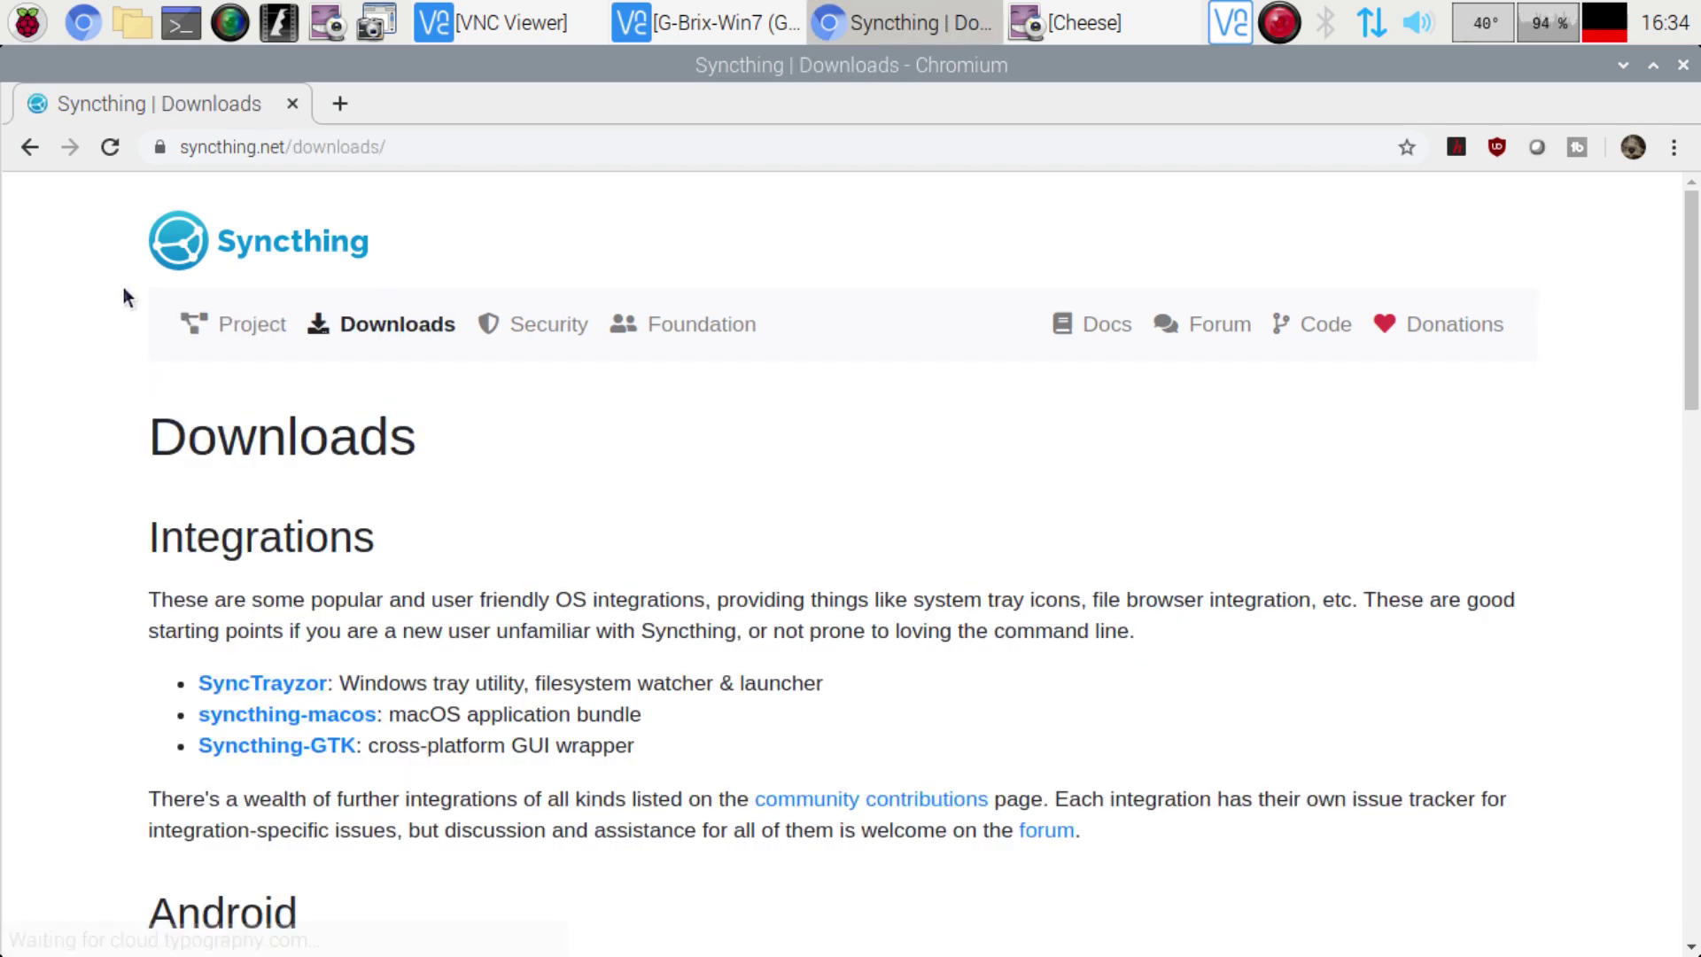
Step: Scroll down to the Debian / Ubuntu Packages install commands and open LXTerminal with Ctrl+Alt+T
scroll(570, 539, down, 4)
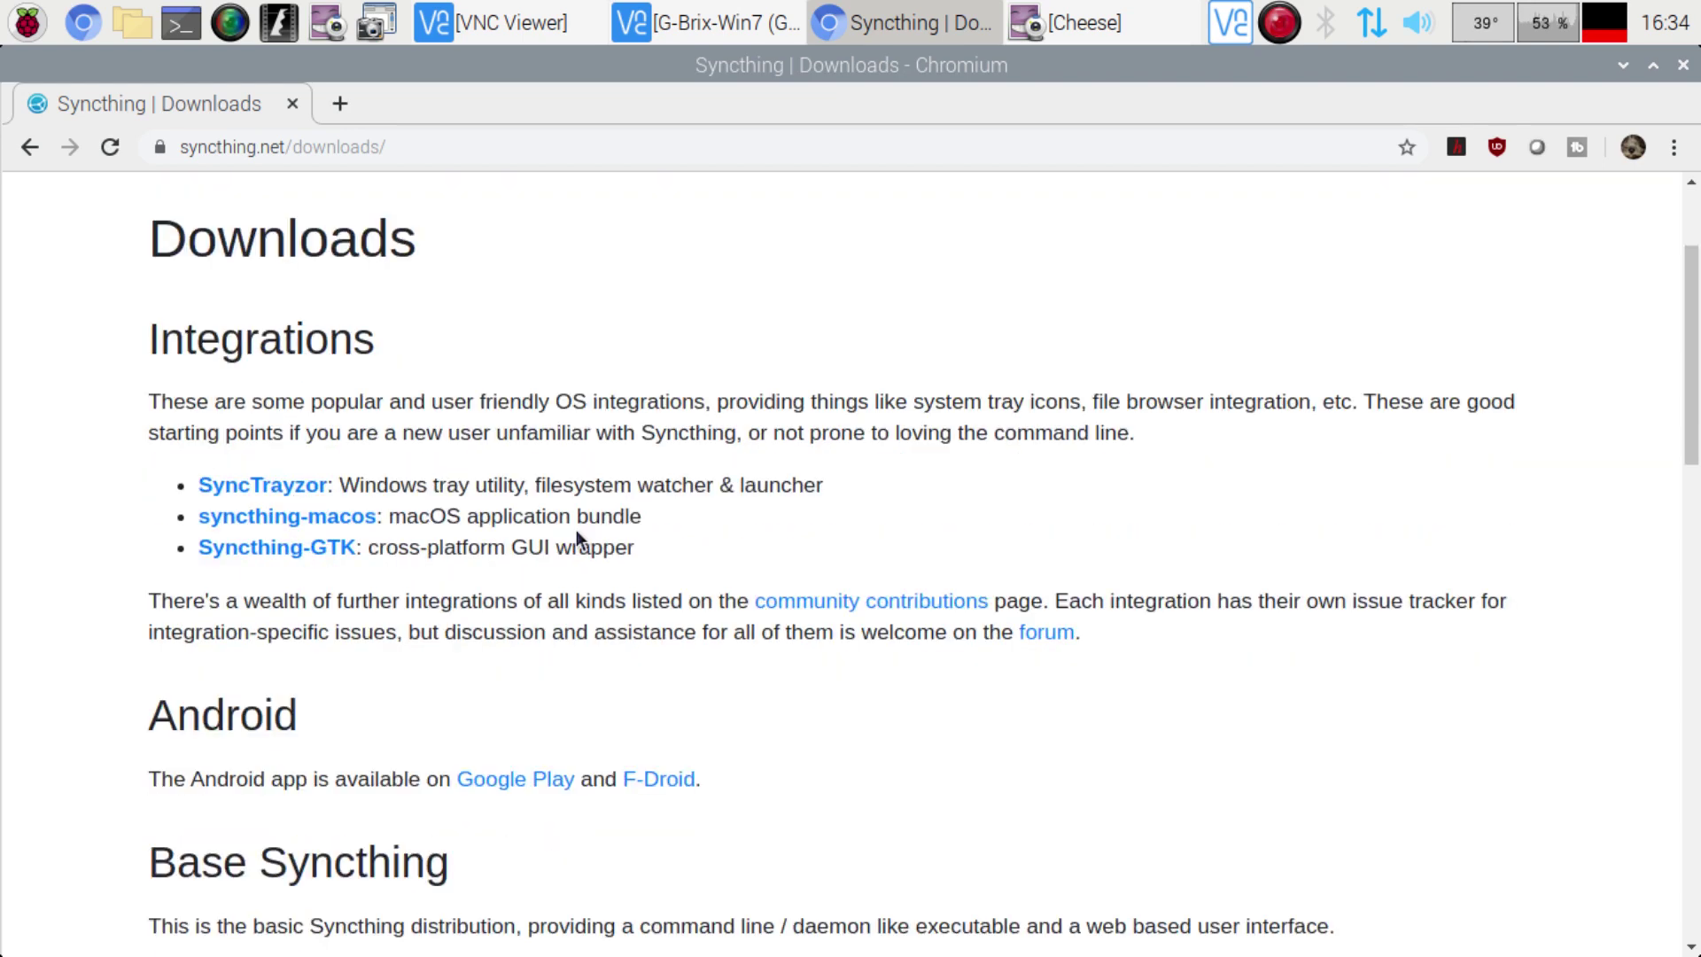
scroll(395, 506, down, 3)
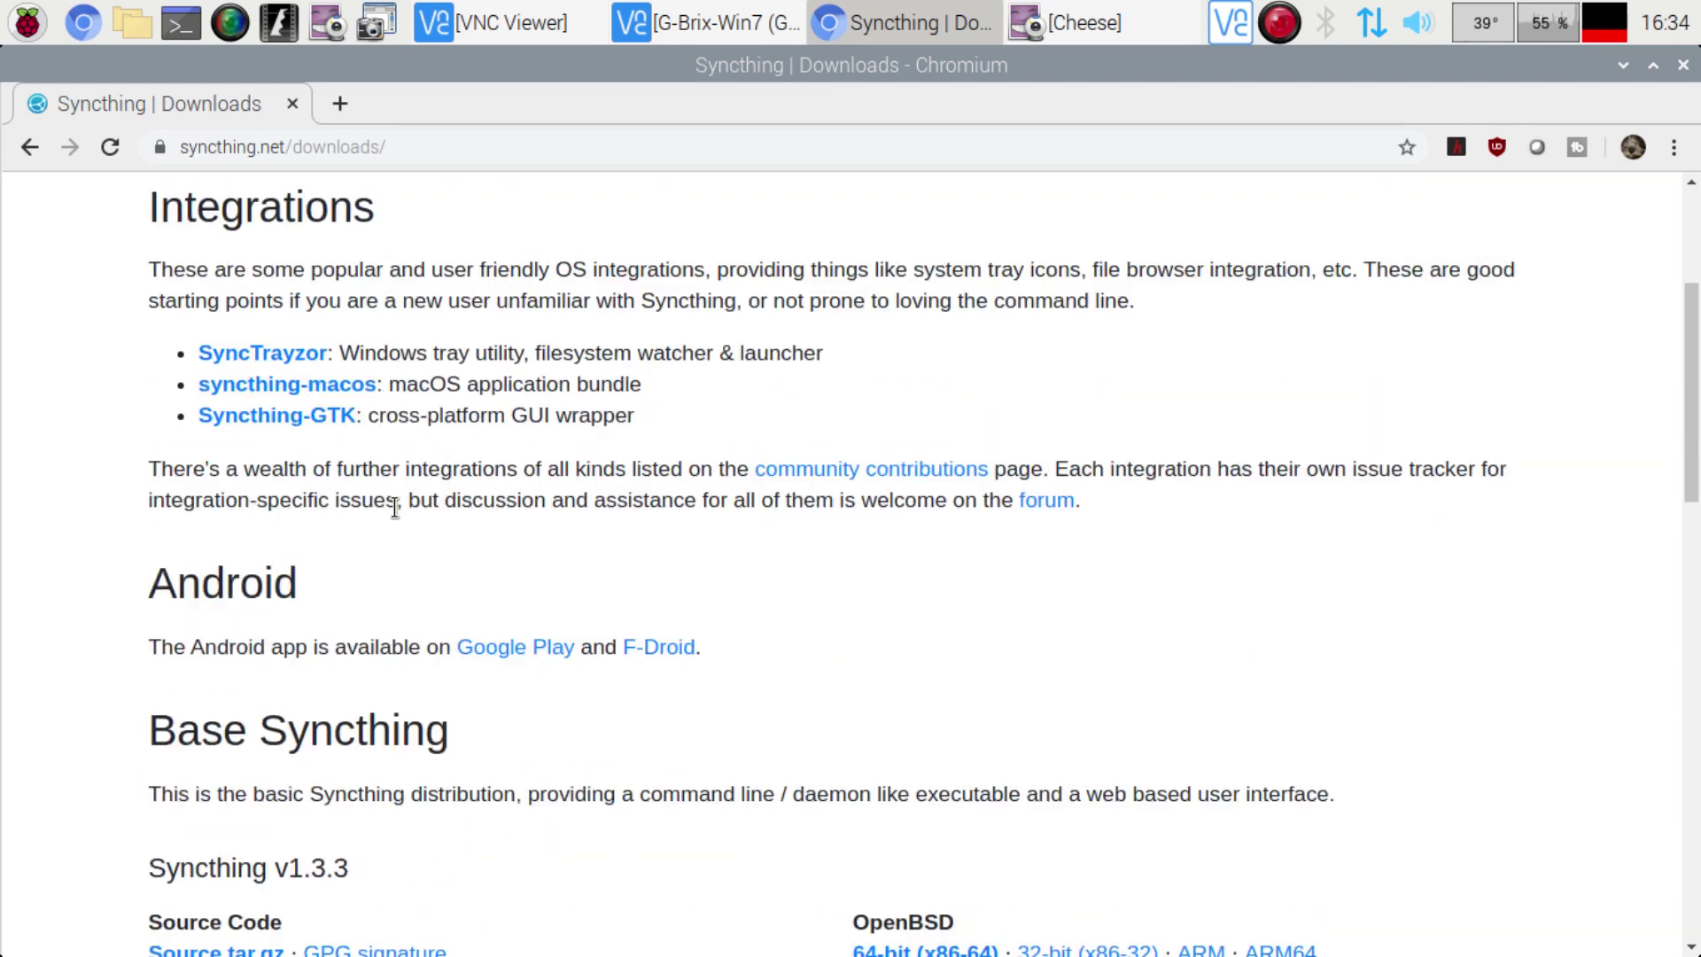
scroll(448, 460, down, 3)
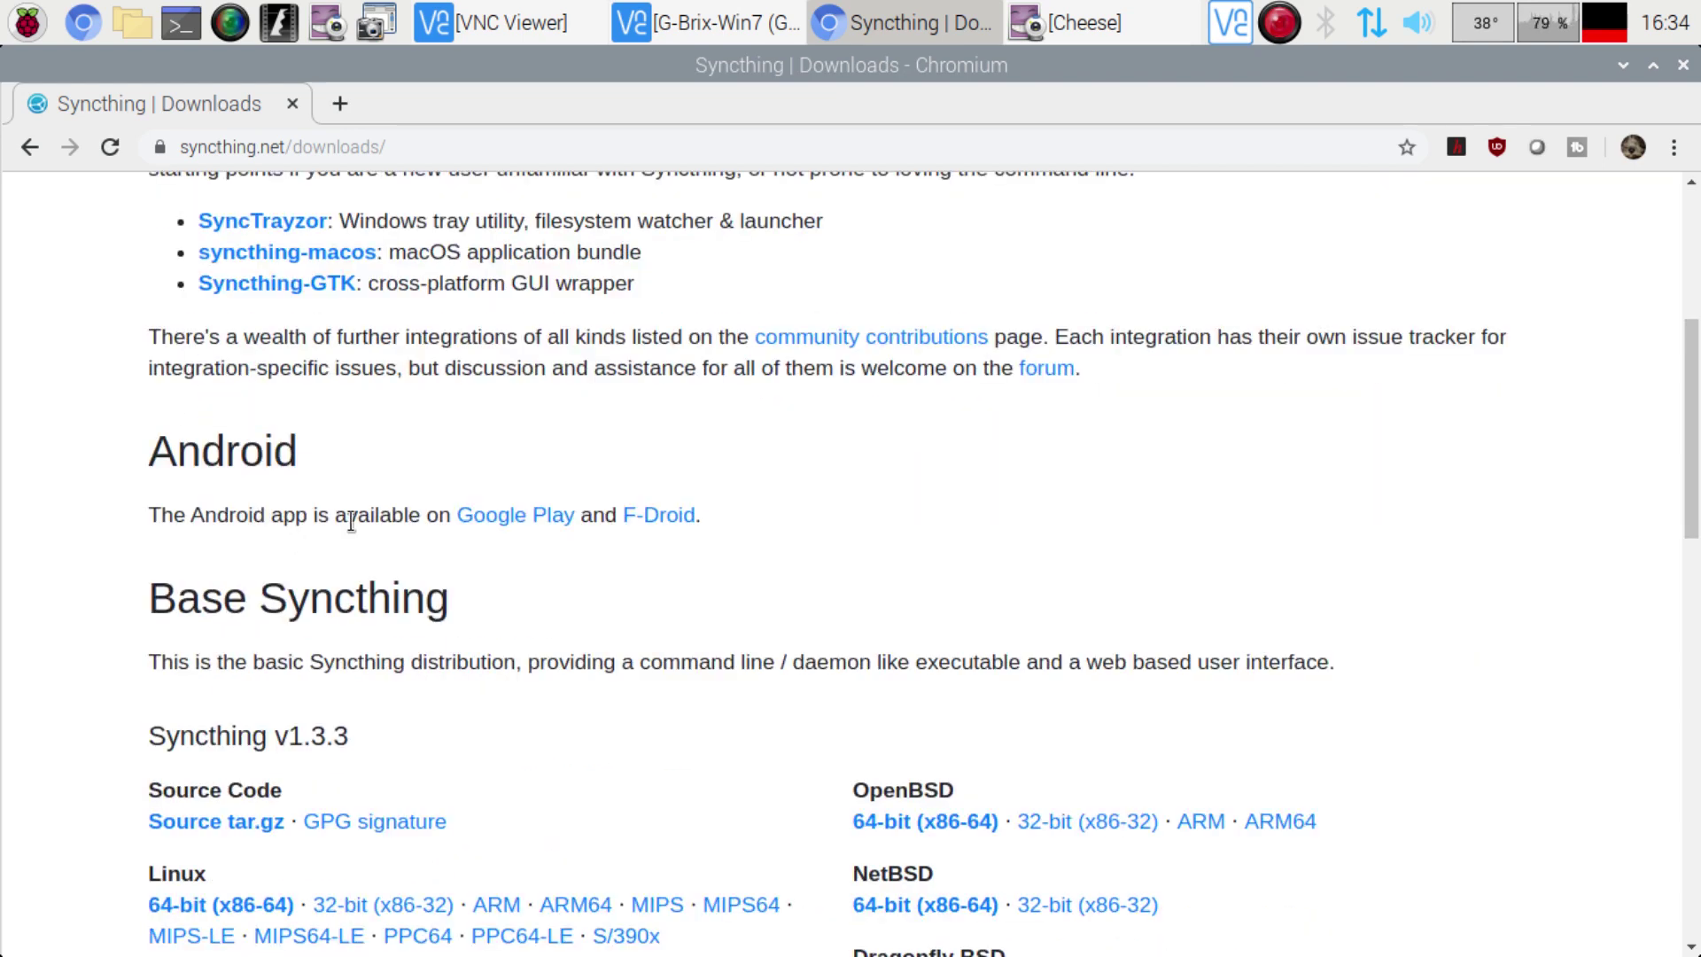
scroll(321, 513, down, 5)
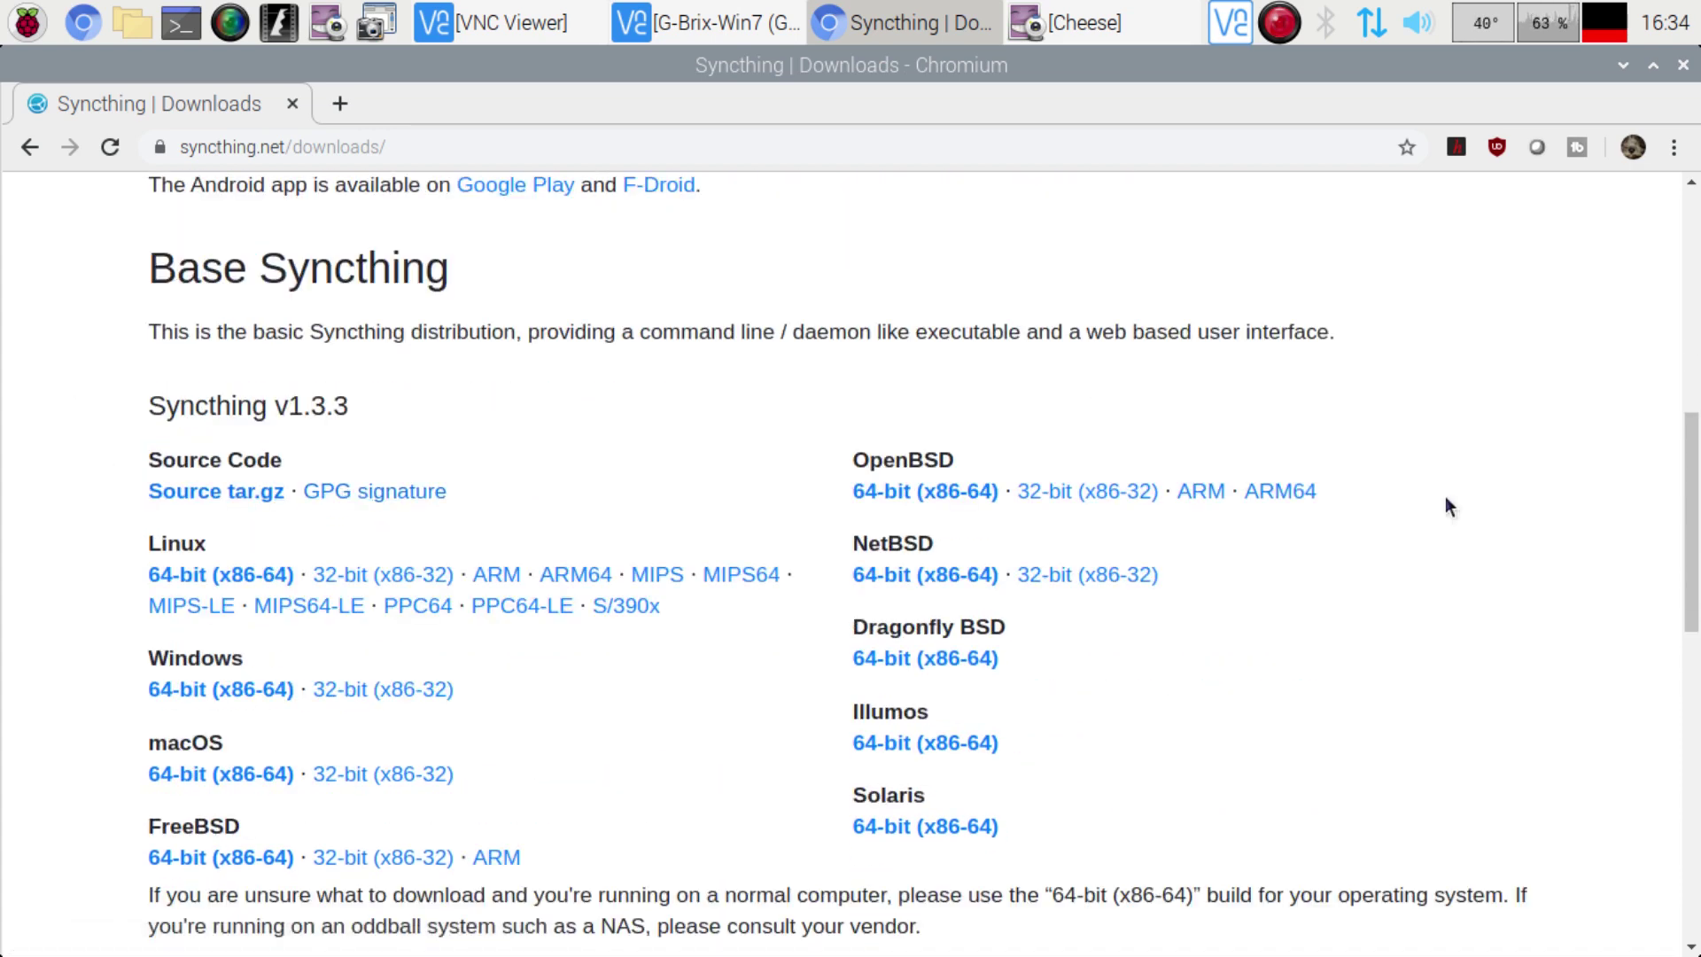
scroll(1445, 506, down, 1)
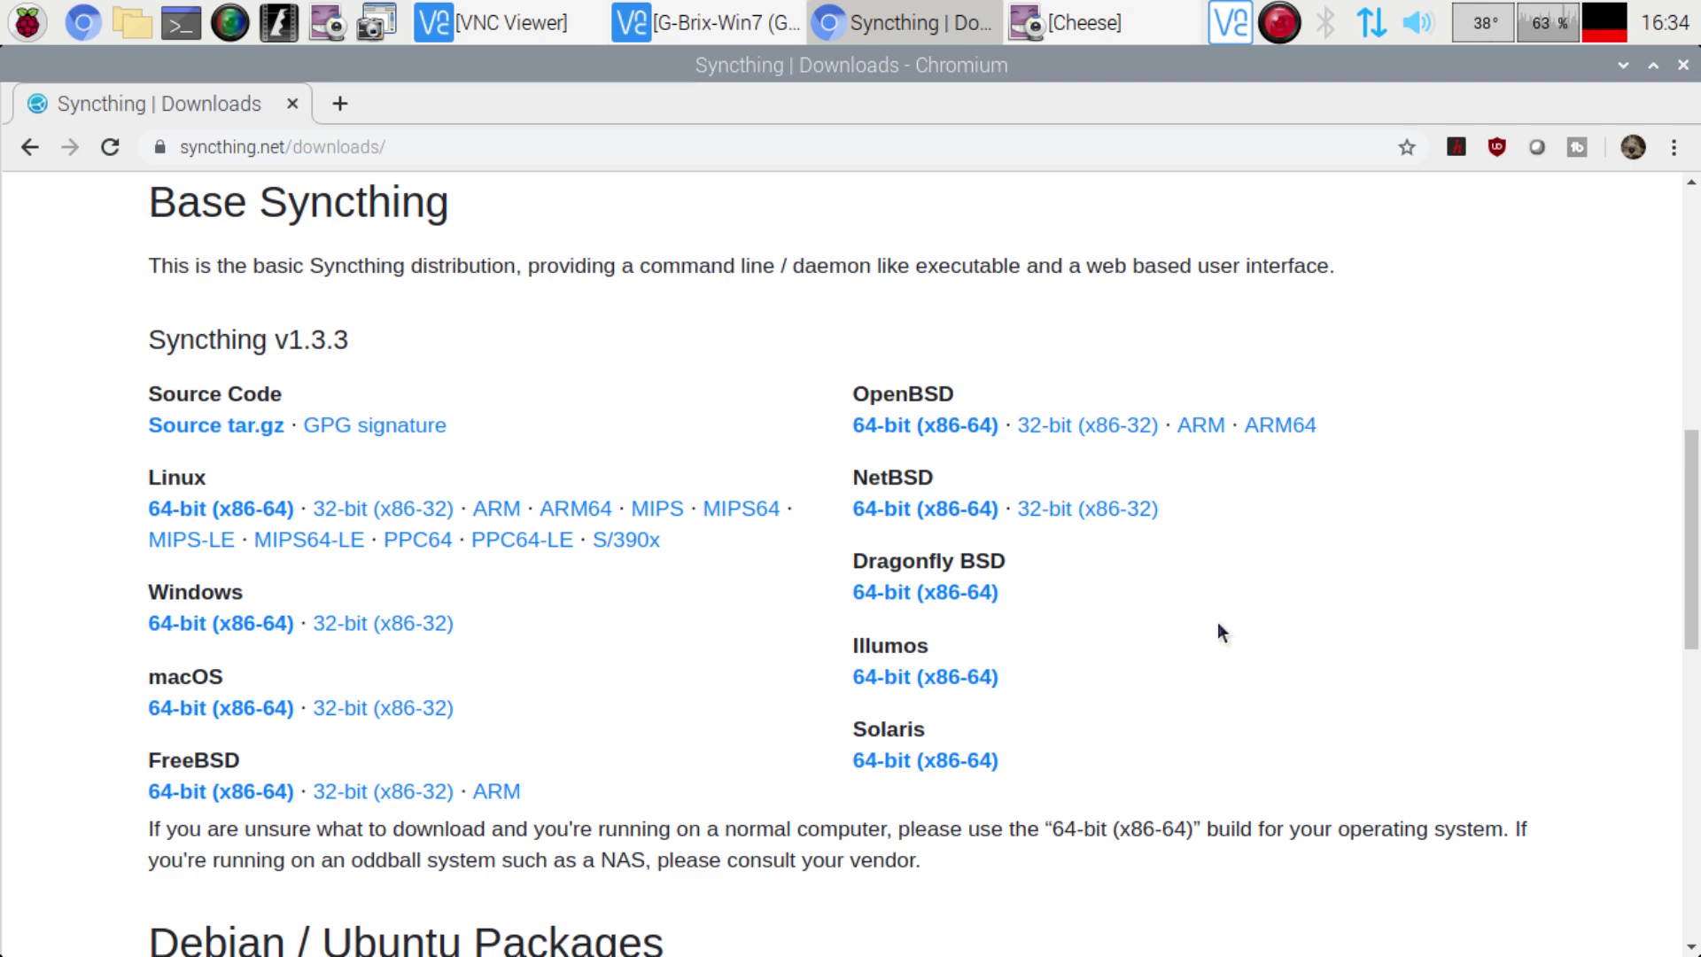
scroll(1400, 618, down, 5)
scroll(1387, 564, down, 4)
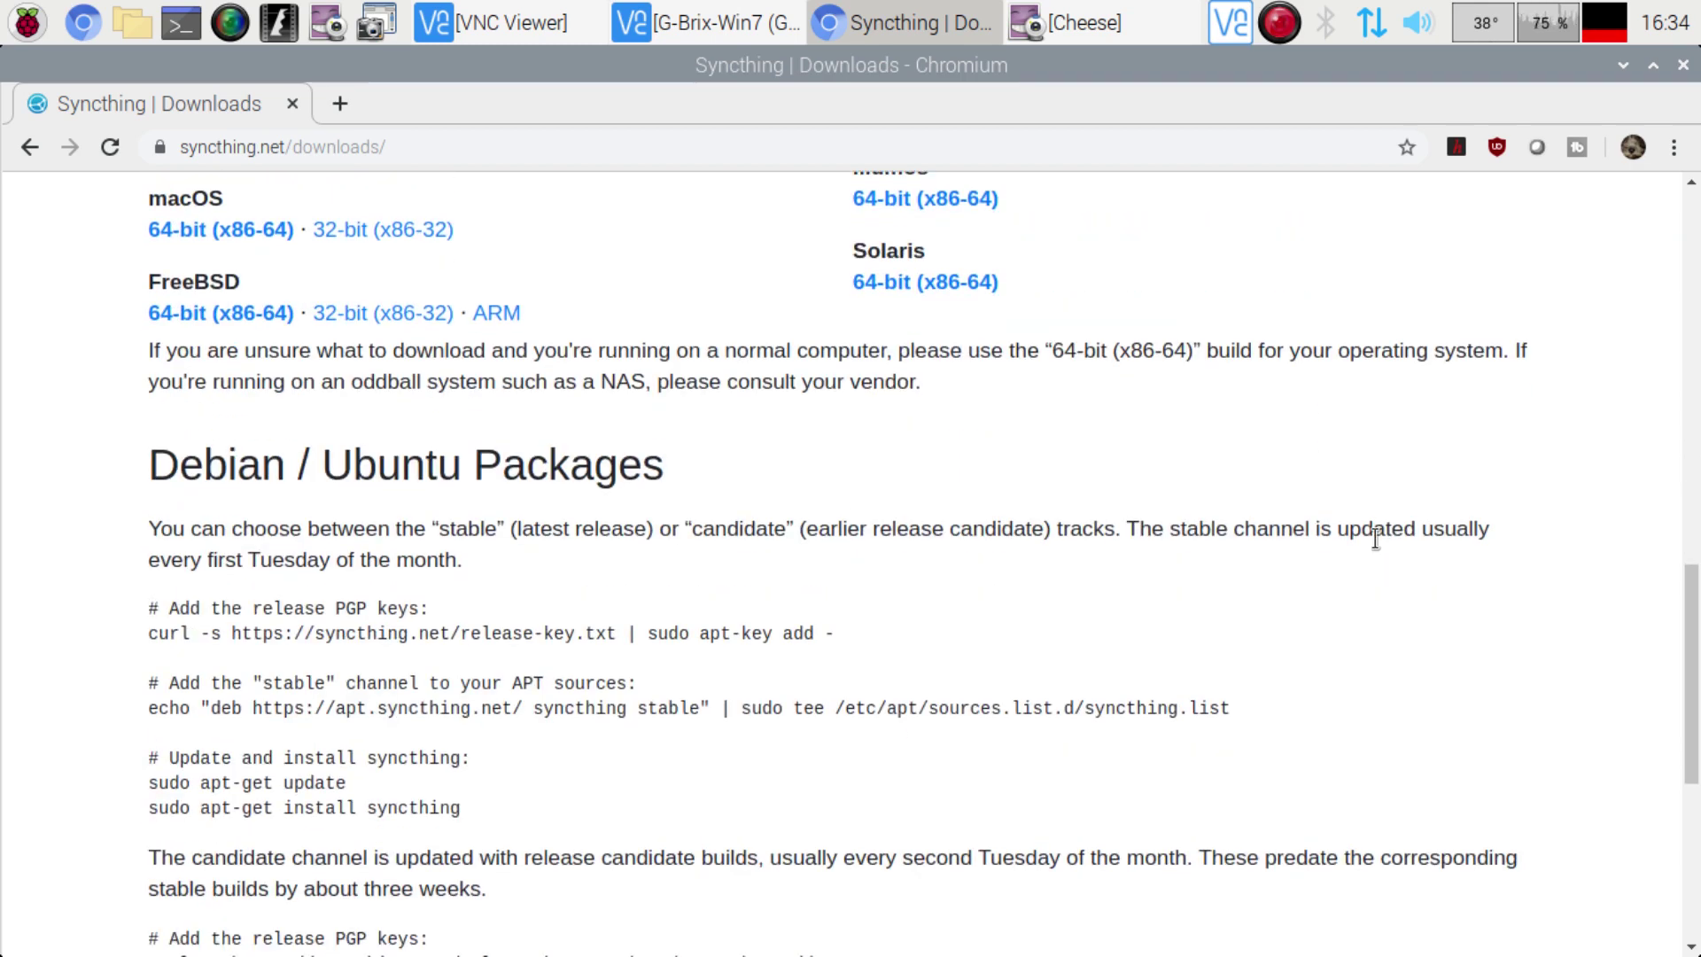
scroll(520, 300, up, 2)
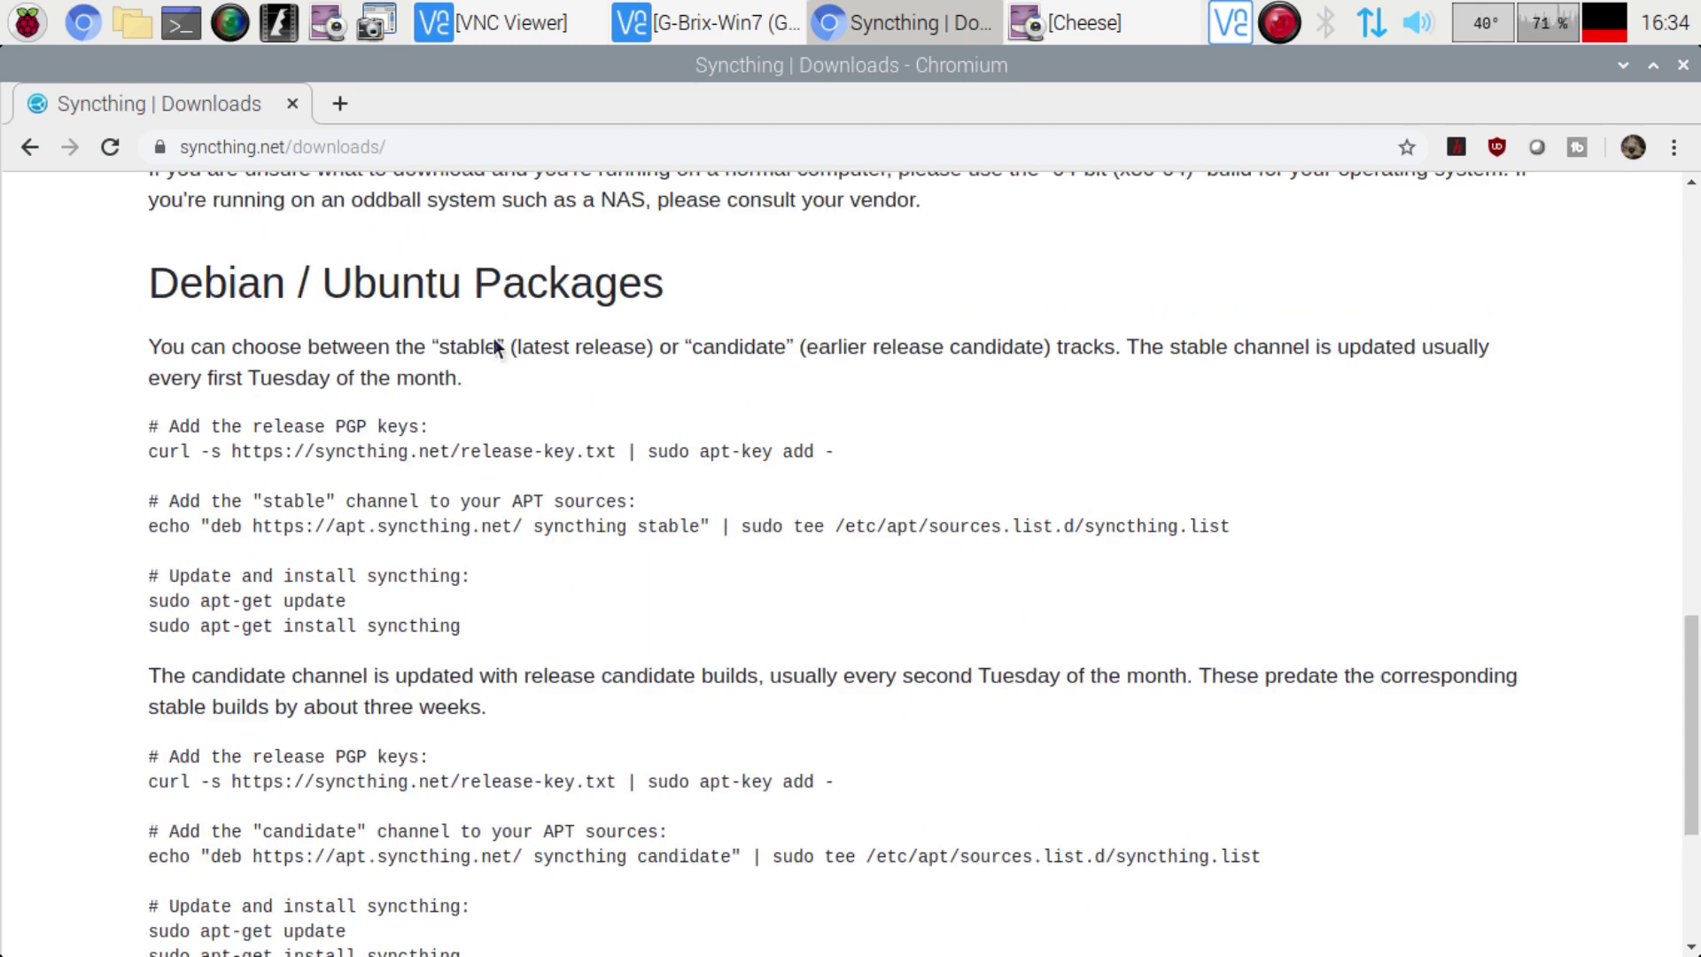
scroll(690, 588, down, 5)
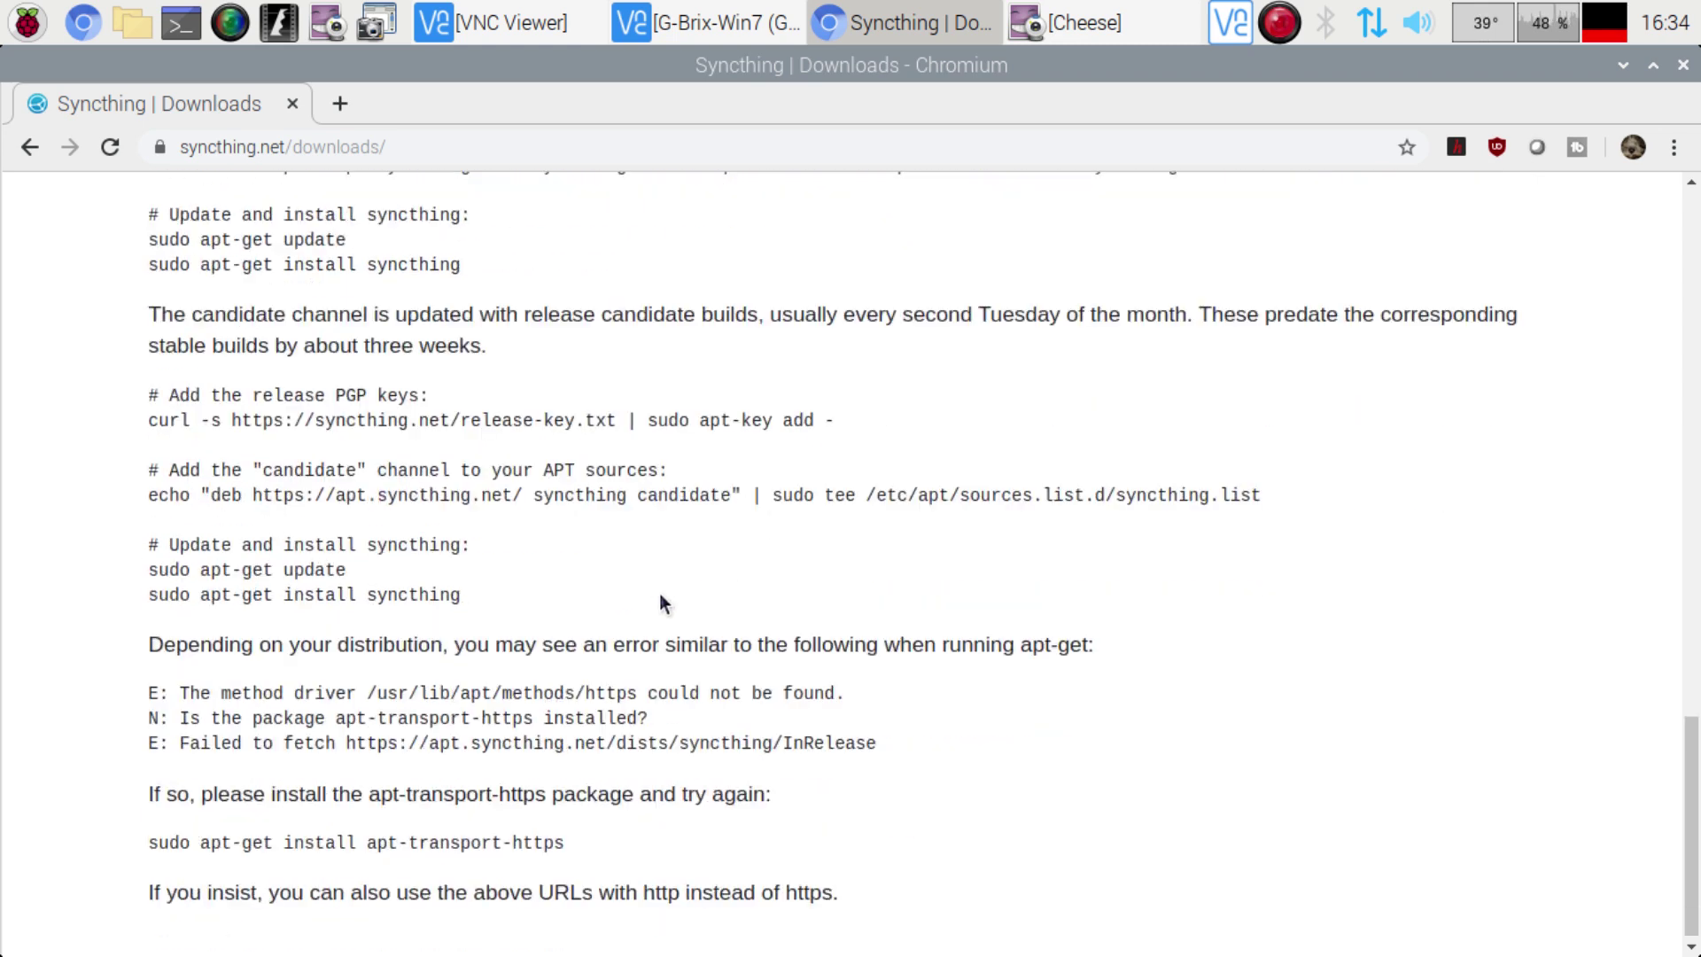
scroll(659, 555, up, 5)
scroll(660, 529, up, 6)
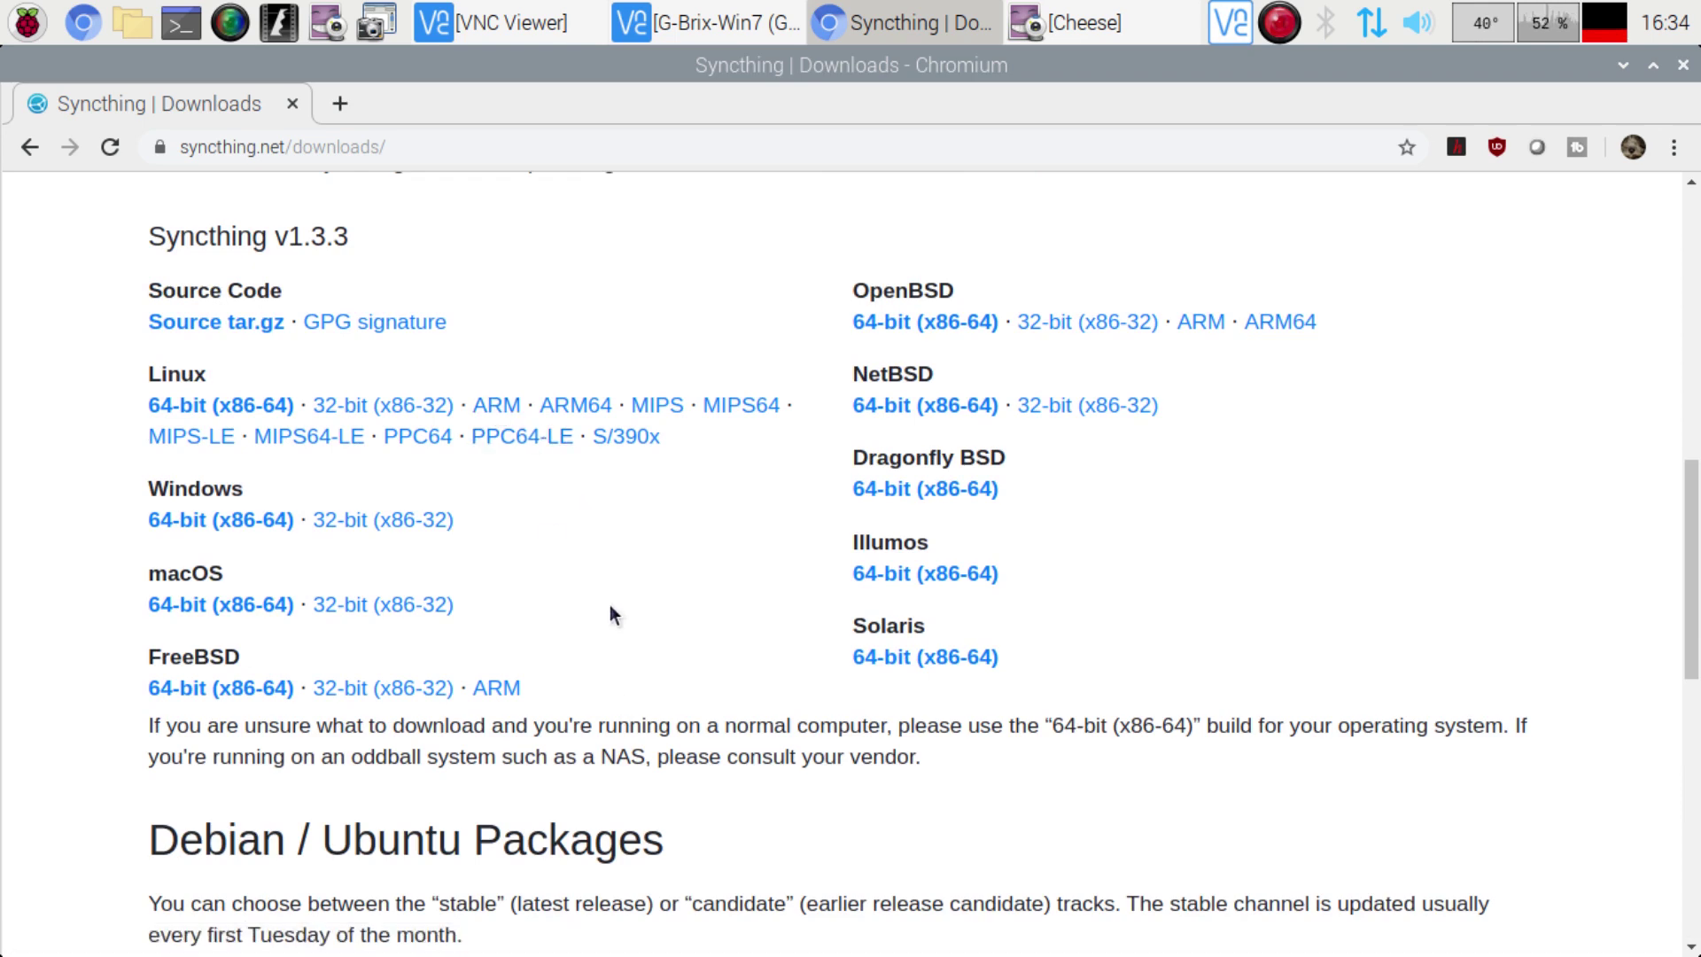
scroll(1019, 567, down, 5)
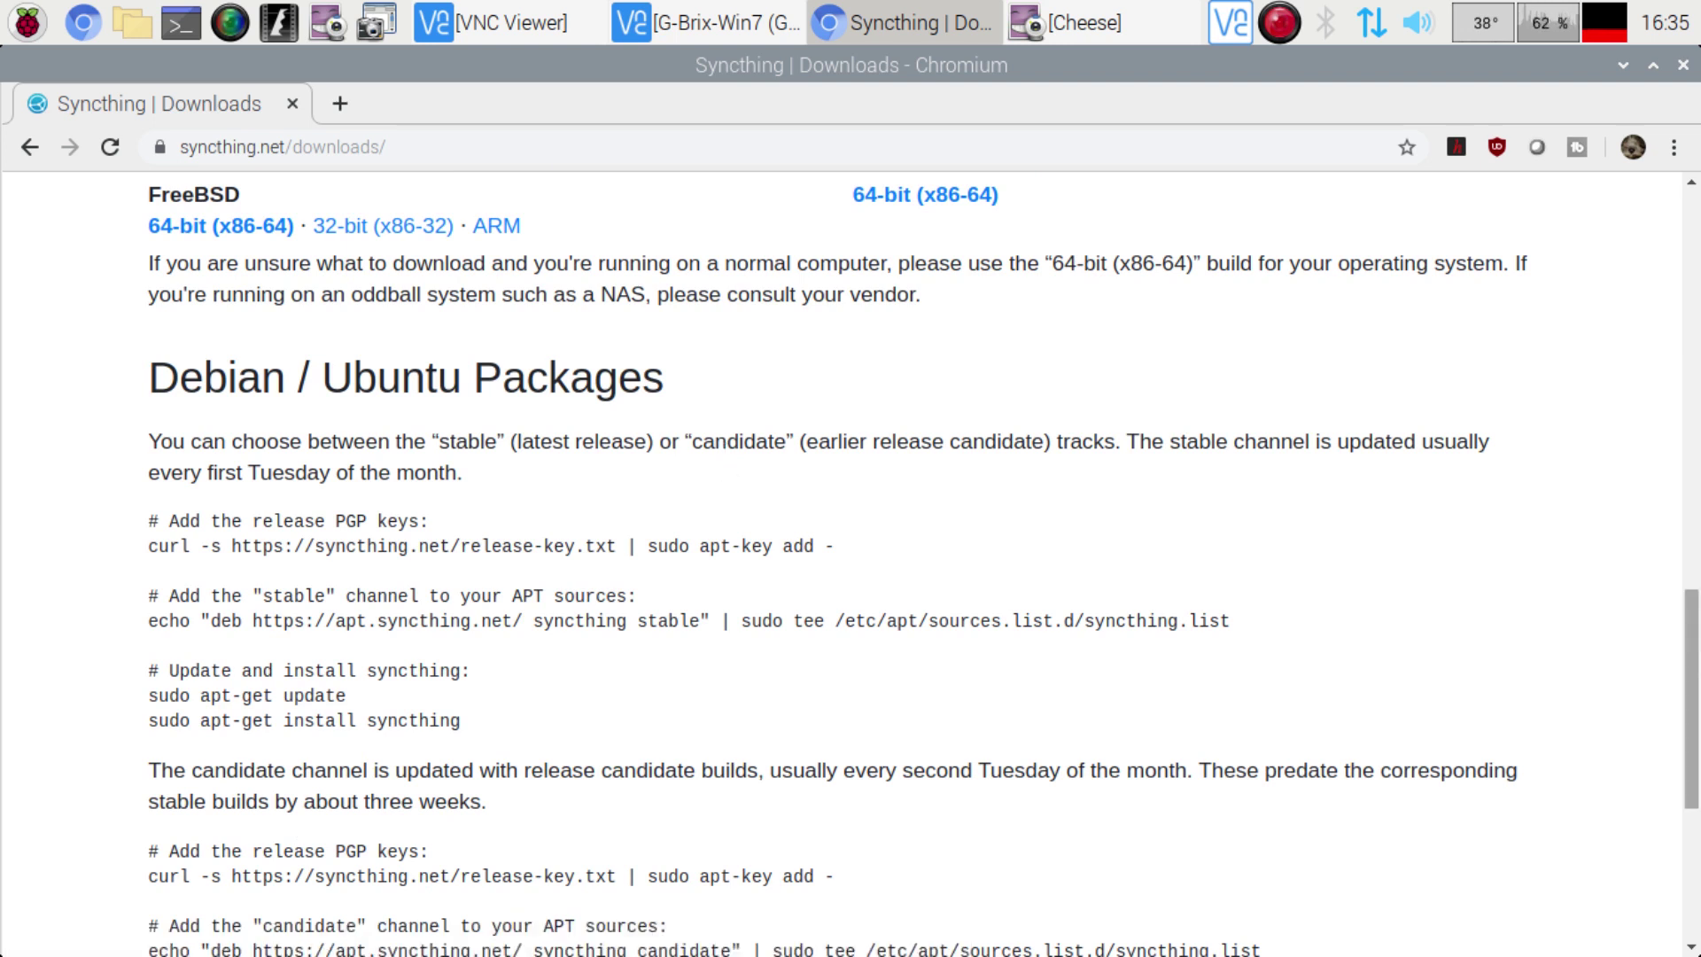
key(ctrl+alt+t)
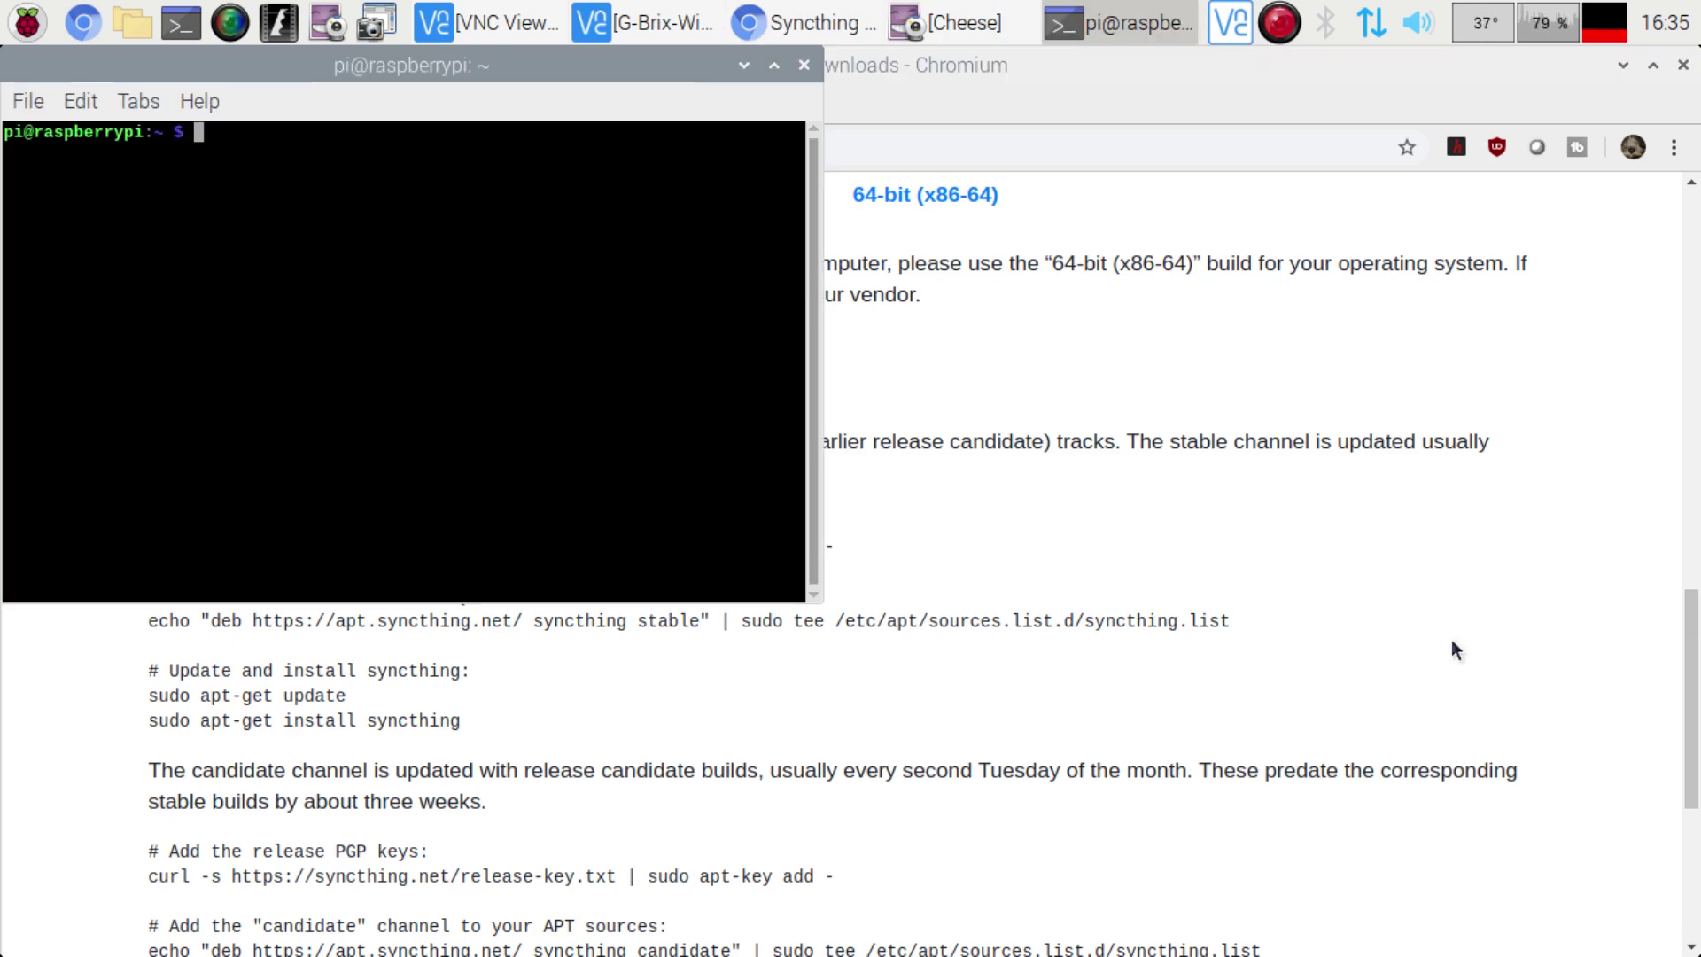
Step: Copy the curl command from the page and run it in LXTerminal to add the Syncthing release key
drag(545, 58, 1401, 186)
click(808, 551)
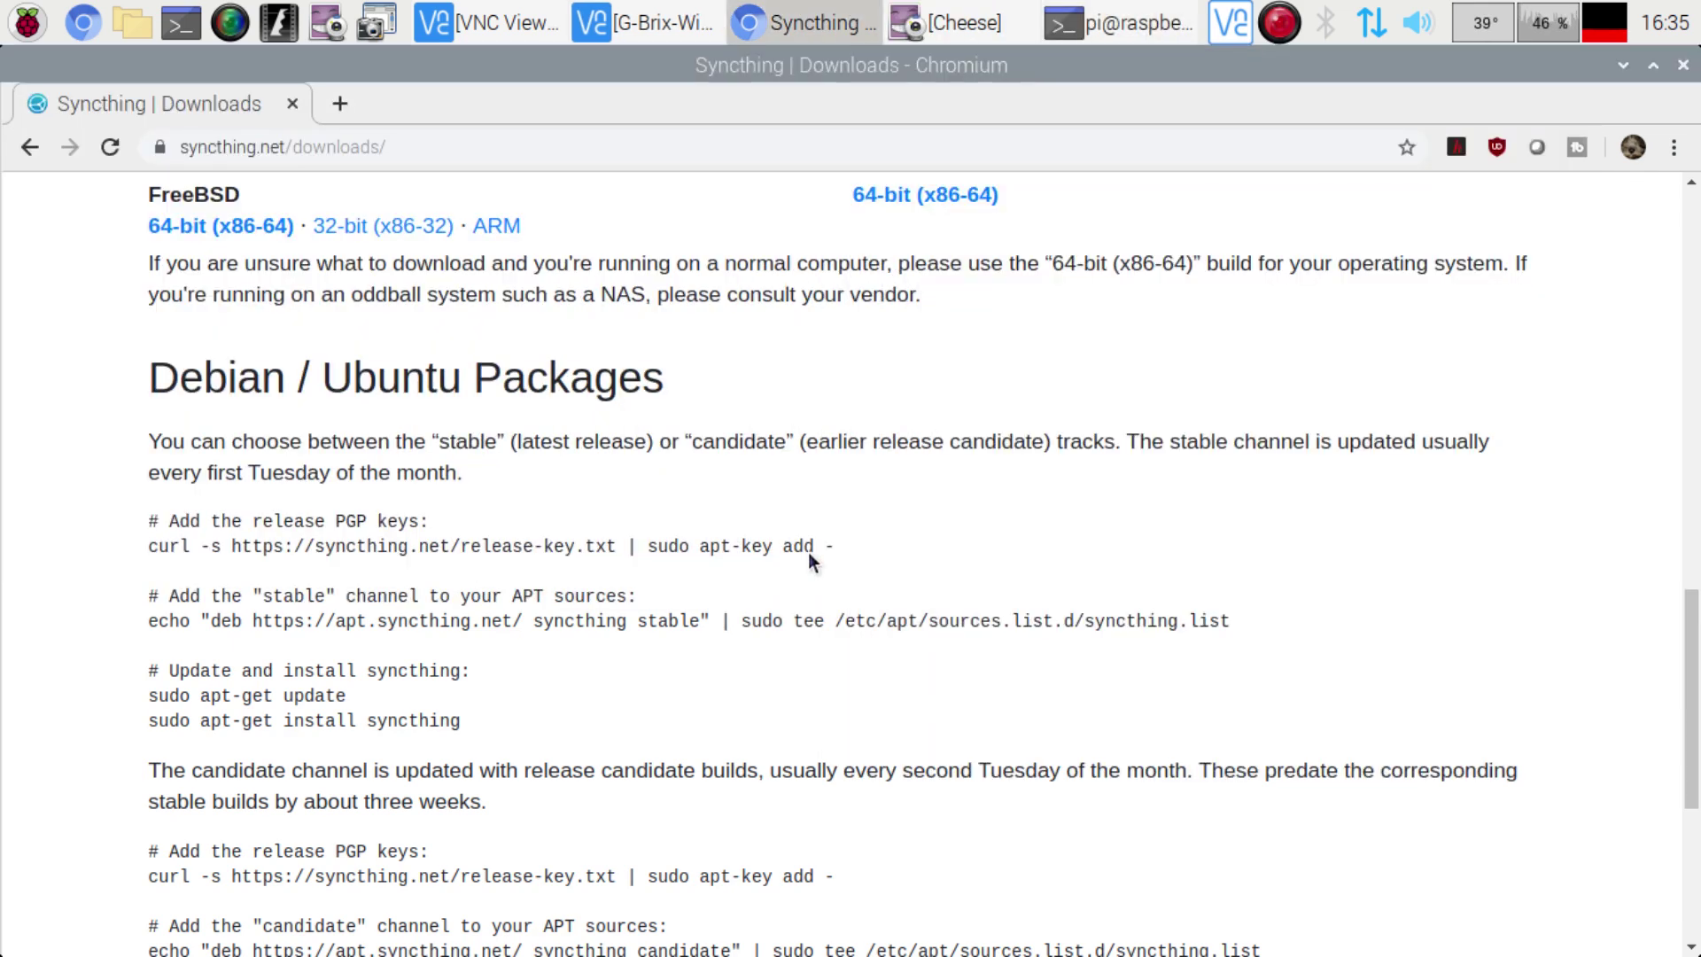
drag(889, 538, 163, 551)
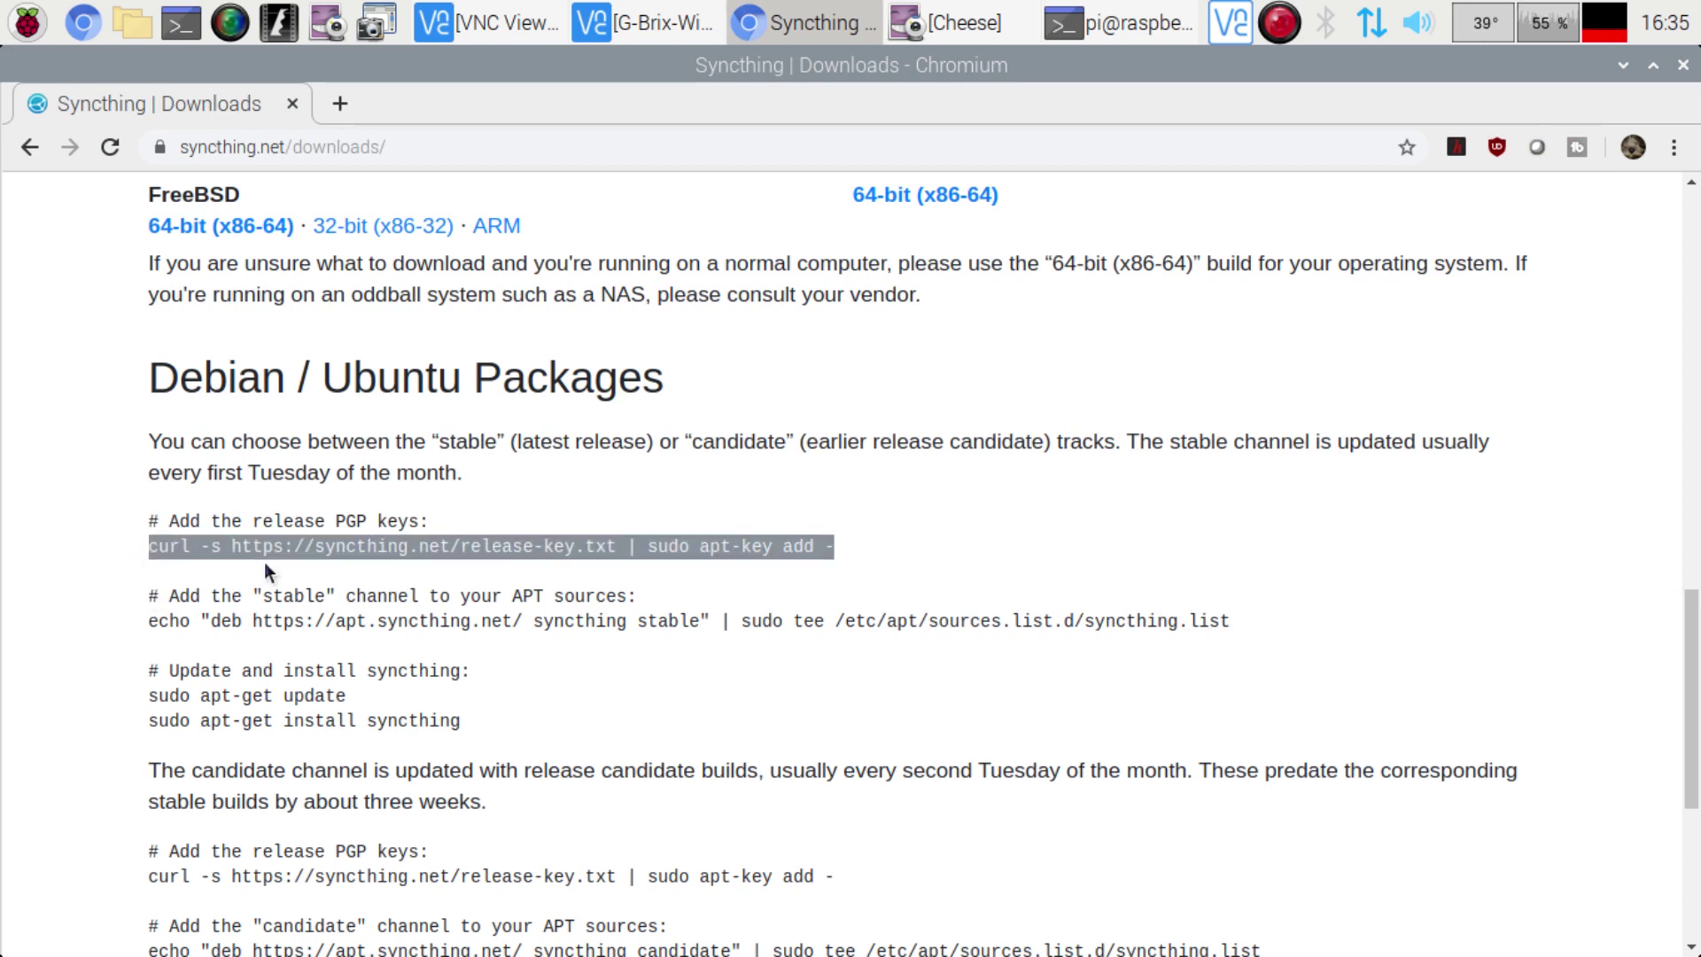
click(1098, 16)
right_click(1025, 381)
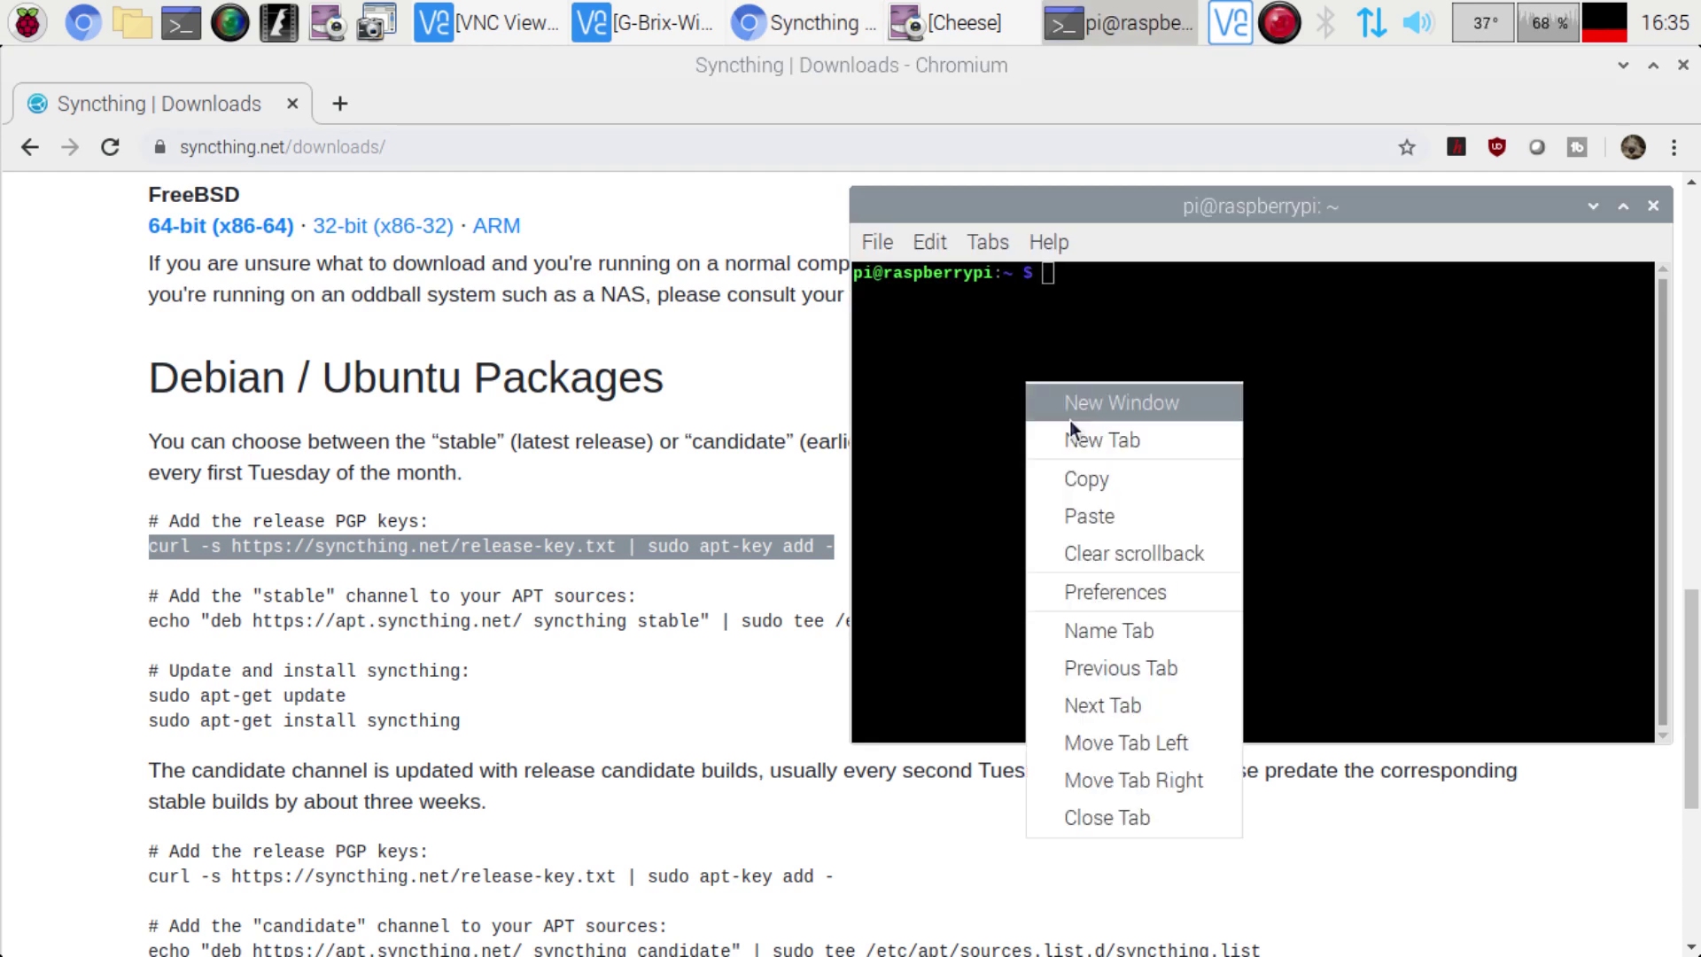
click(1125, 514)
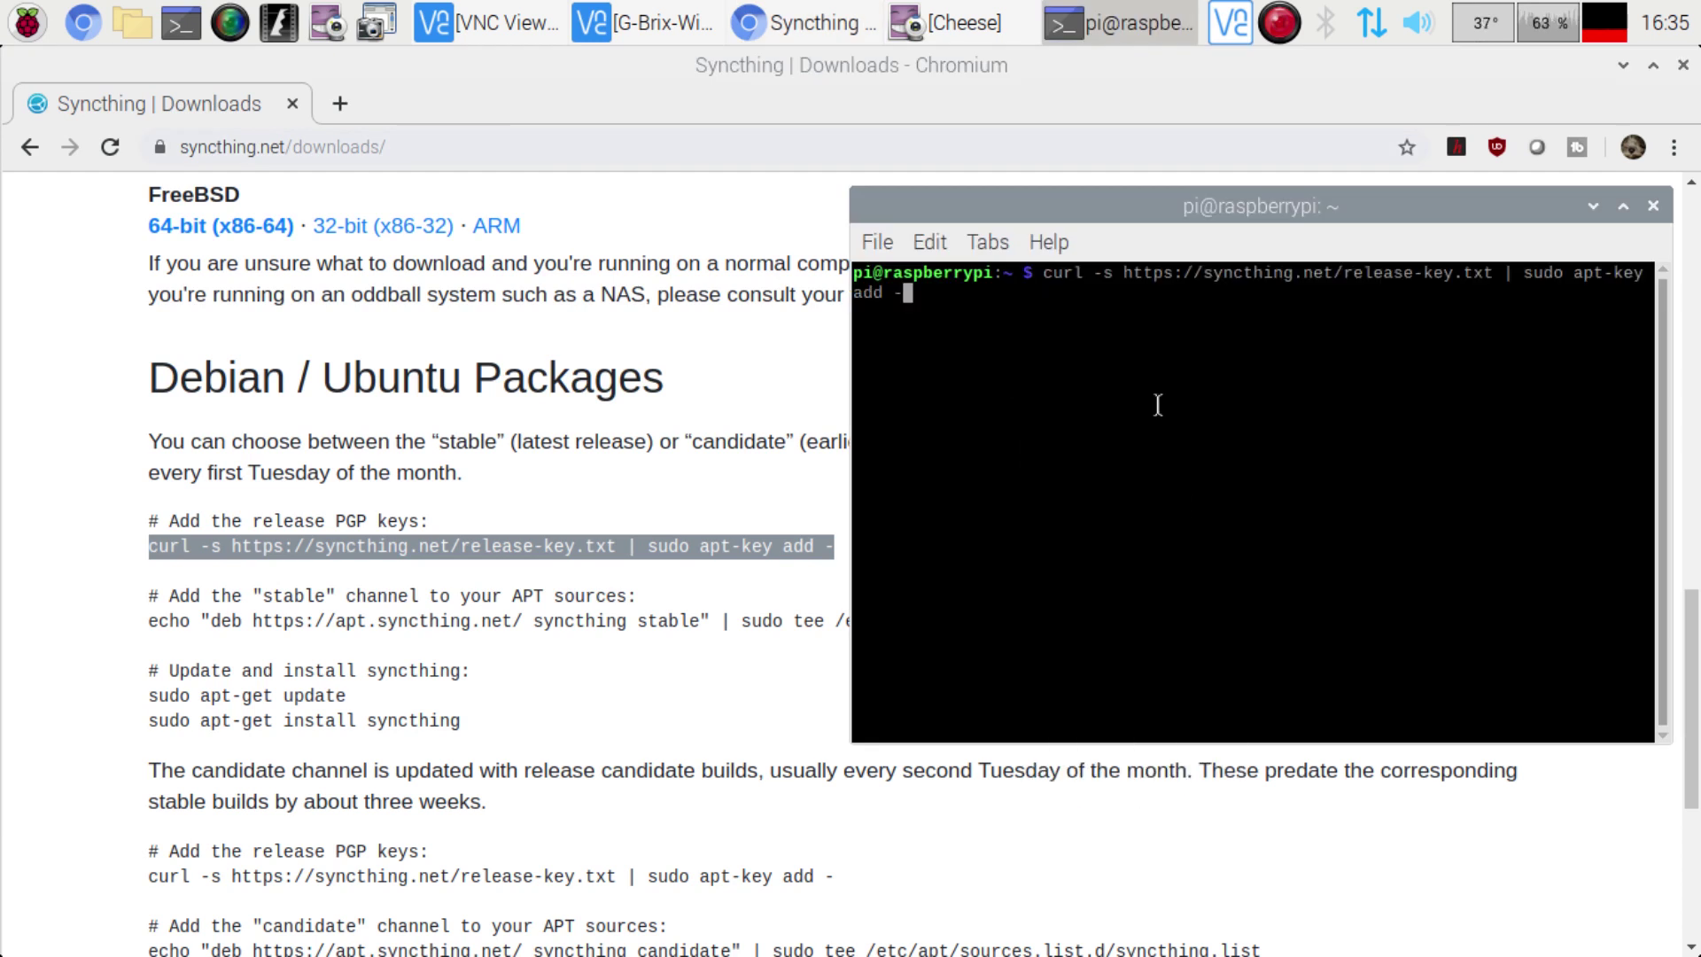
key(Return)
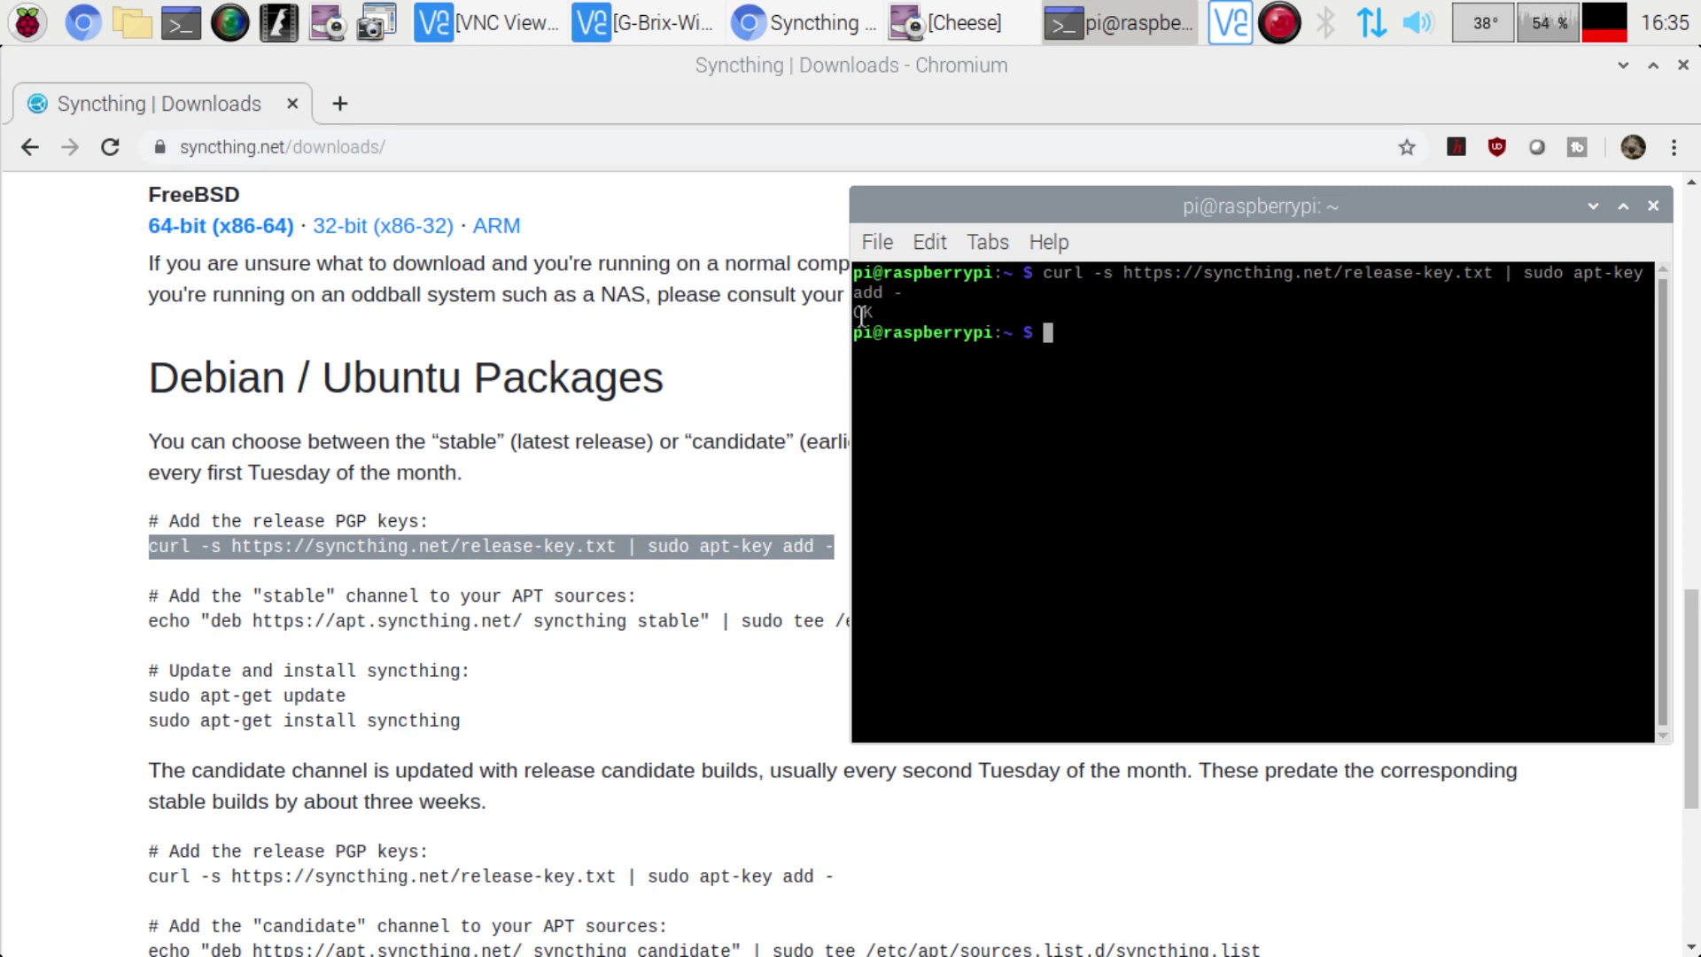
Step: Copy and run the echo command writing the stable channel to /etc/apt/sources.list.d/syncthing.list
click(660, 592)
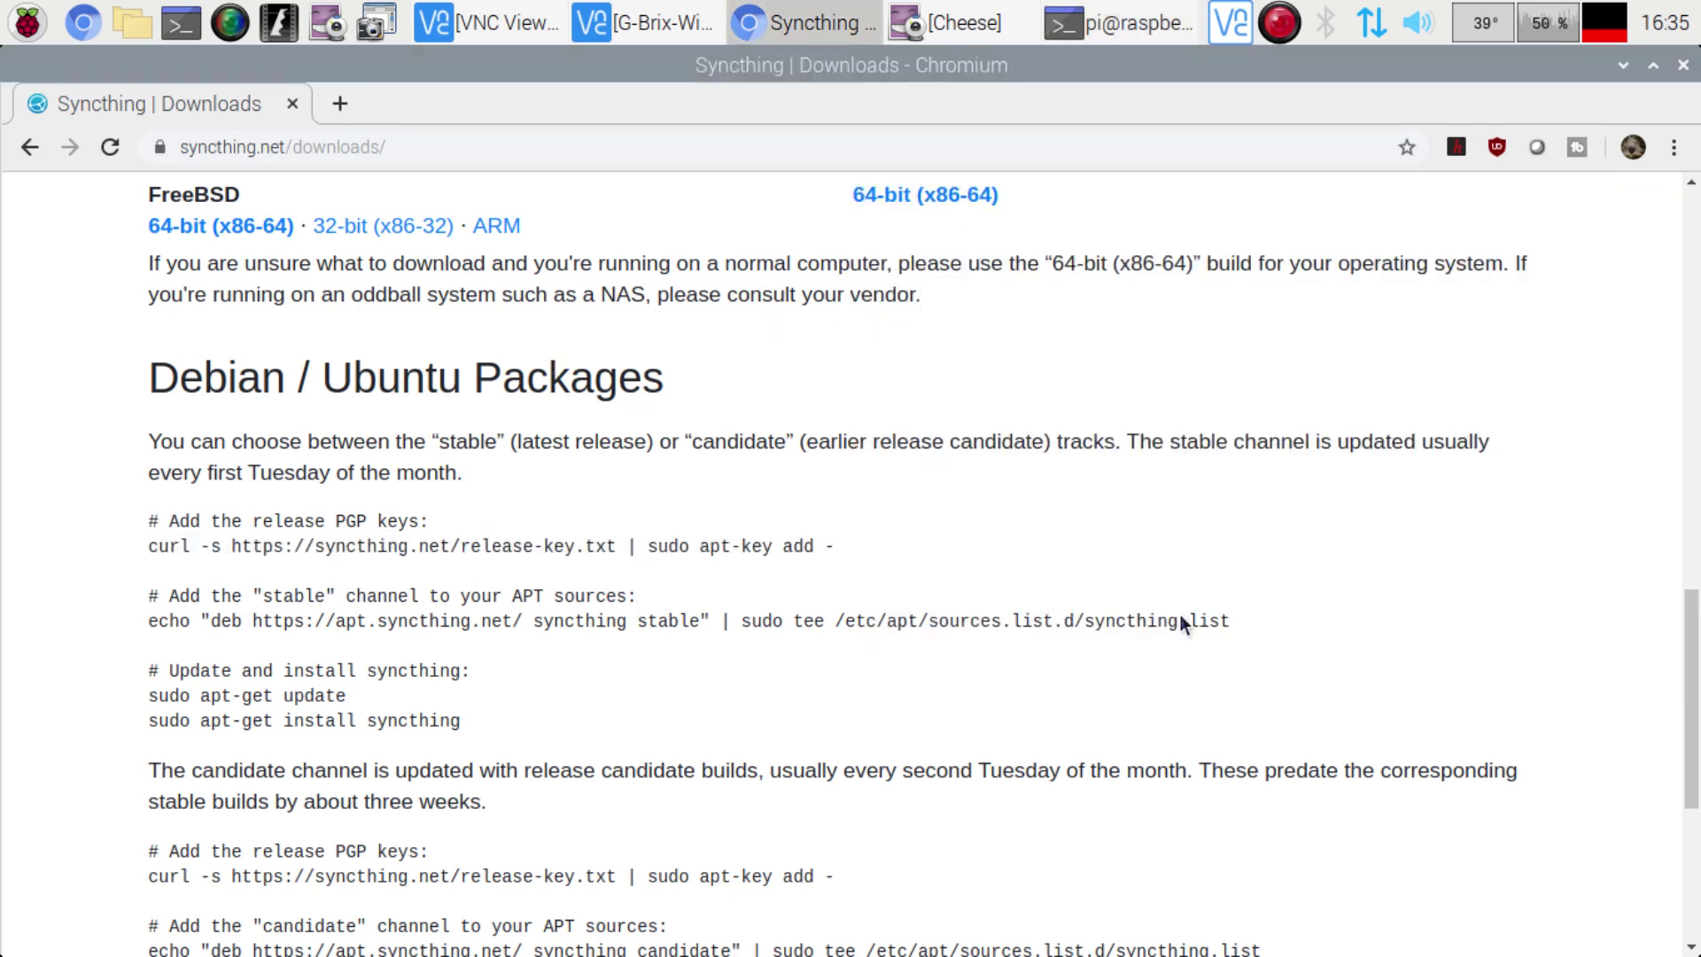
drag(1256, 625, 142, 624)
key(ctrl+c)
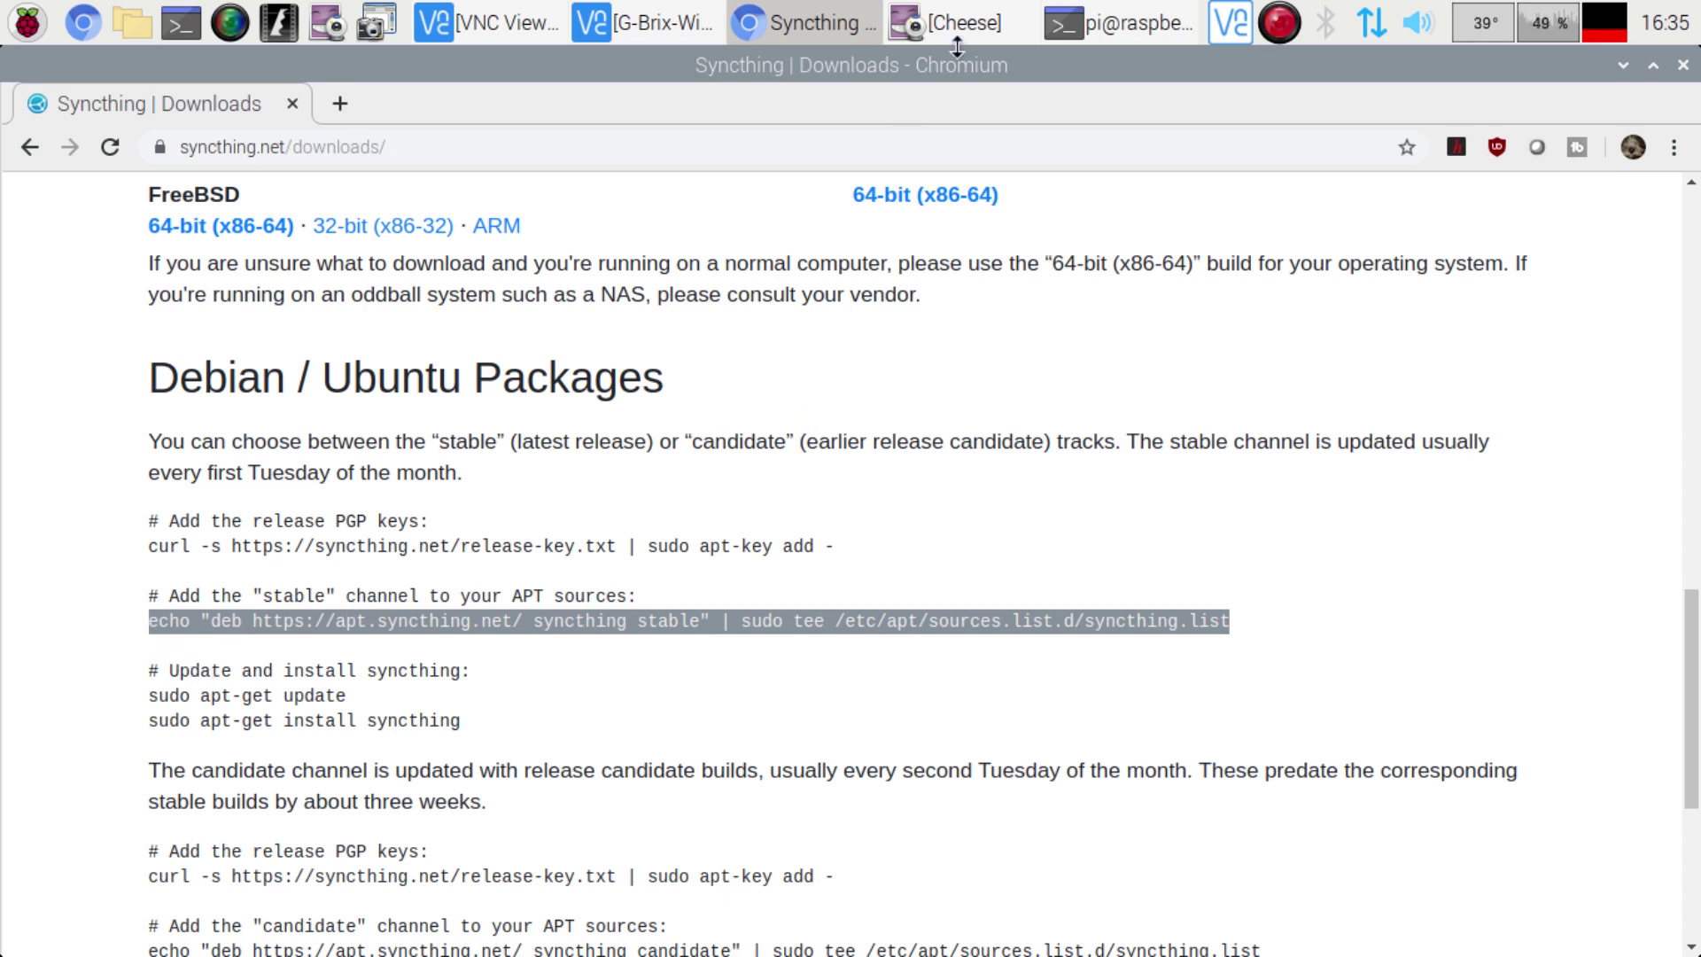
click(1084, 31)
right_click(1171, 610)
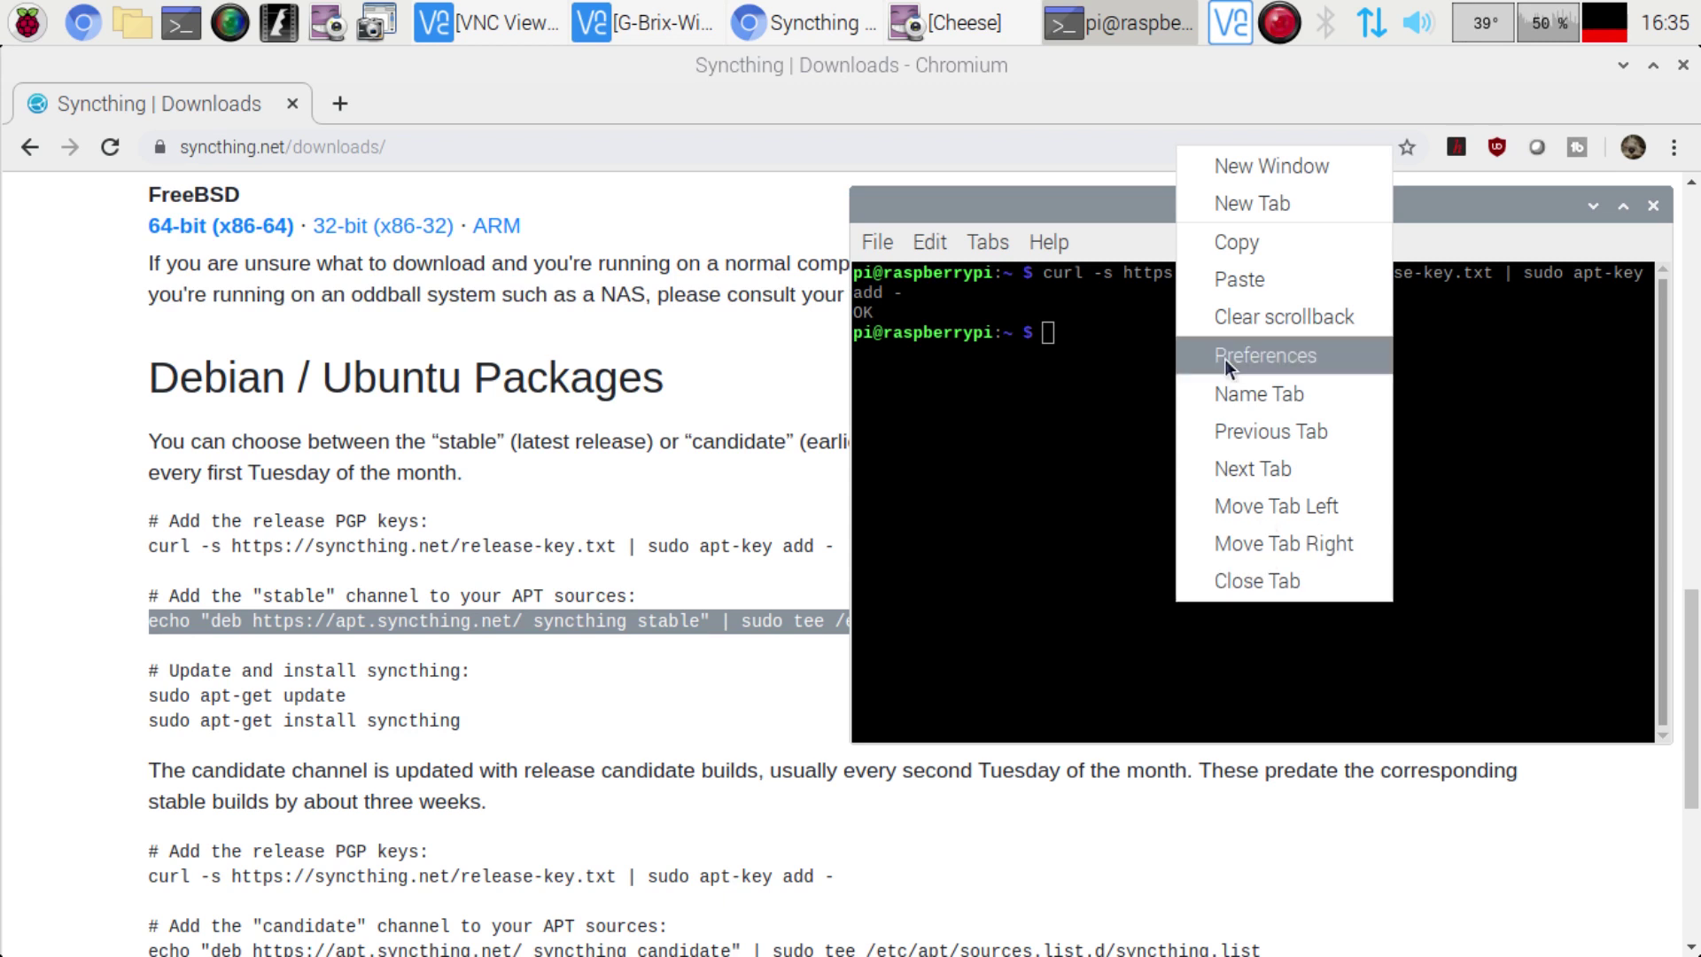
click(1253, 276)
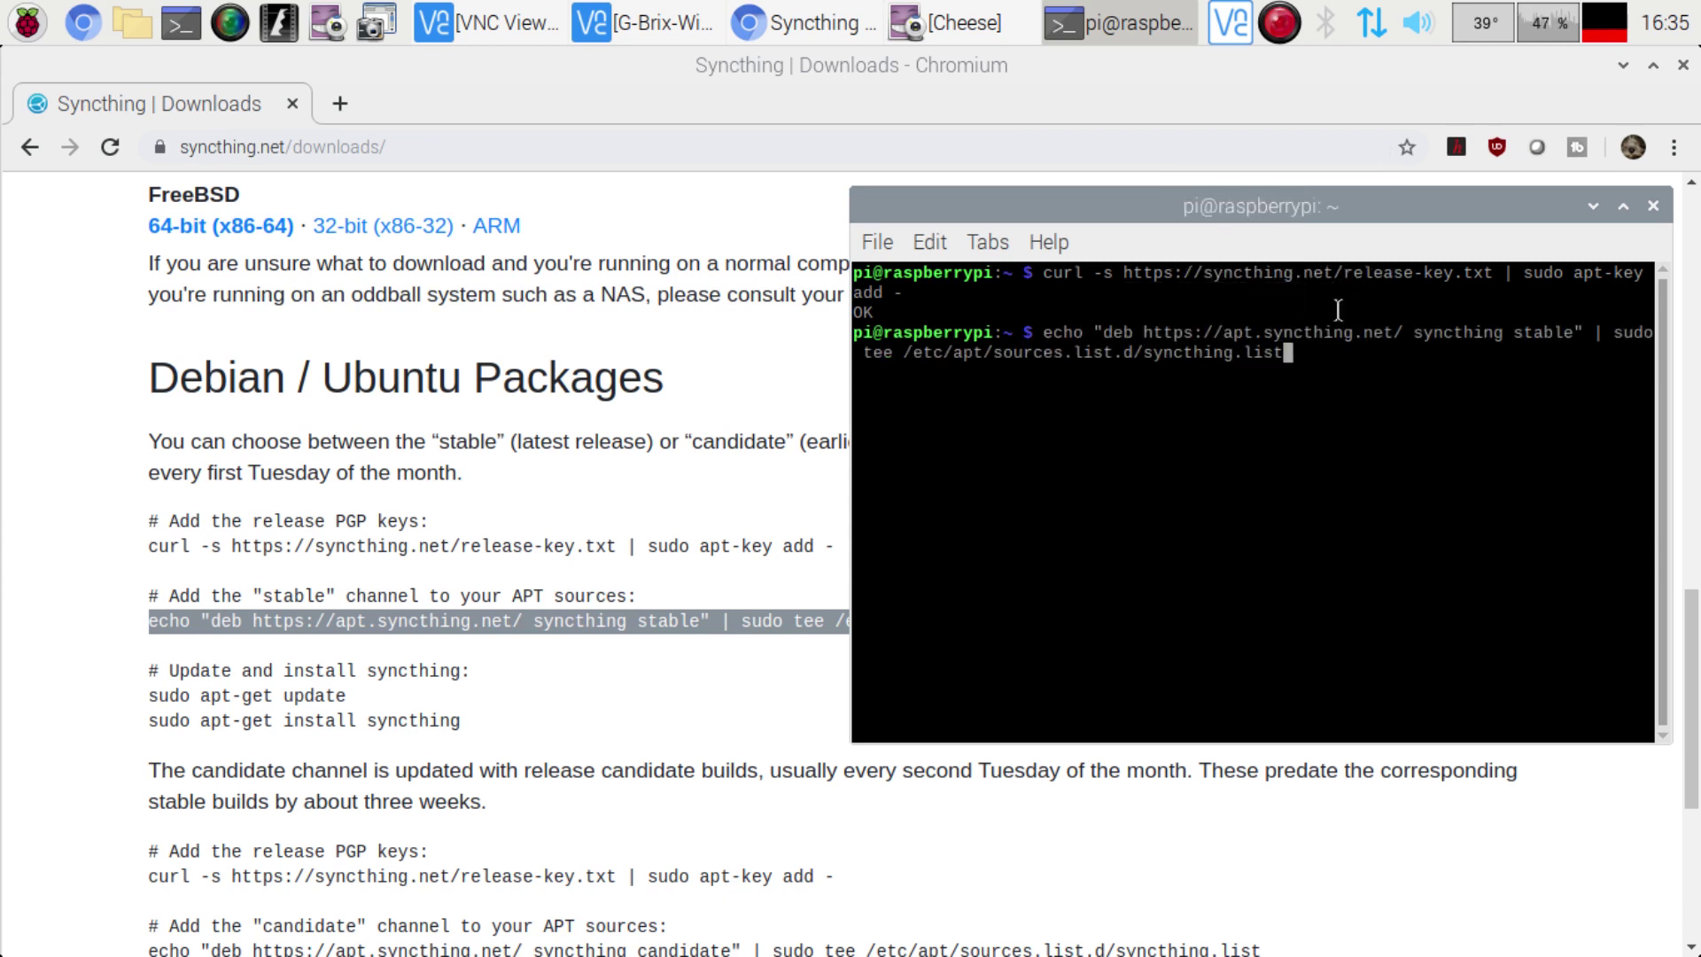
key(Return)
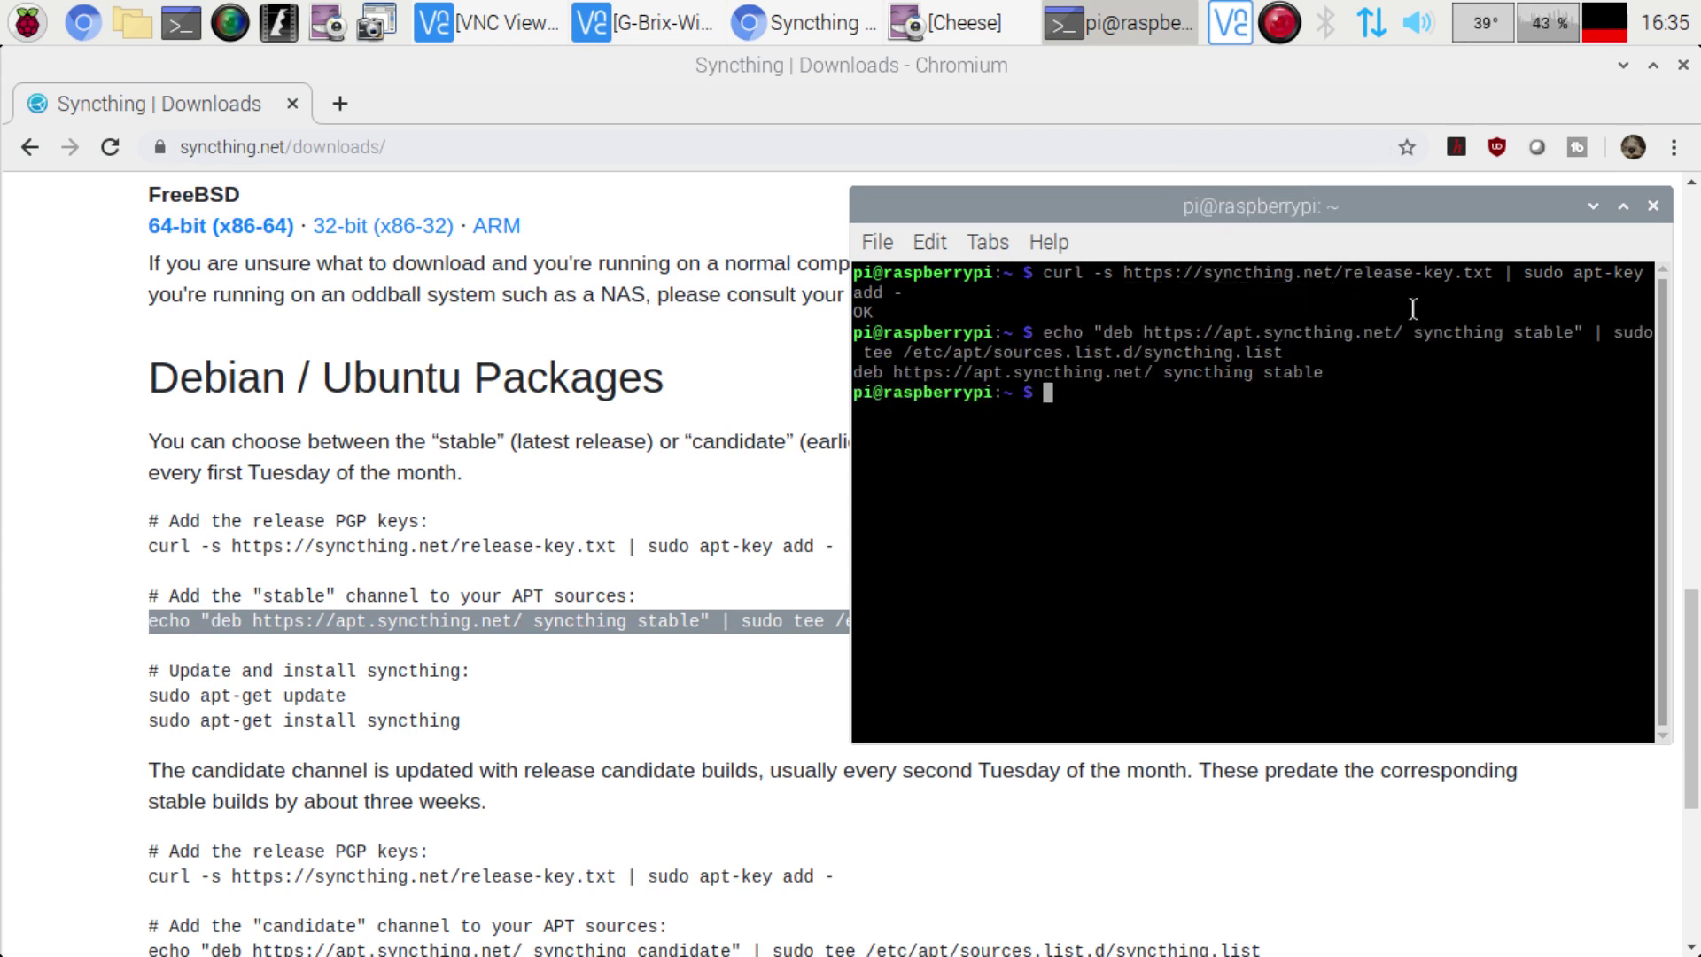
Step: Copy the apt-get update and install syncthing command lines from the page
click(487, 646)
double_click(329, 695)
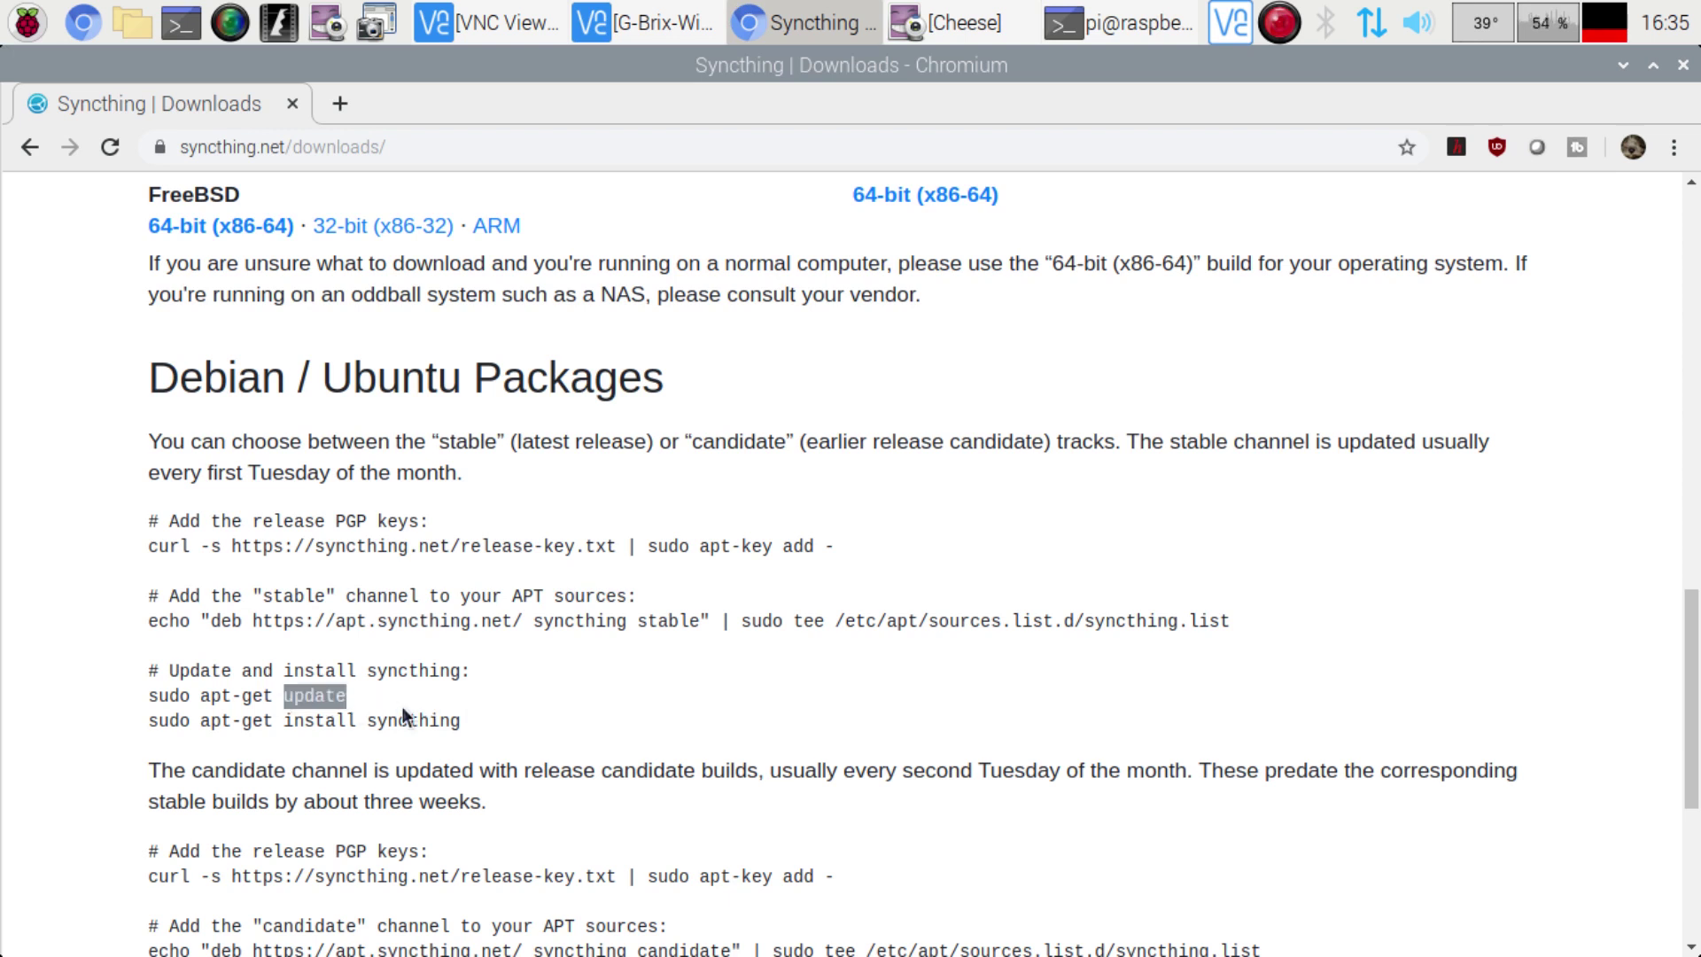
drag(475, 714, 119, 704)
key(ctrl+c)
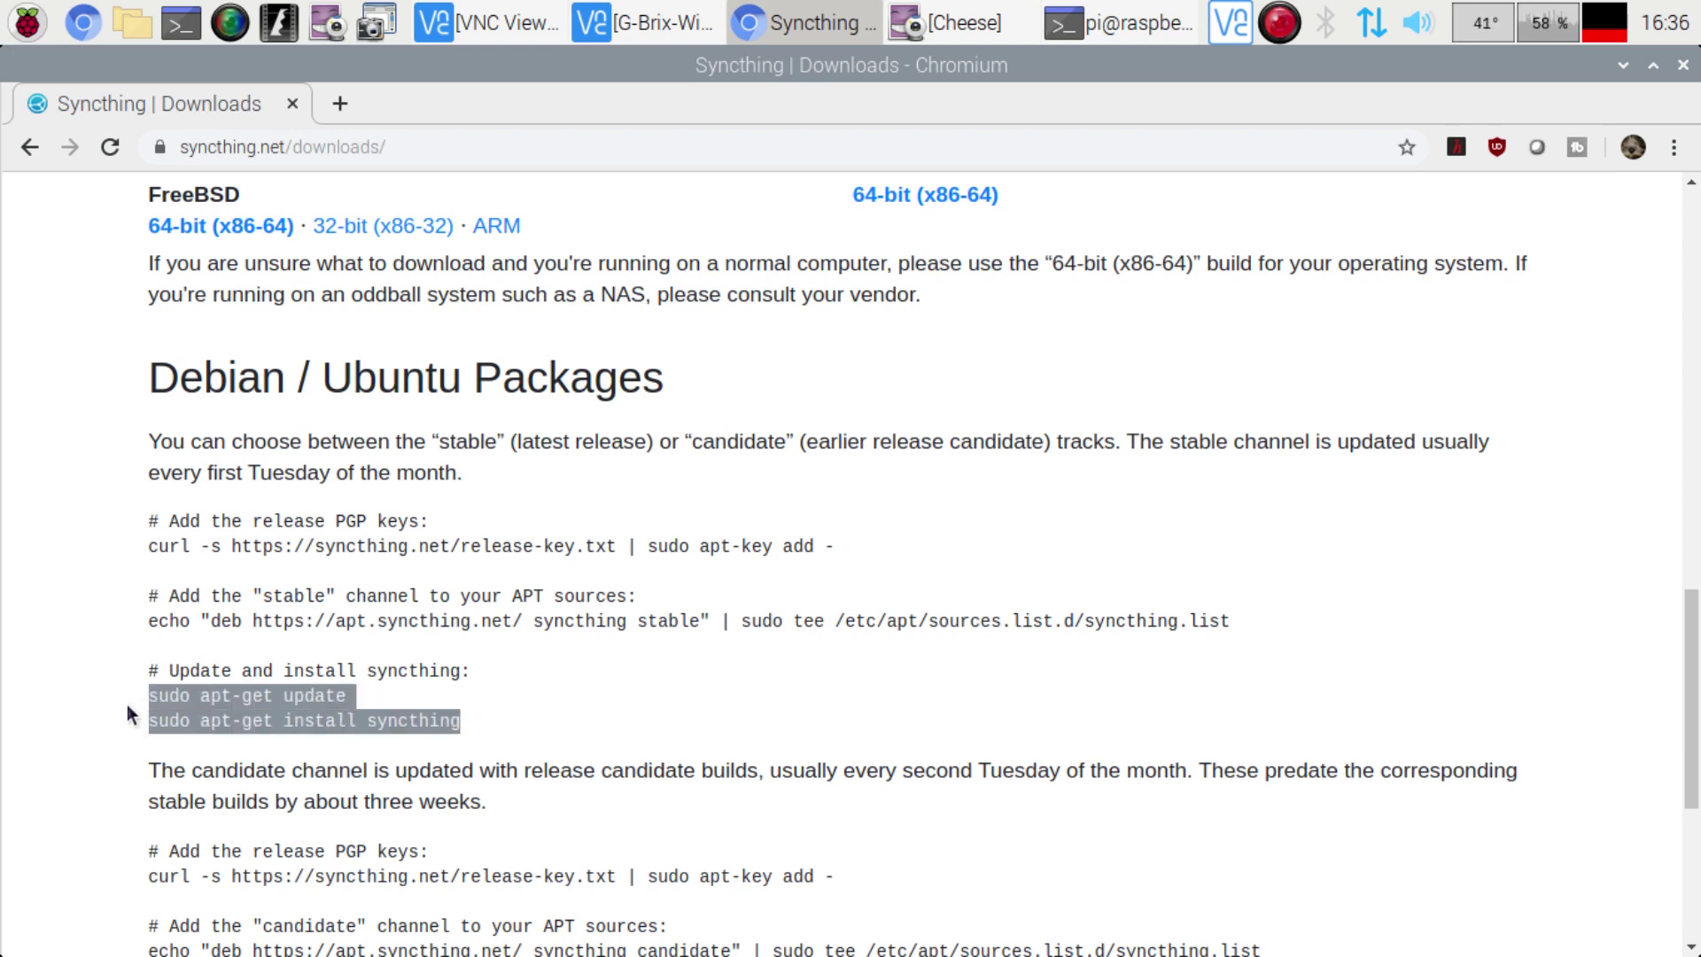
Step: Run sudo apt-get update and sudo apt-get install syncthing to install Syncthing 1.3.3, then close the terminal
click(1116, 28)
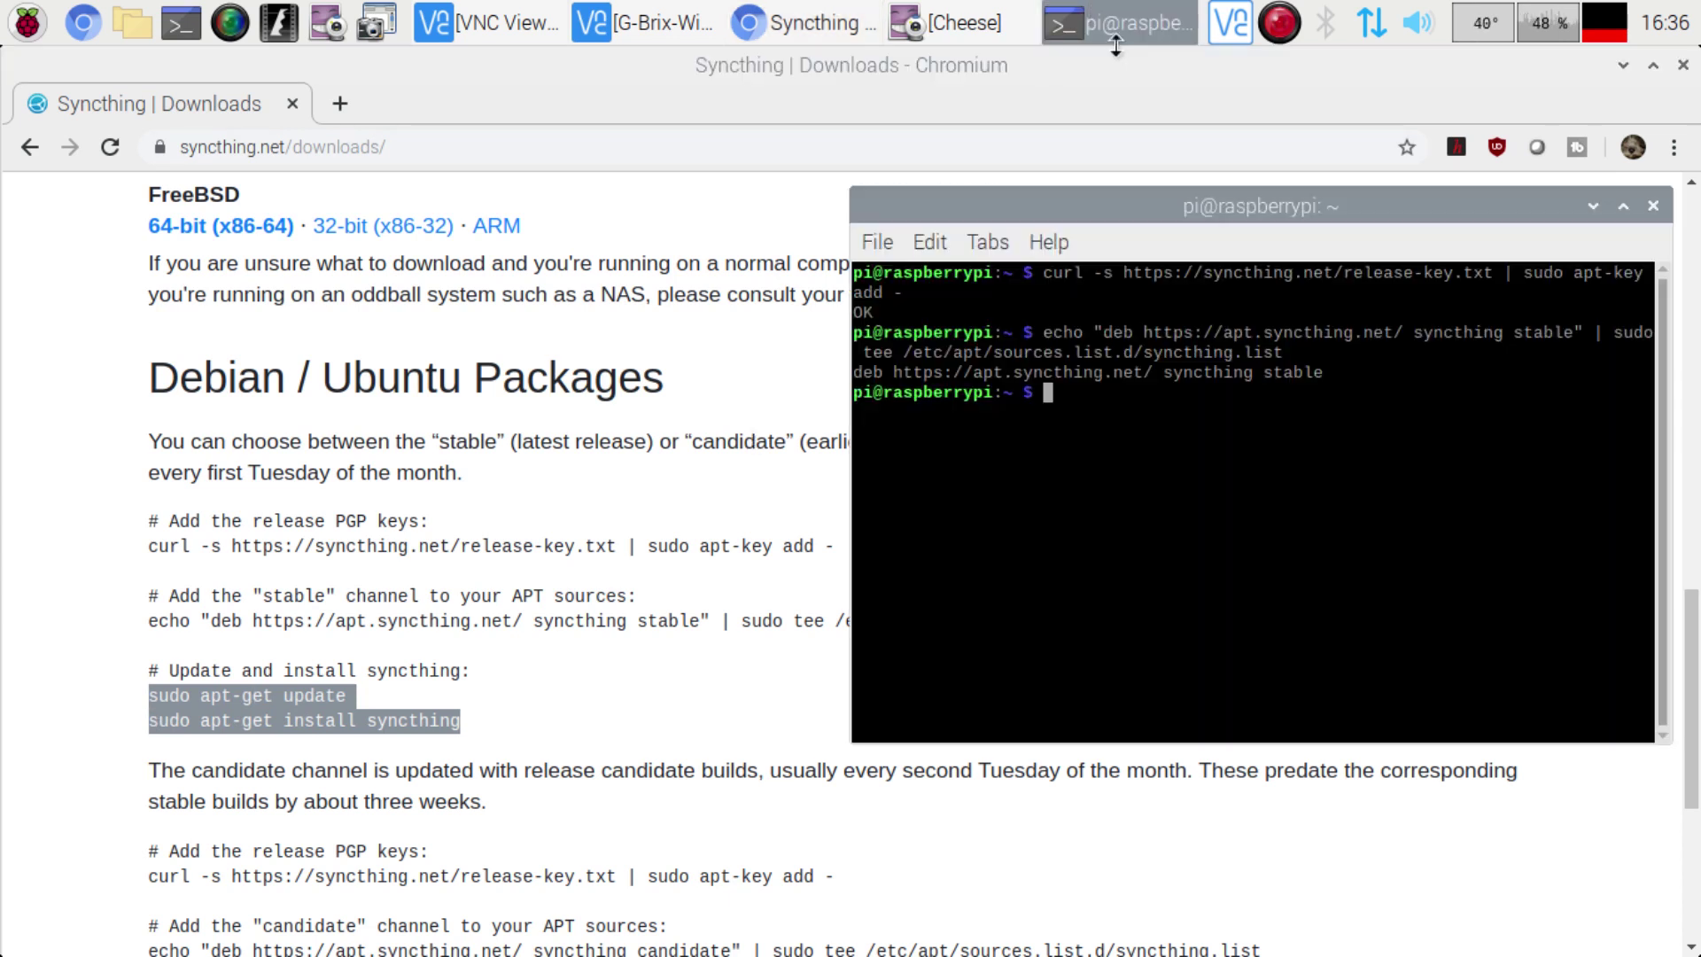
right_click(1227, 403)
click(1286, 537)
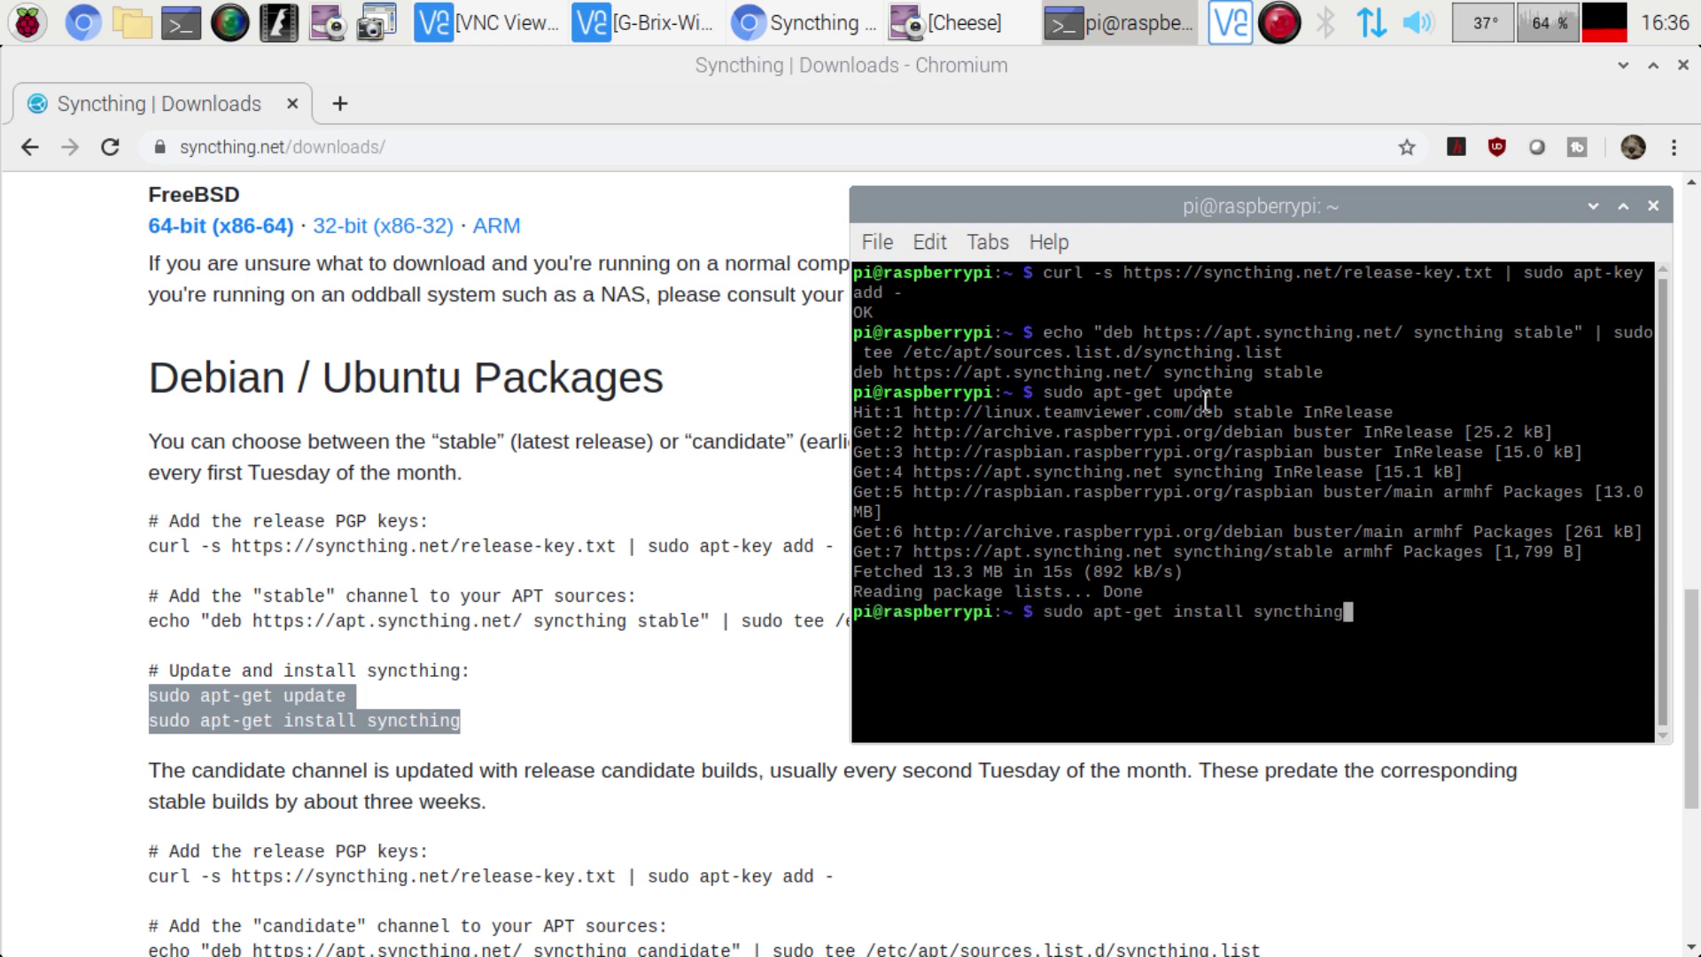
key(Return)
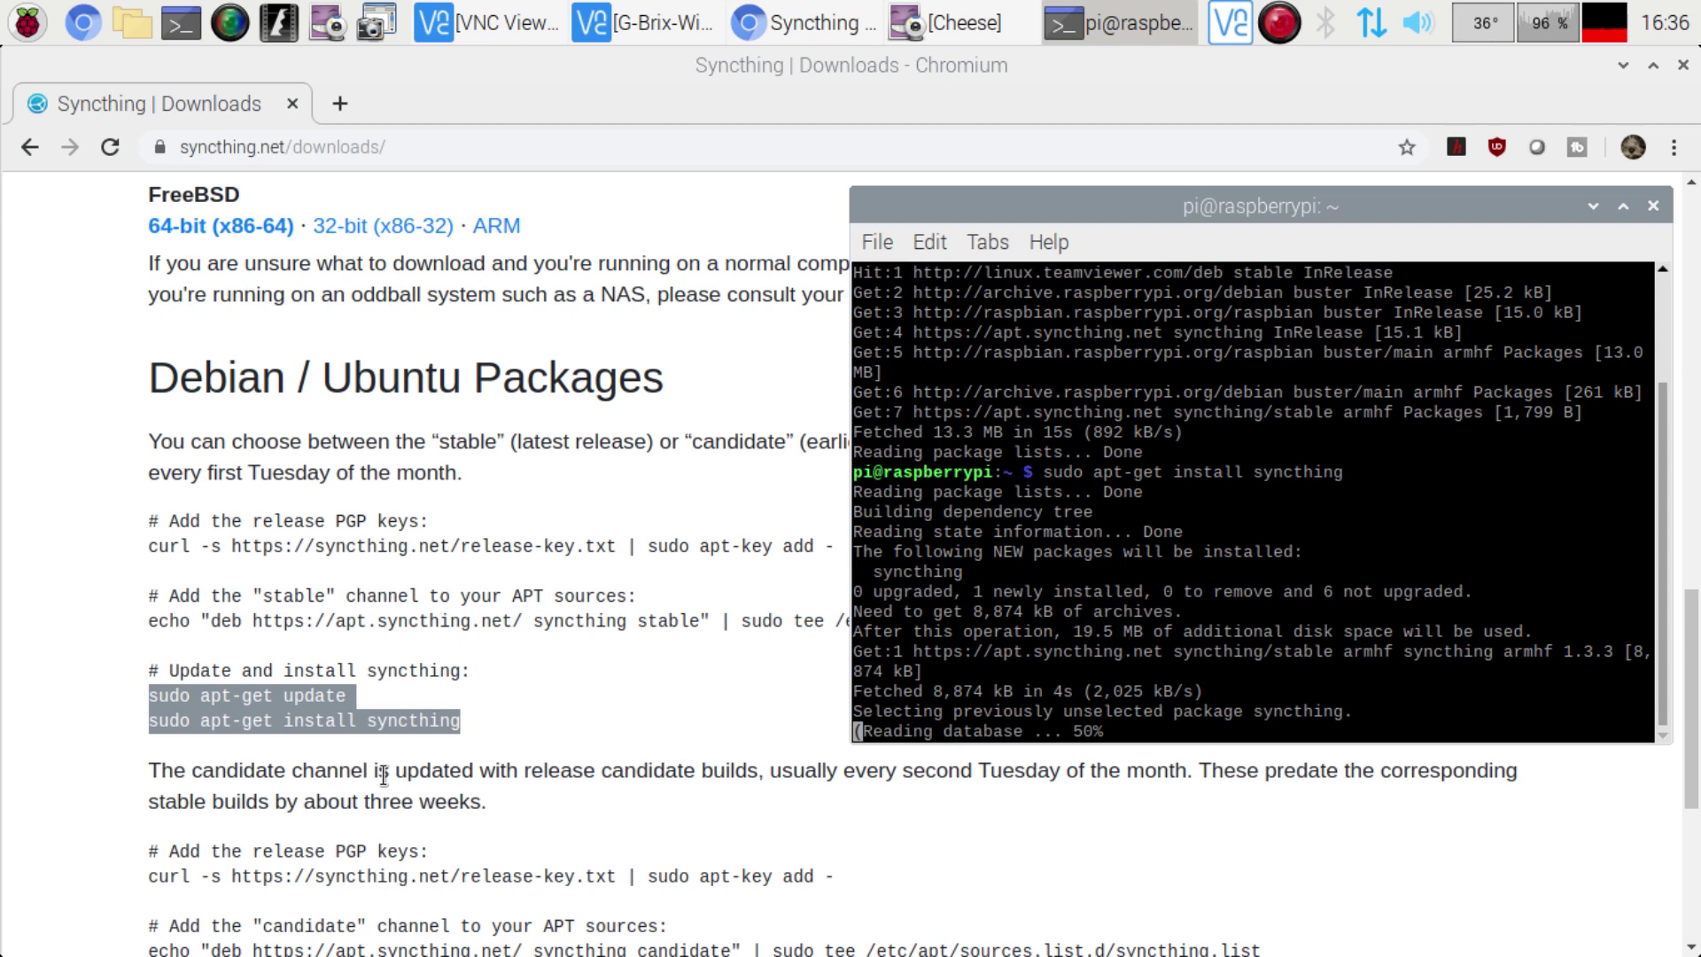
scroll(544, 741, down, 3)
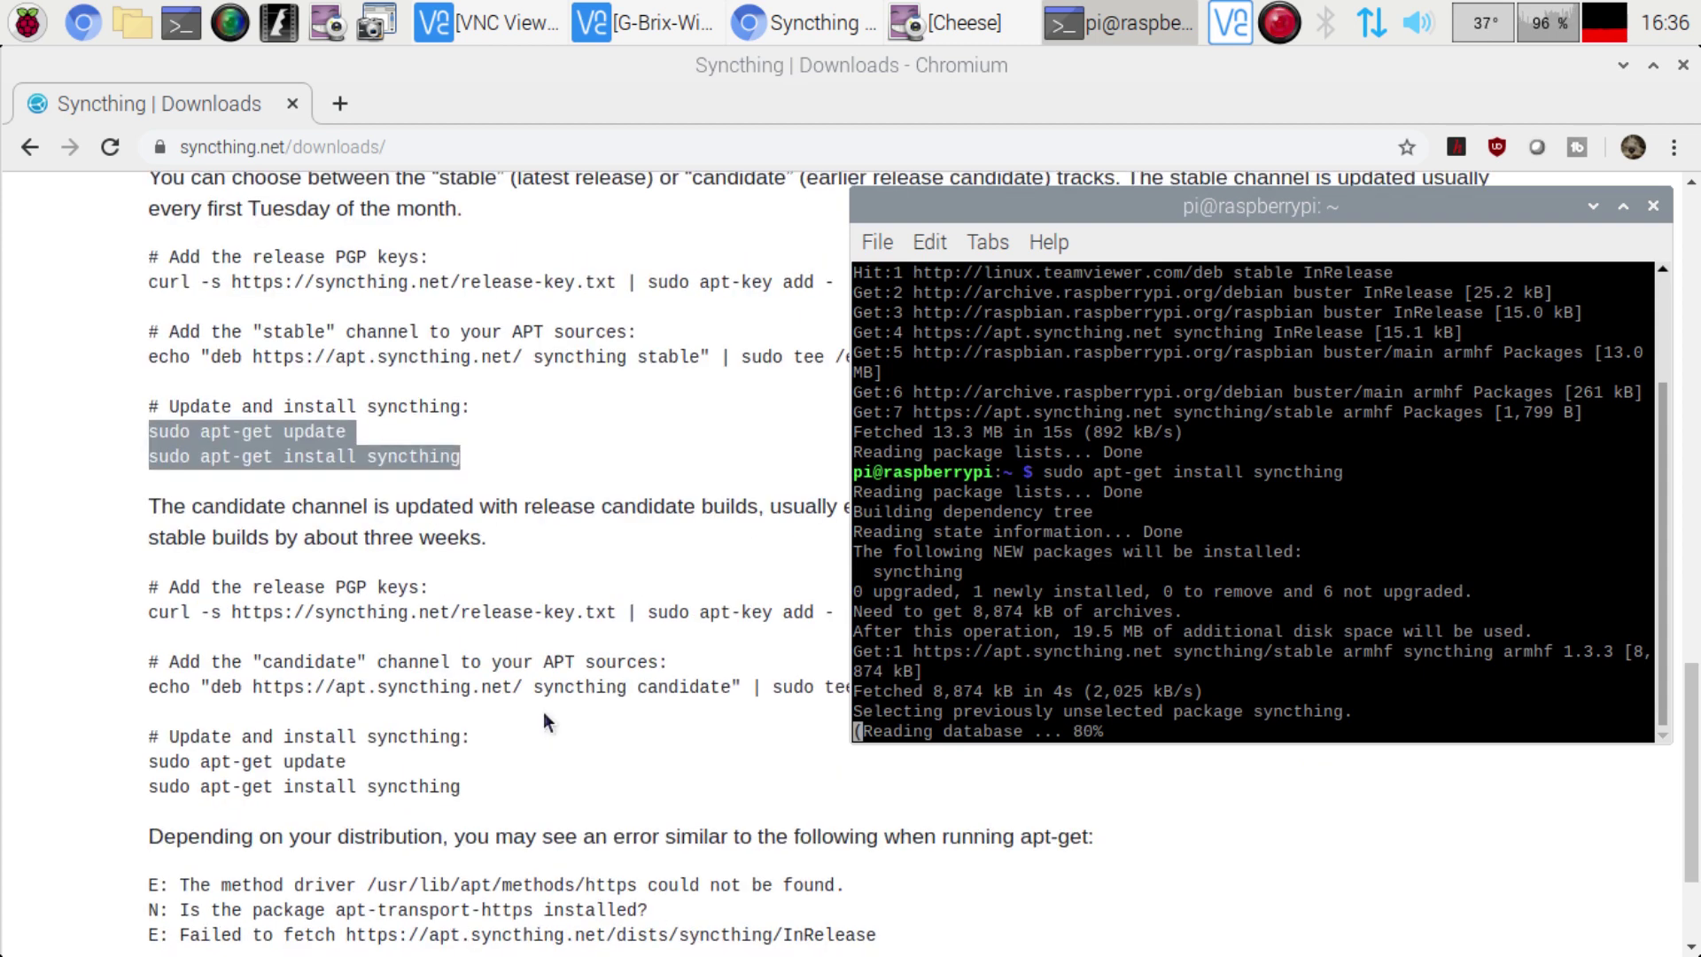
scroll(544, 710, down, 2)
scroll(543, 695, up, 5)
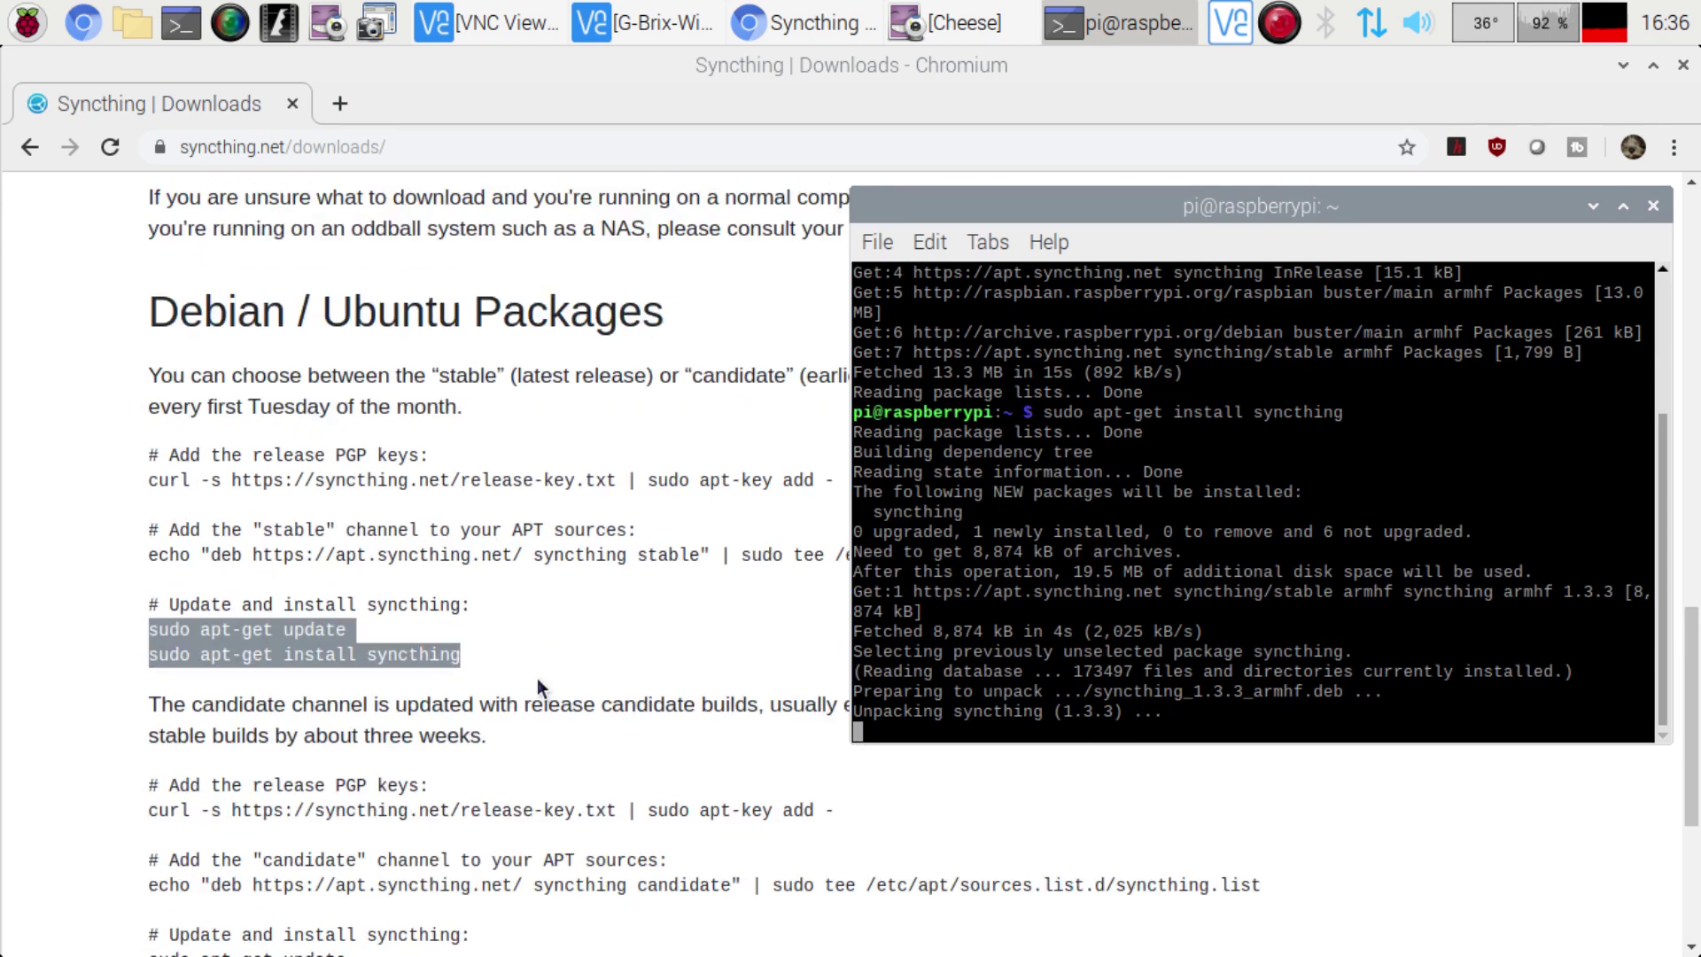
scroll(538, 682, up, 3)
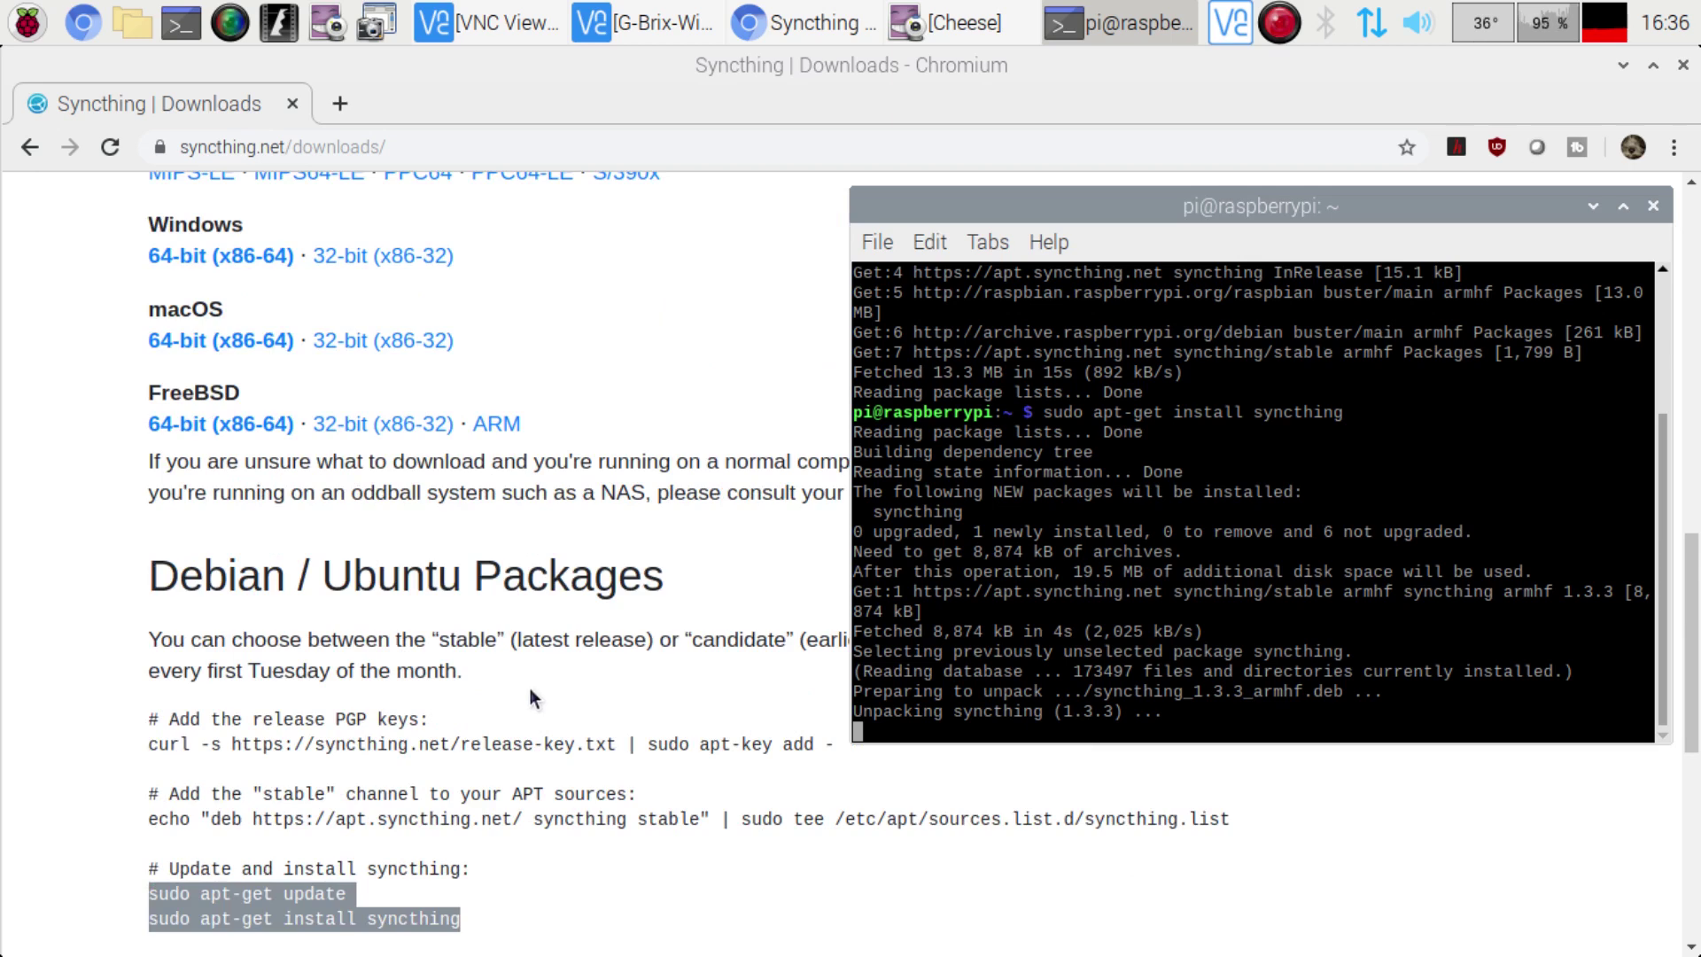
scroll(531, 694, down, 2)
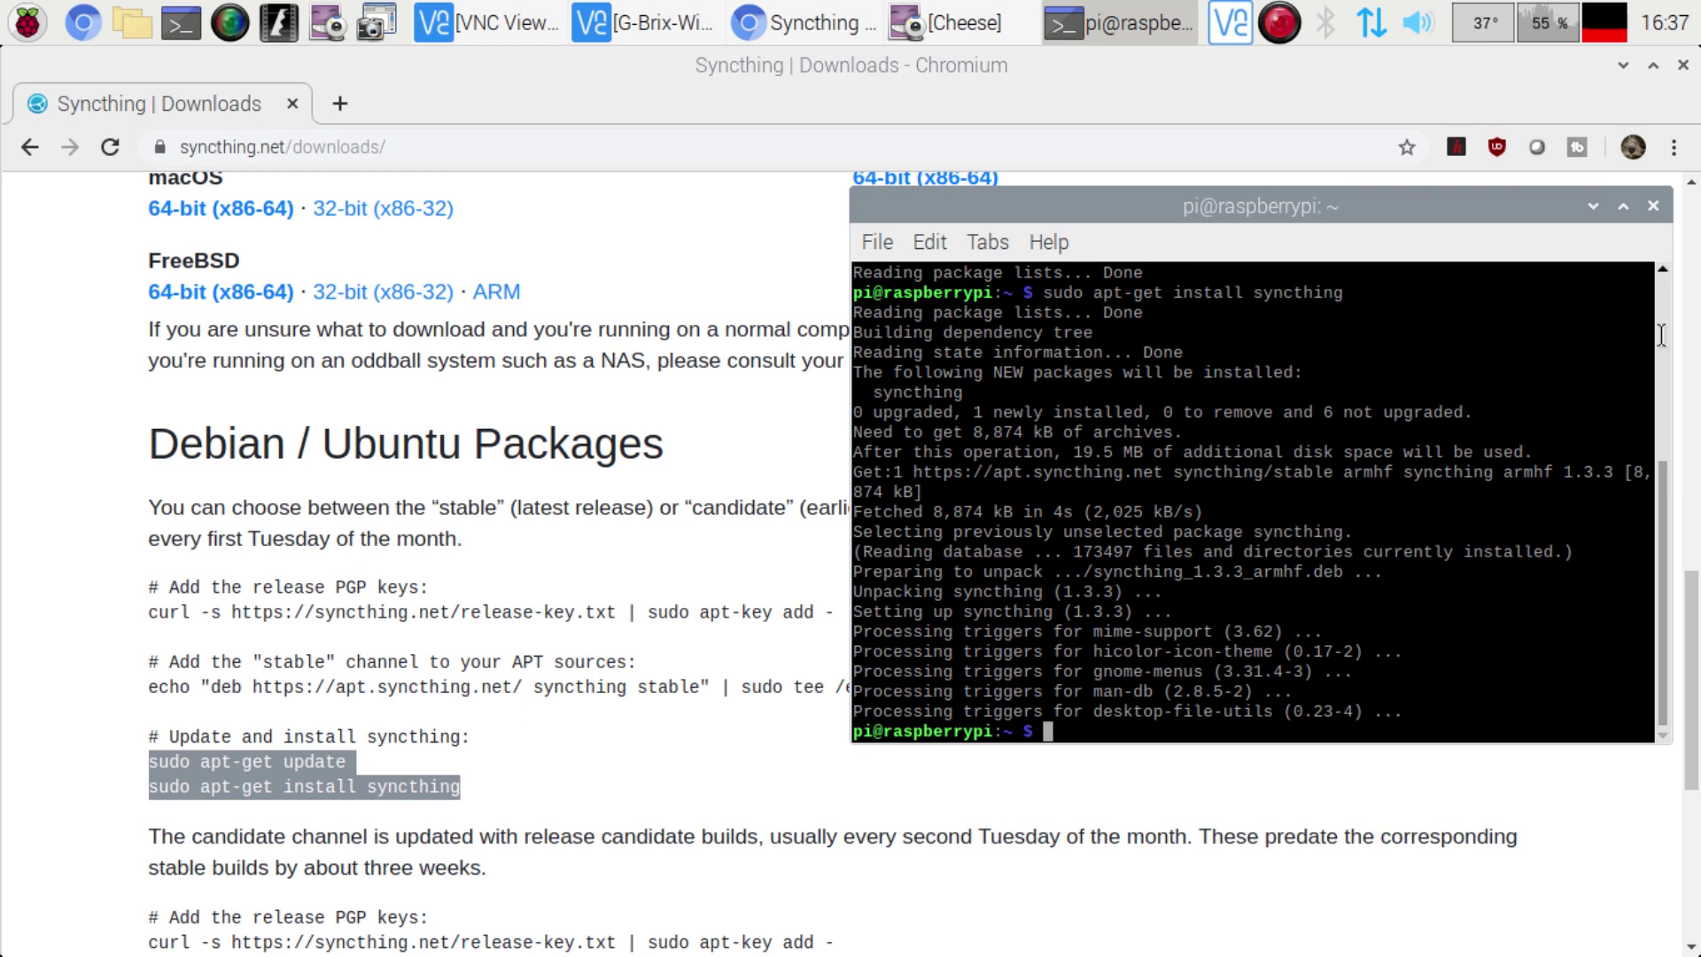
click(1653, 209)
Step: Scroll through the downloads page once more, close Chromium, and open the Raspberry Pi menu
scroll(620, 567, up, 5)
scroll(545, 490, up, 15)
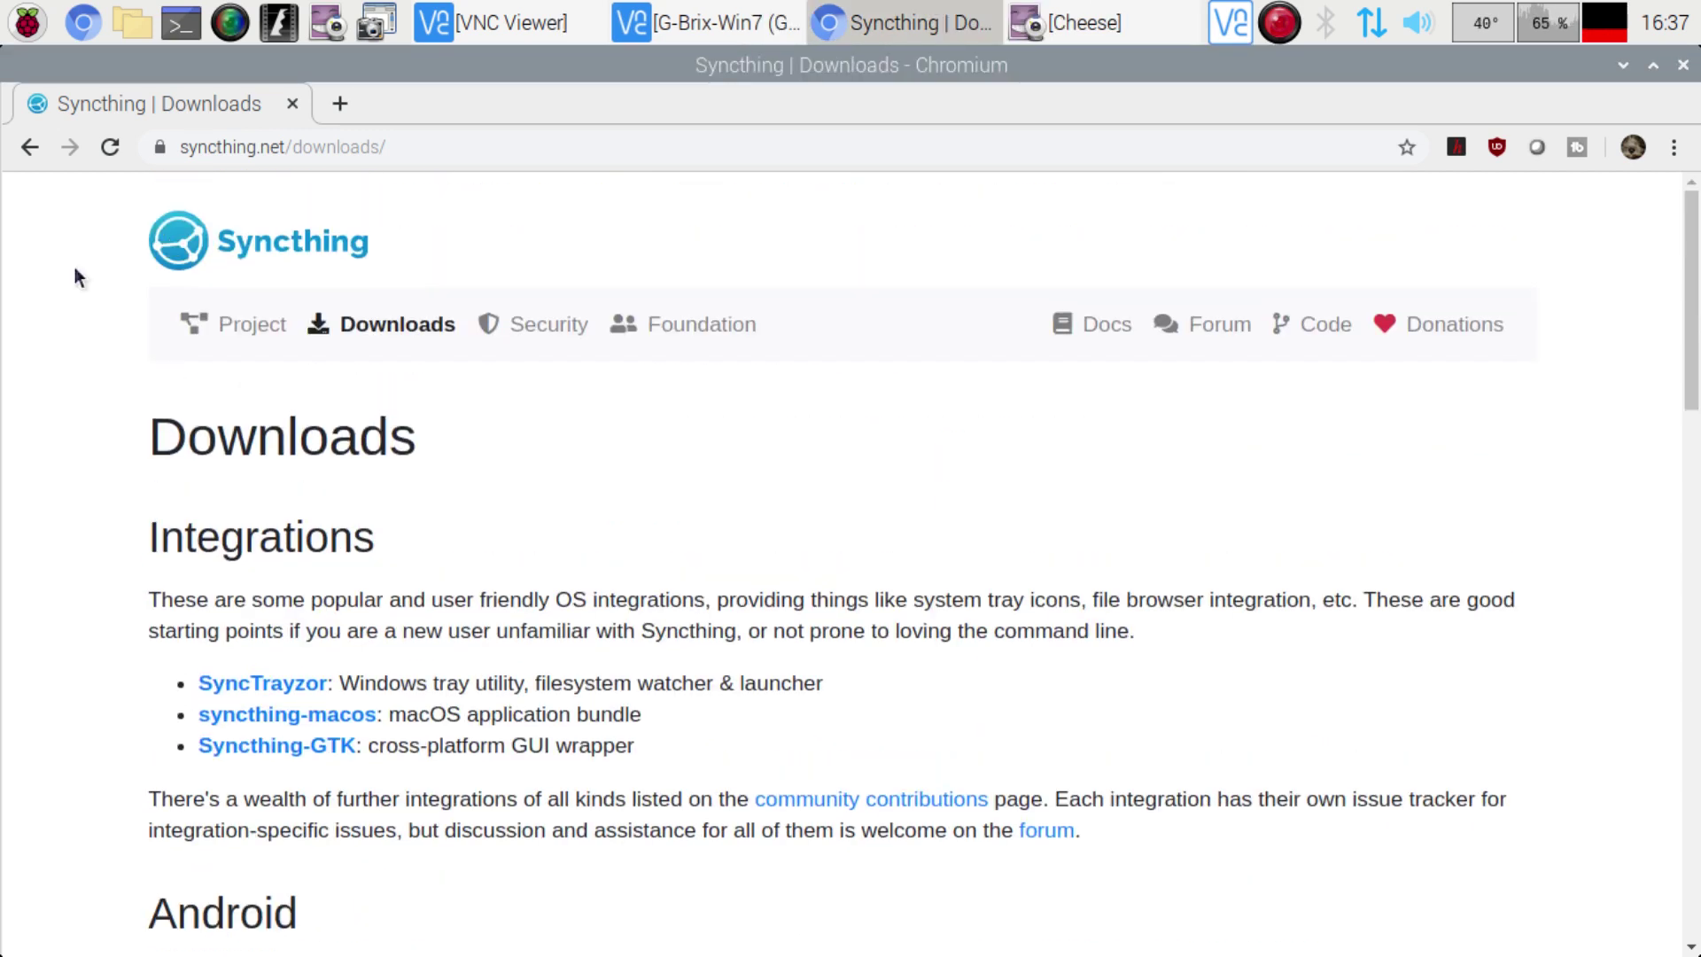
scroll(1045, 403, down, 8)
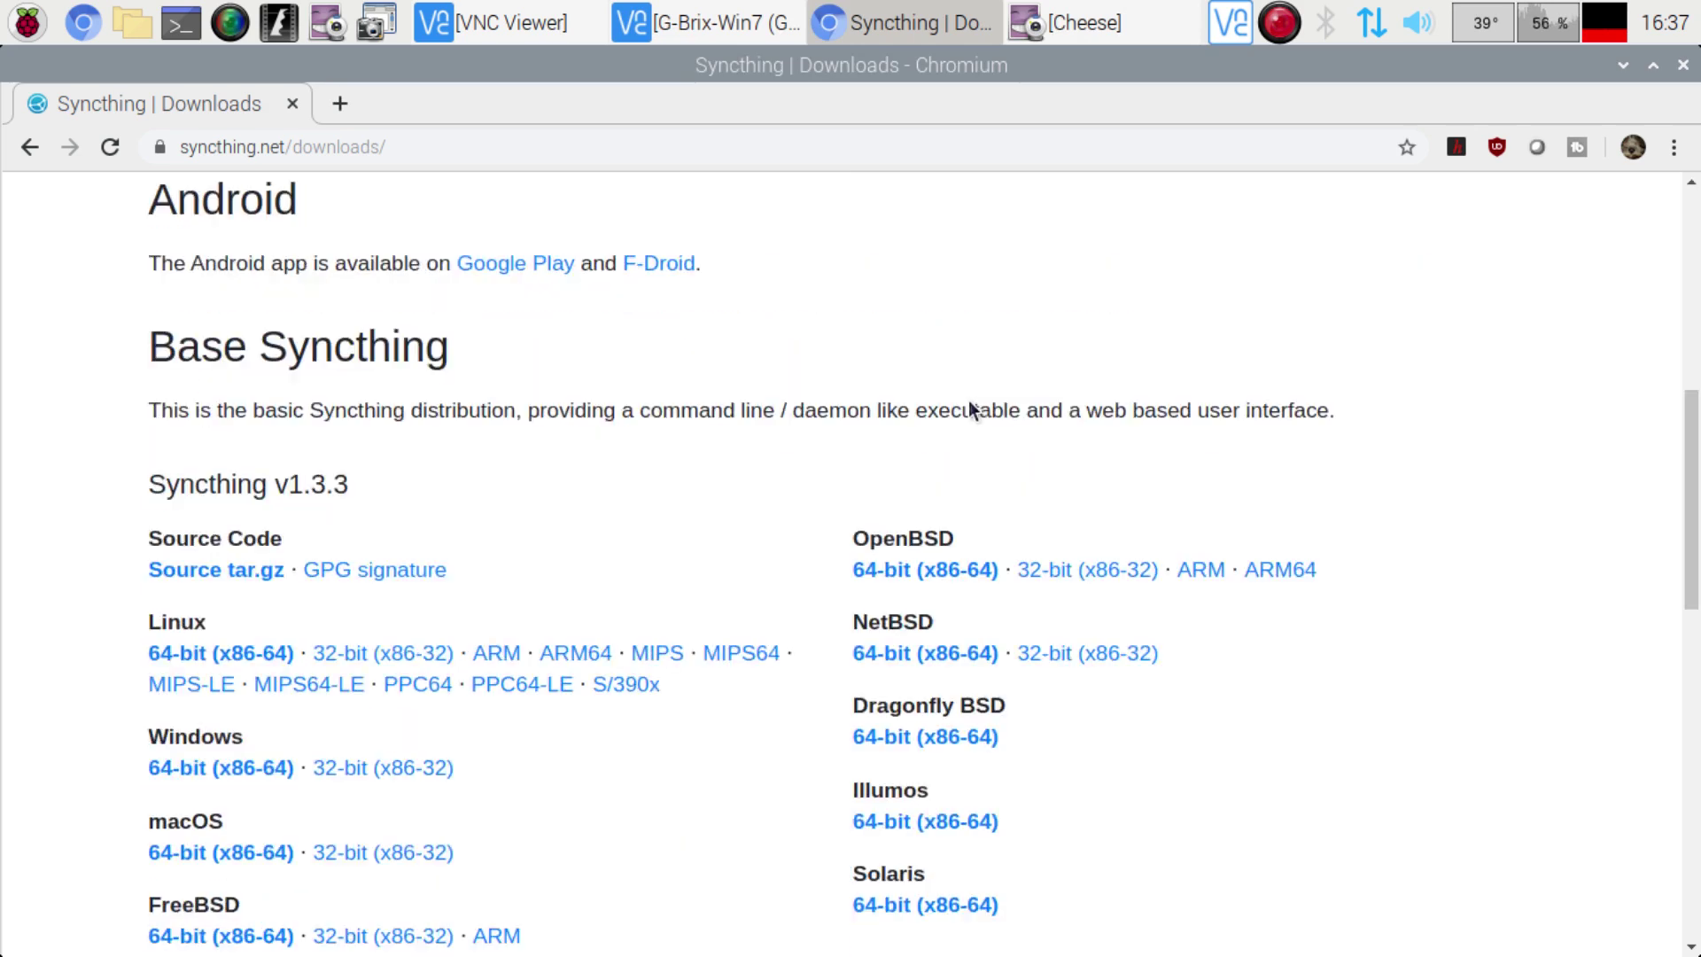
scroll(967, 406, down, 8)
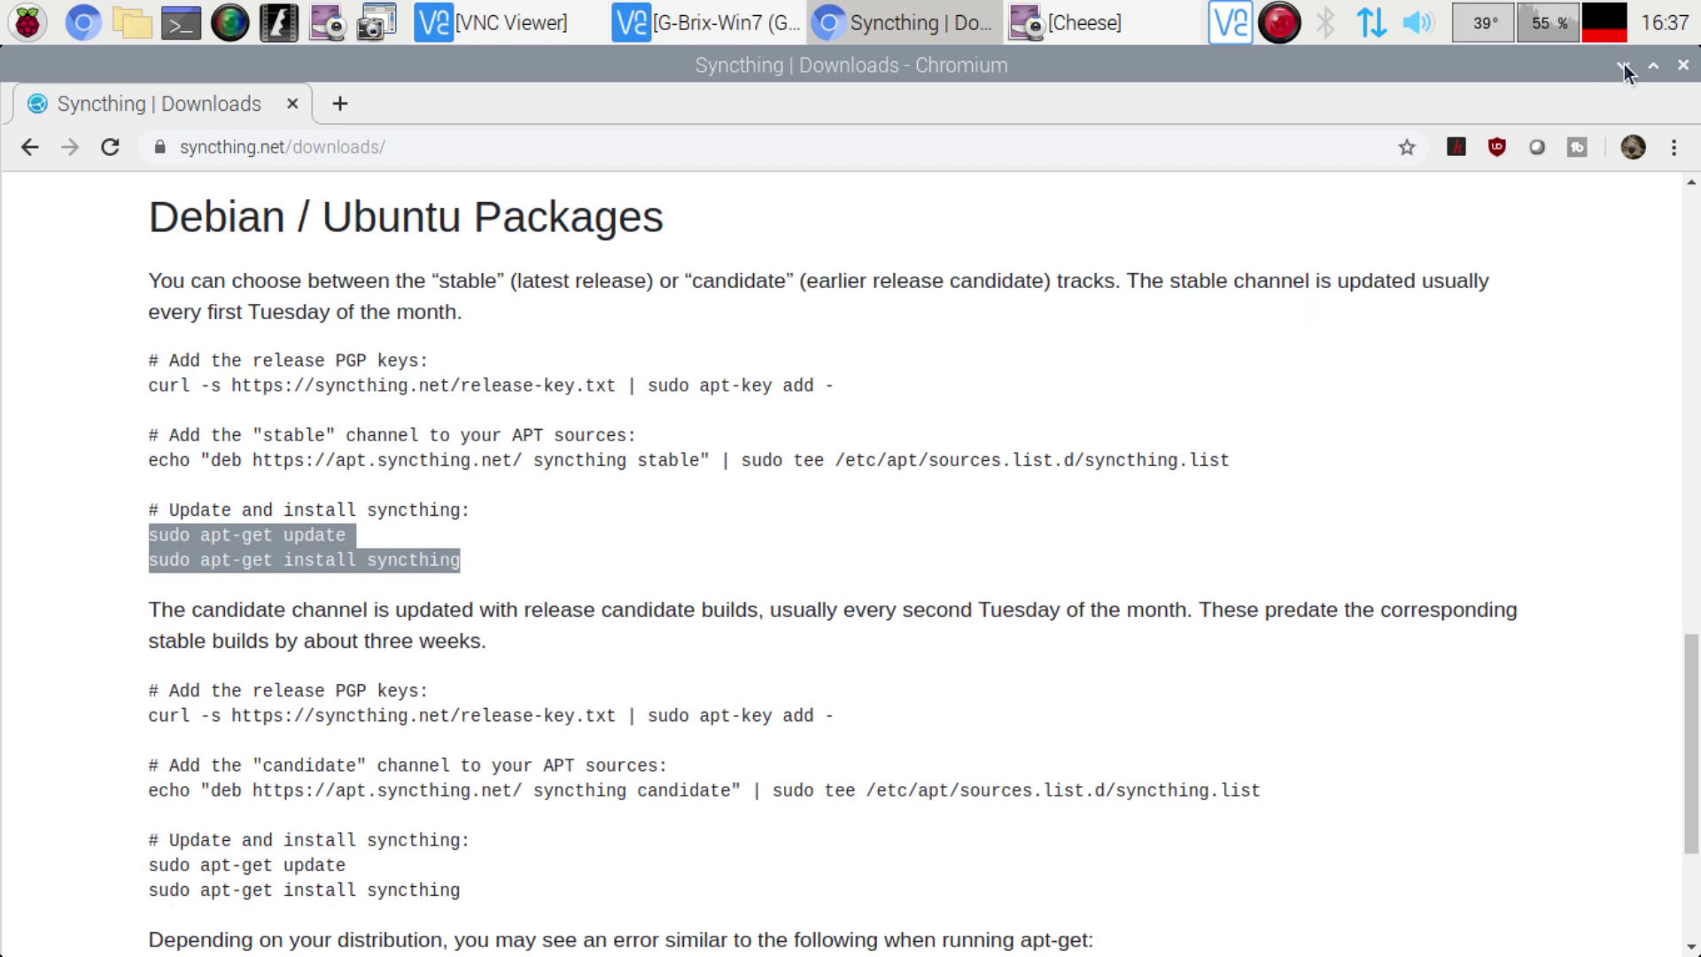
click(1683, 69)
click(27, 20)
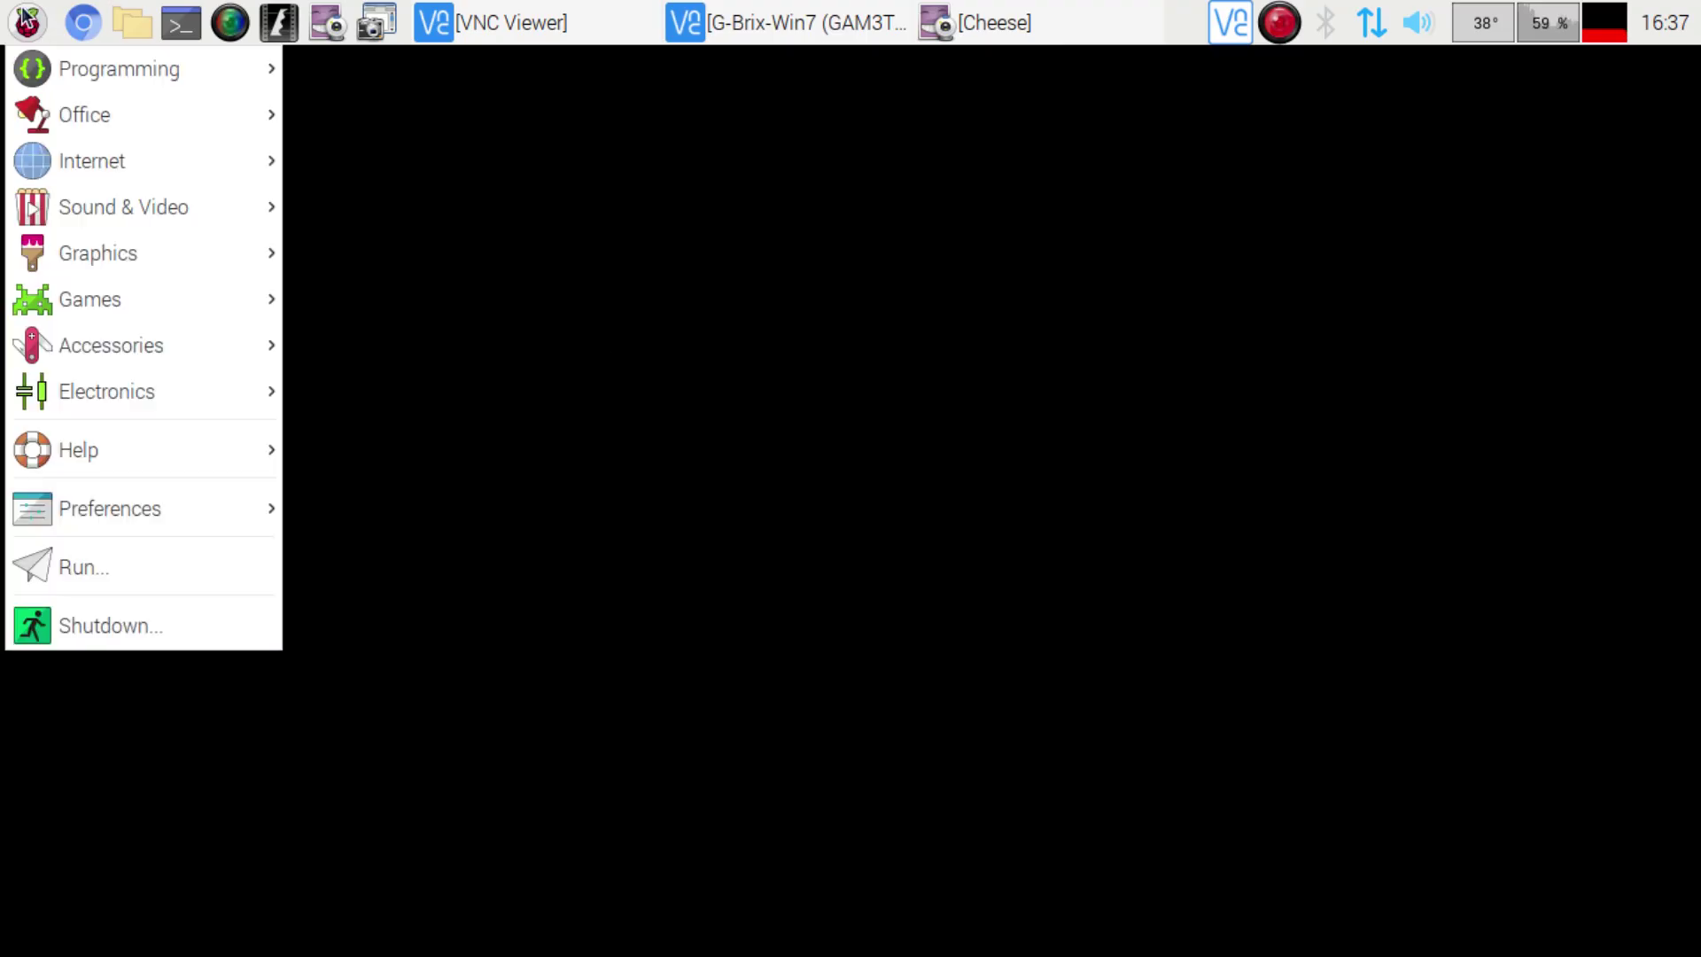
Step: Launch Start Syncthing from the Raspberry Pi menu's Internet submenu
mouse_move(99, 164)
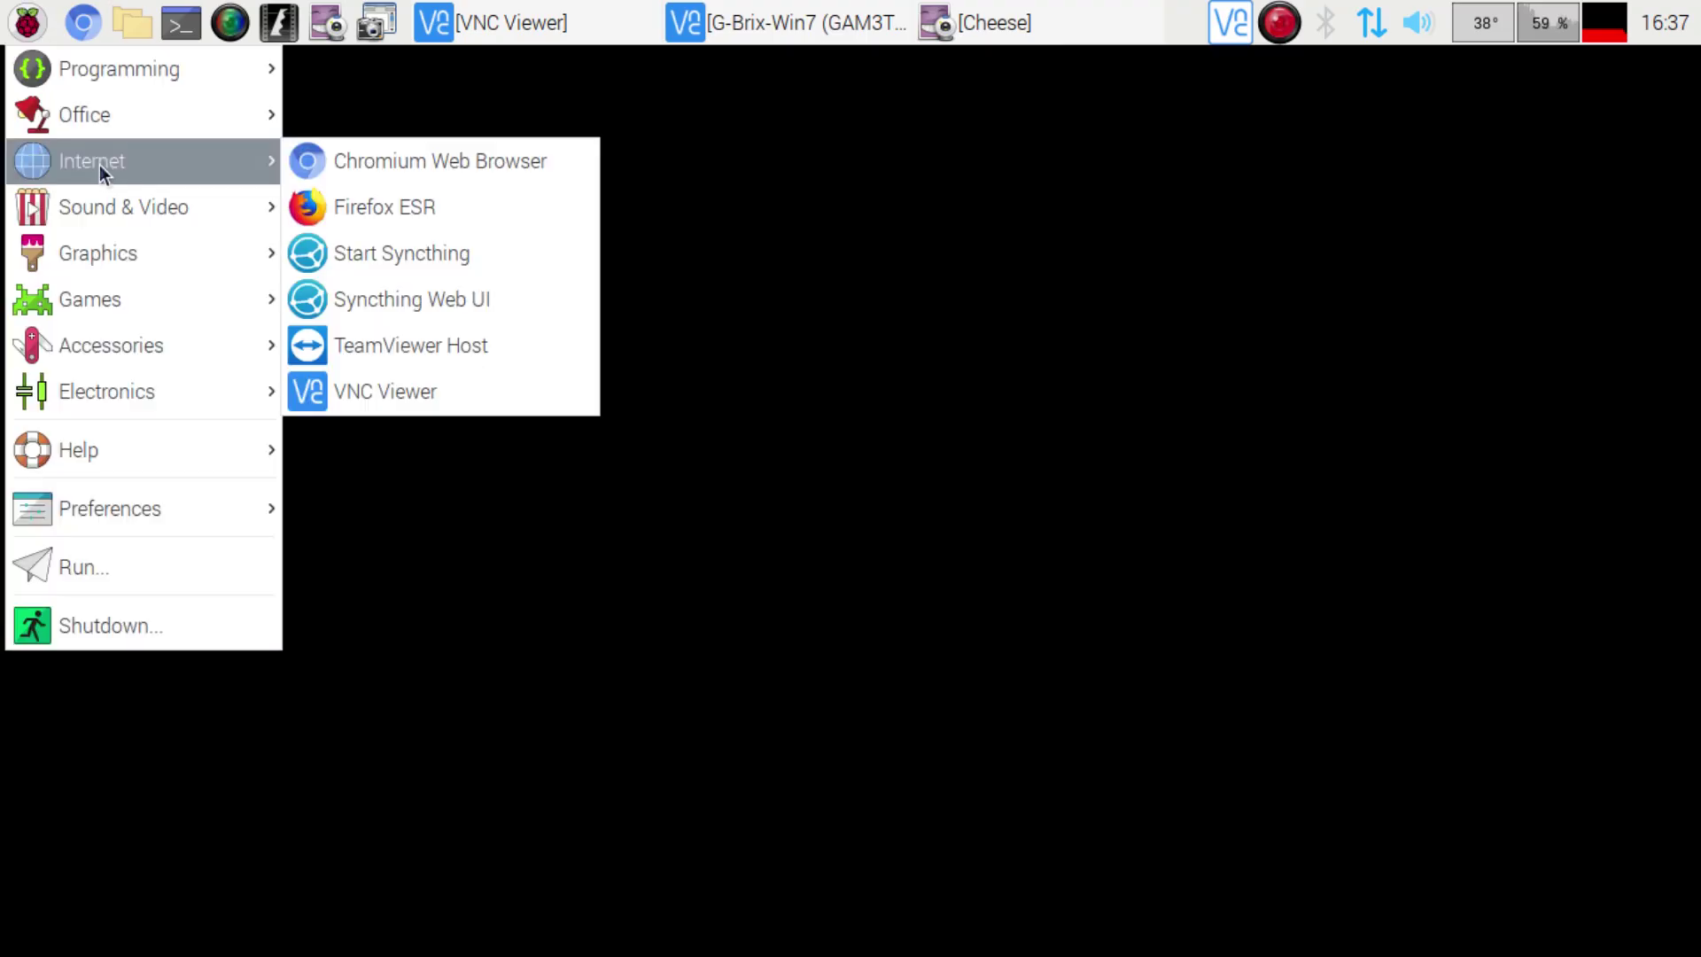
click(27, 19)
click(26, 20)
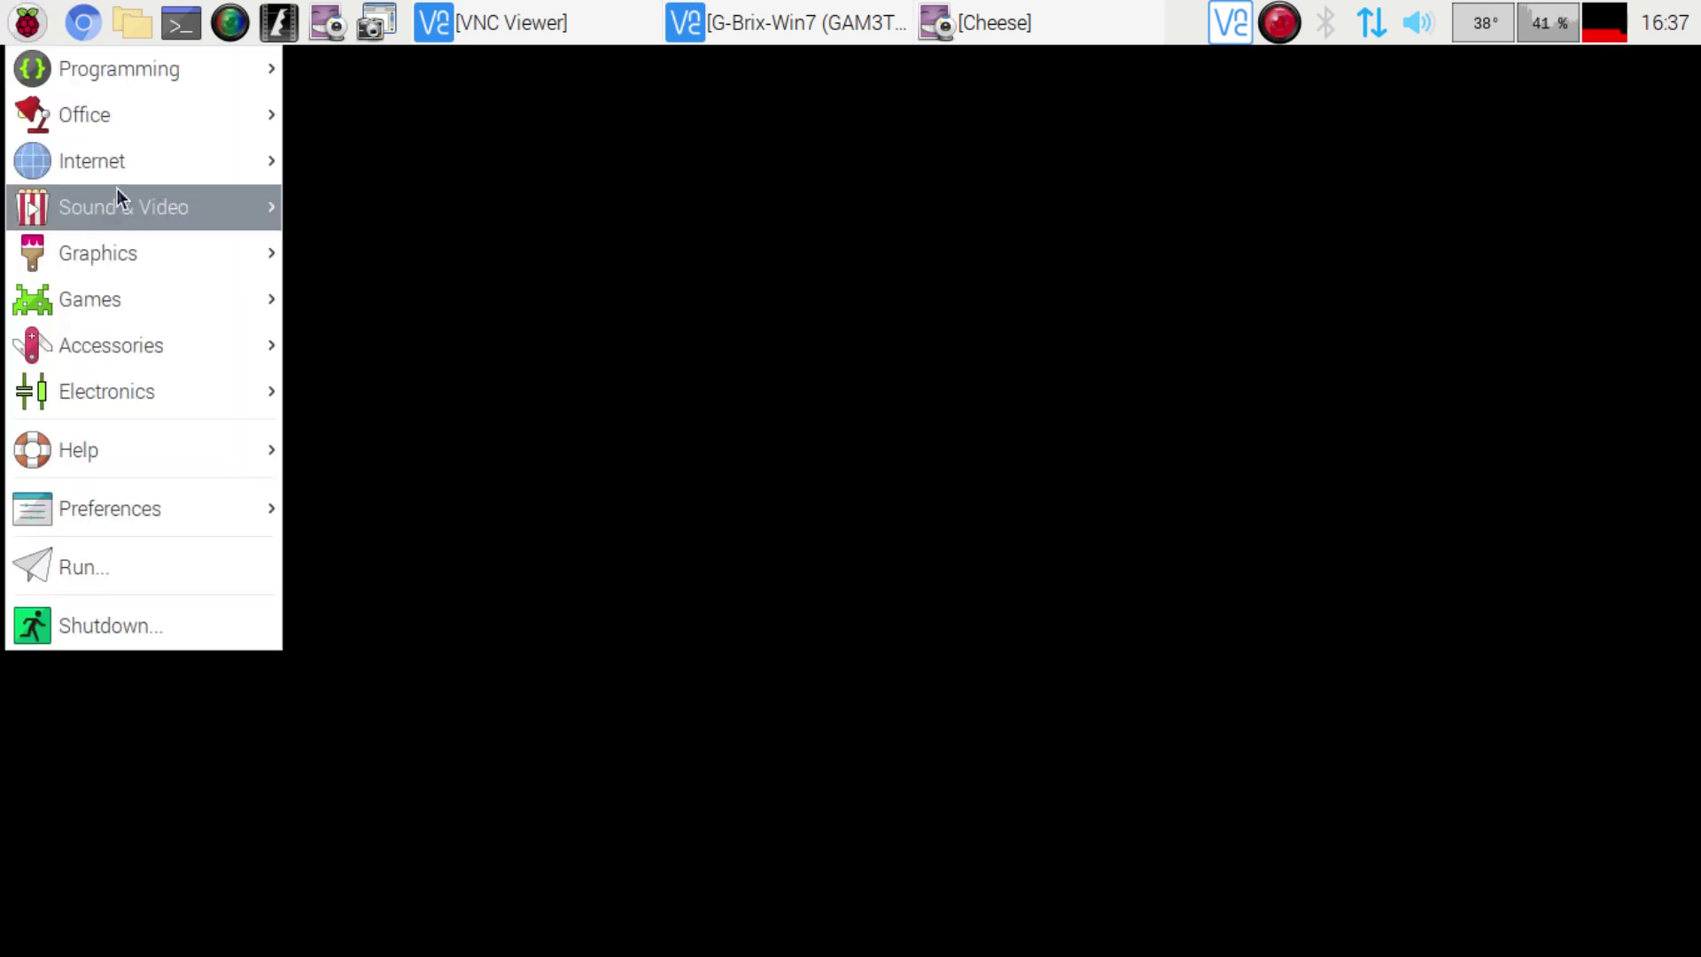
mouse_move(115, 160)
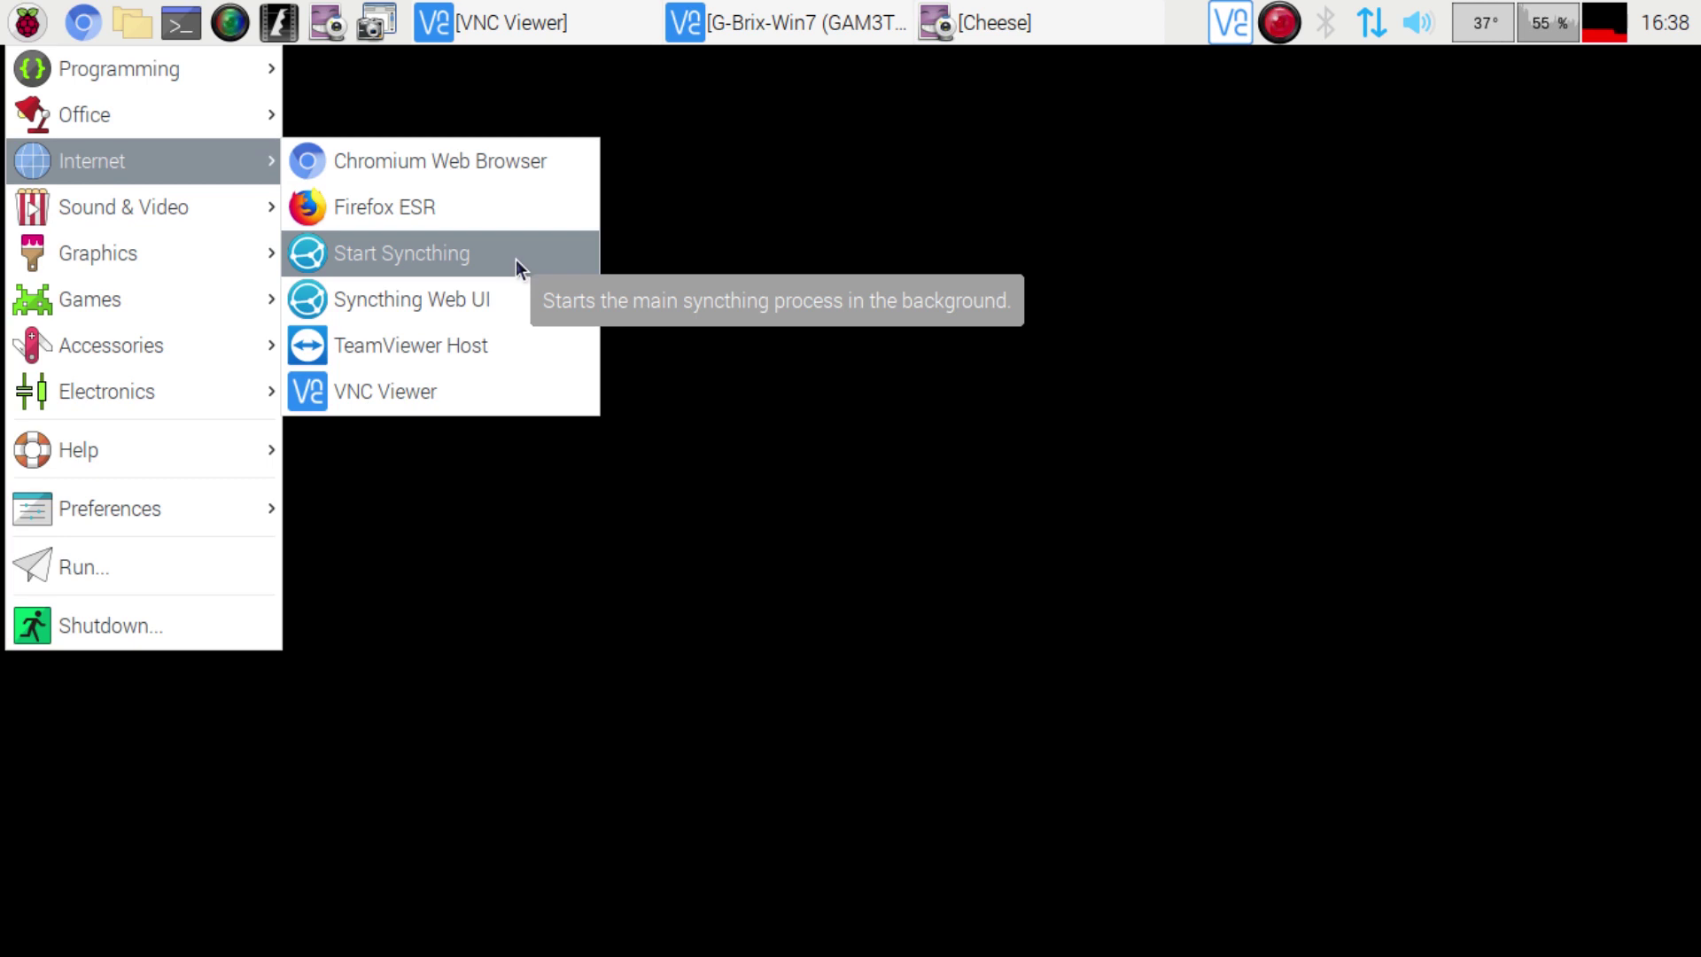
click(464, 259)
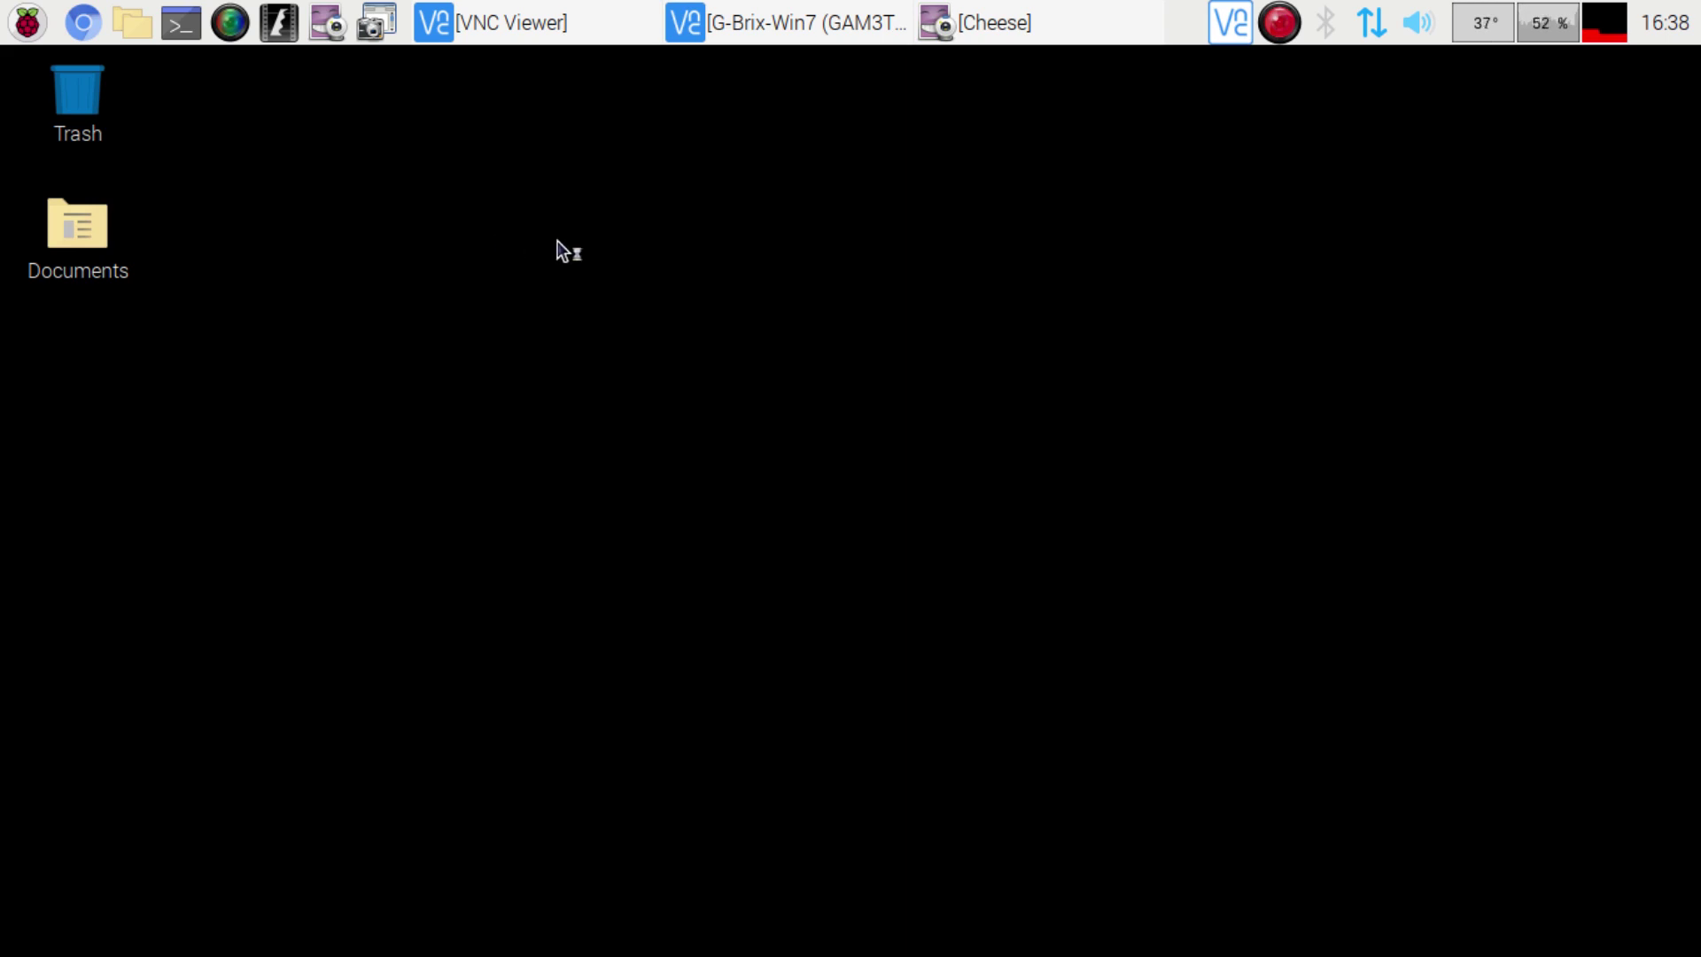
Step: Restore Cheese, then check in Task Manager that two syncthing processes run as user pi
click(965, 41)
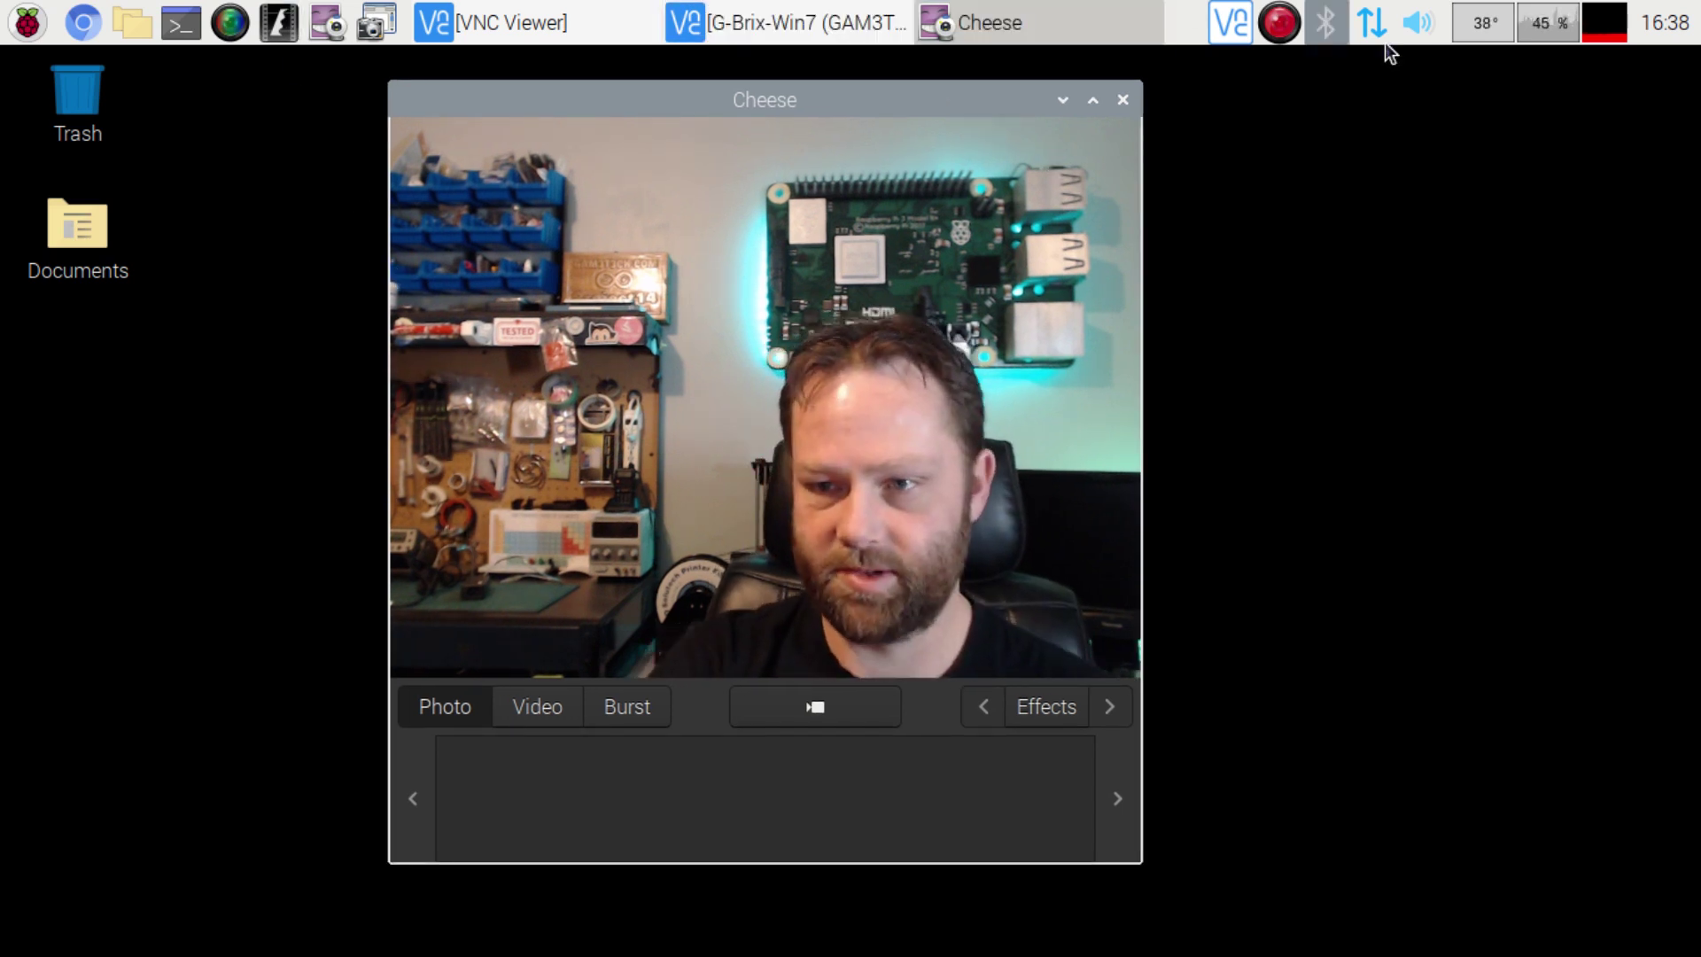
click(1603, 26)
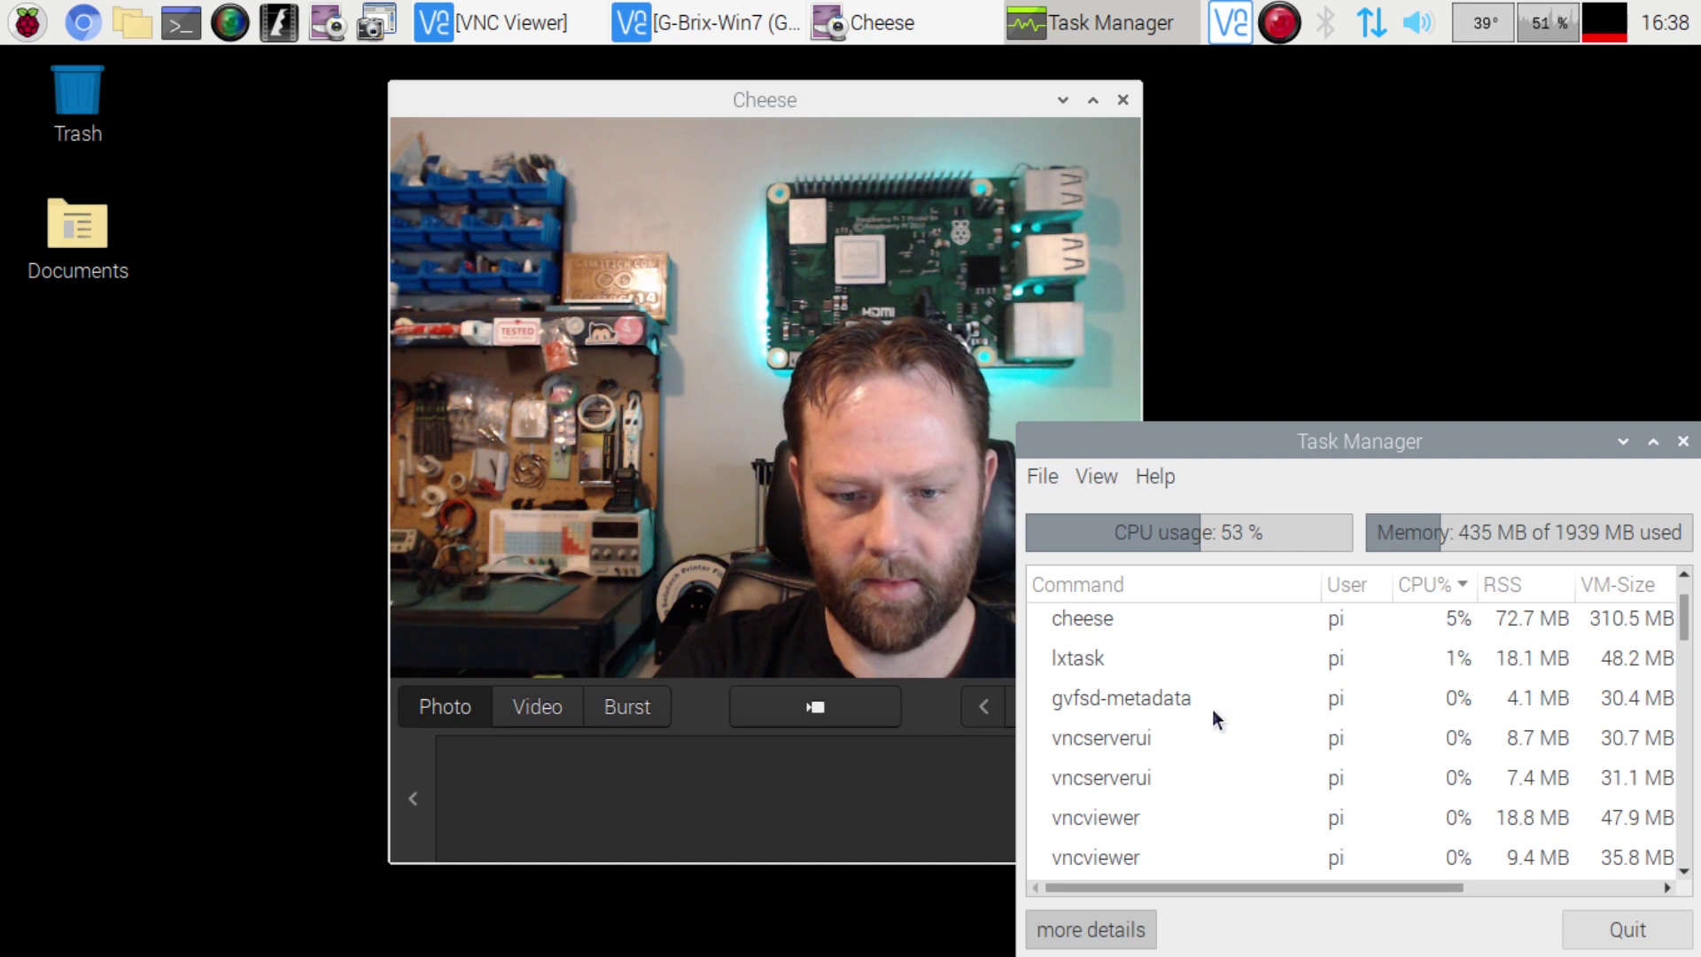
scroll(1149, 650, down, 4)
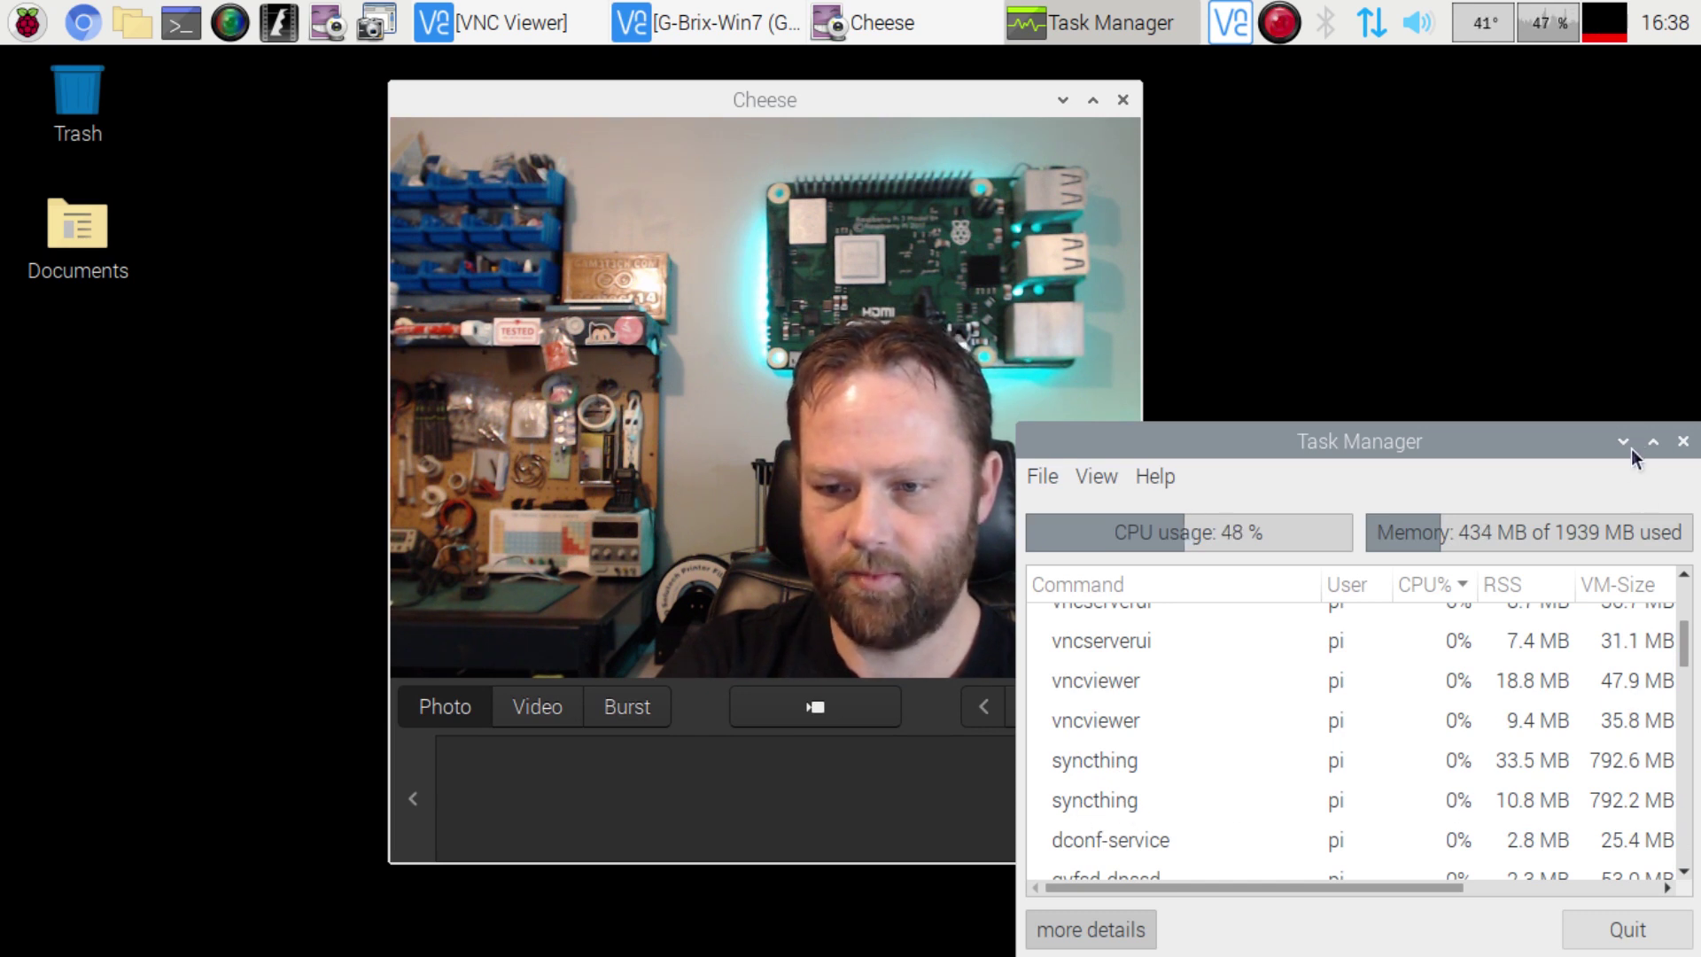
Step: Close Task Manager, minimize Cheese, and launch Syncthing Web UI from the Internet menu, declining usage reporting
click(1682, 441)
click(1063, 99)
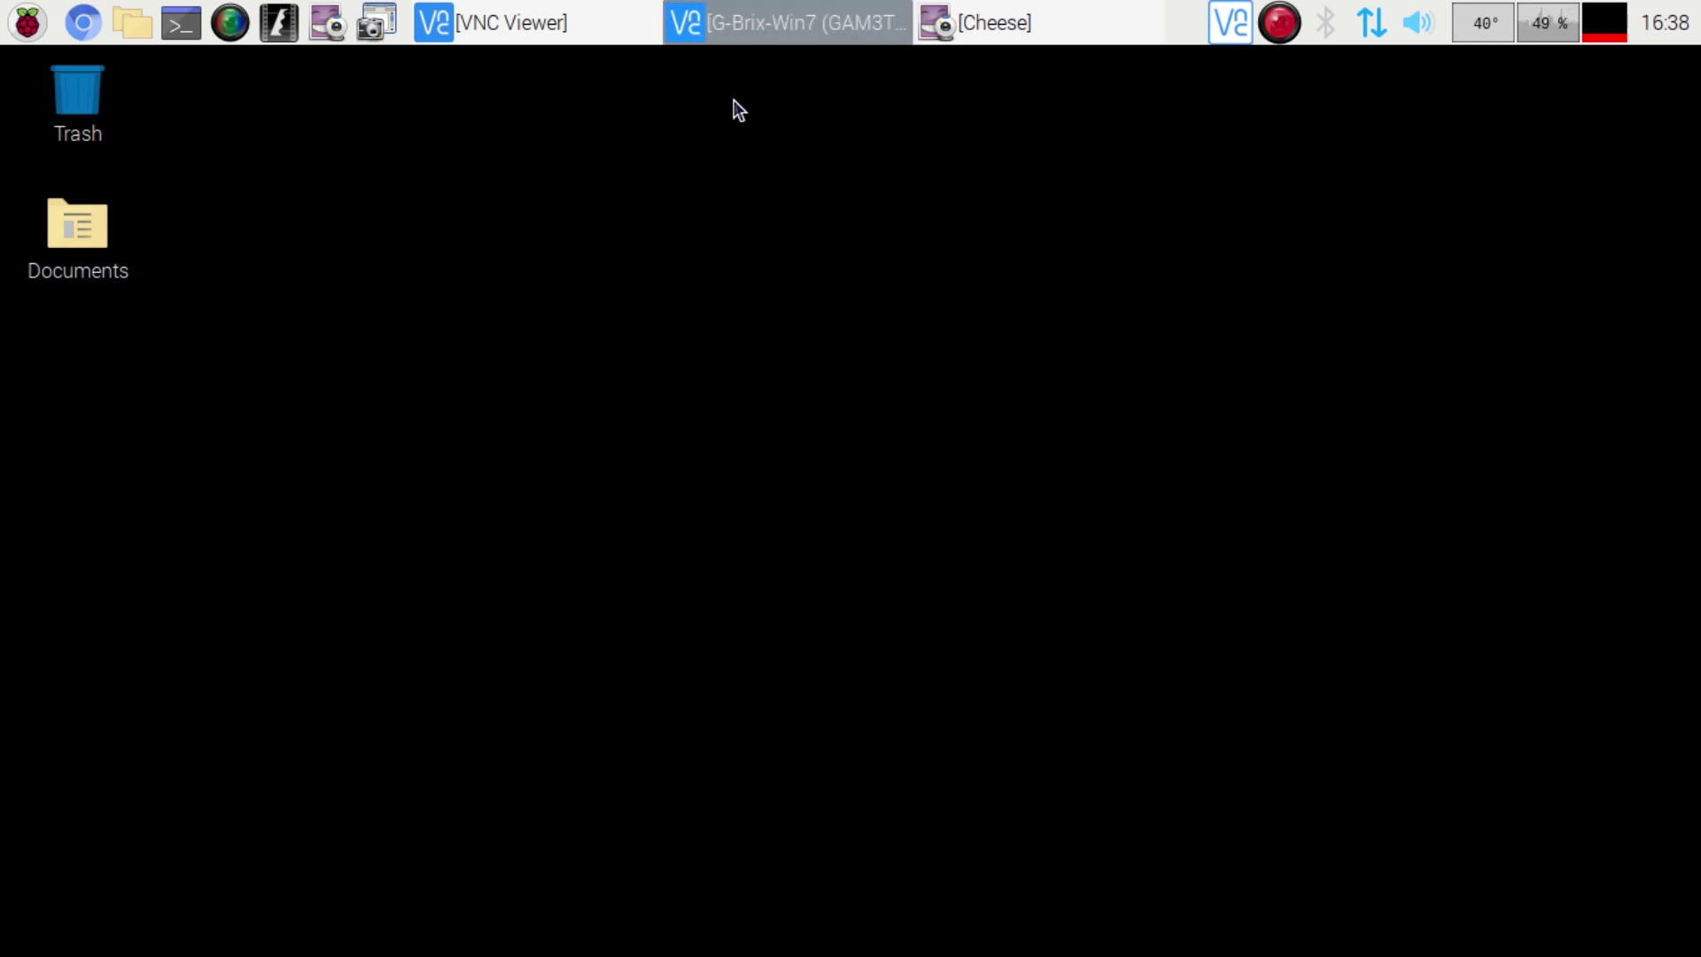
click(27, 23)
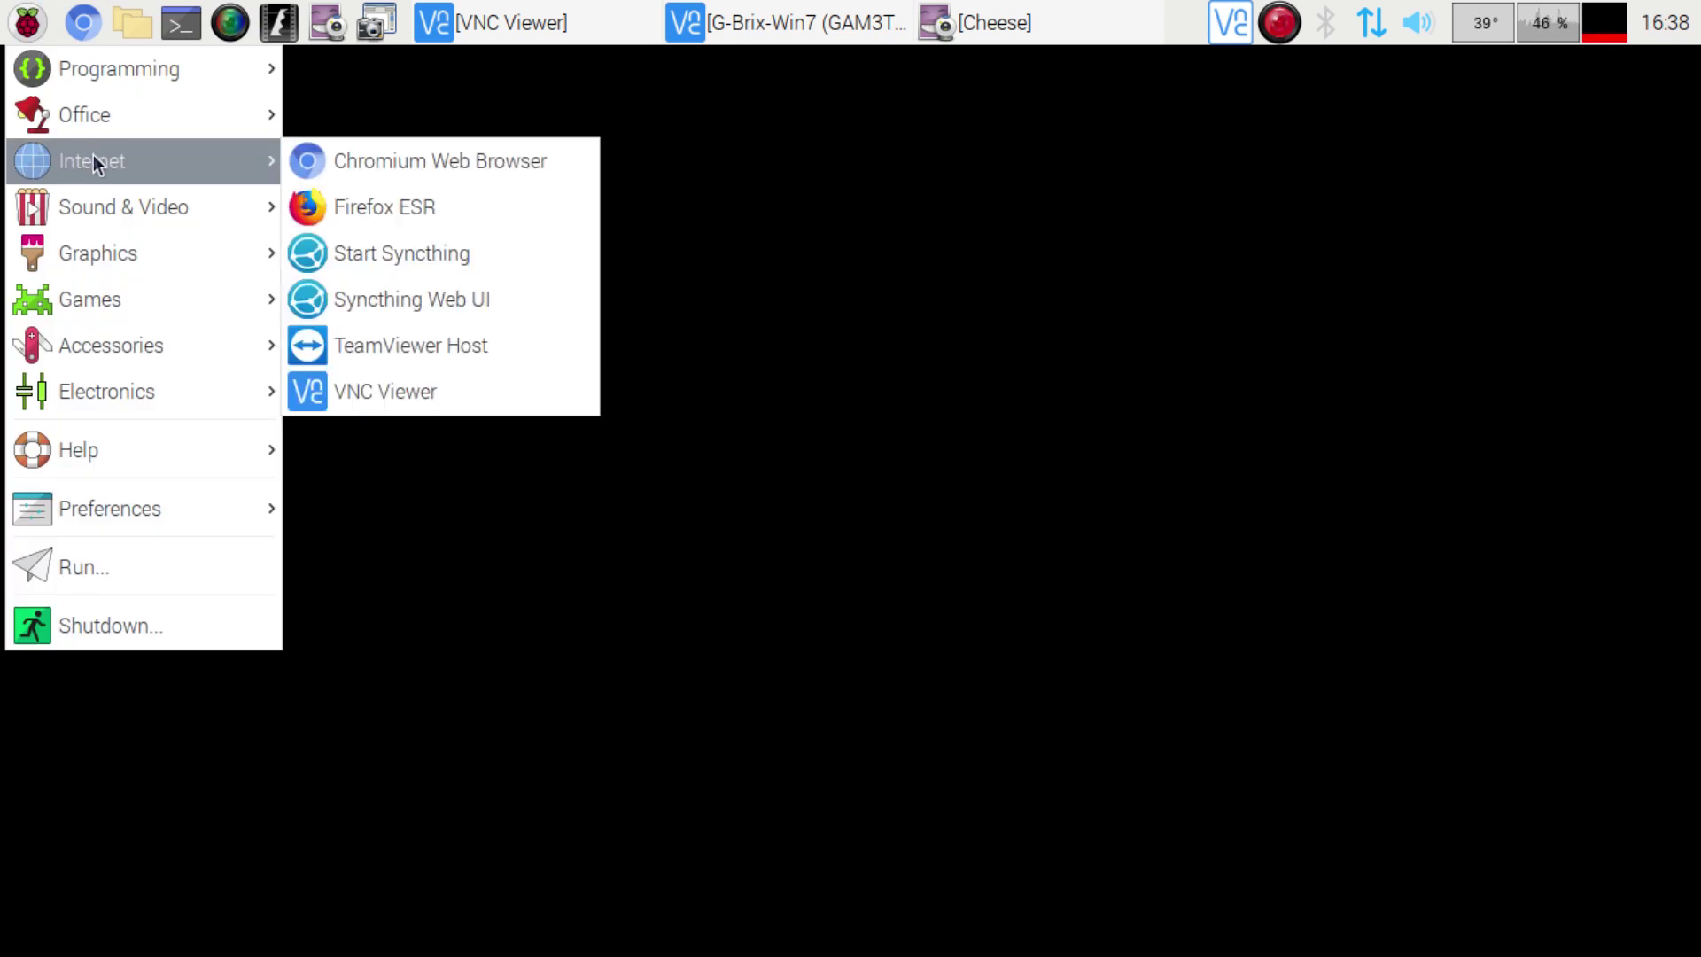
mouse_move(112, 167)
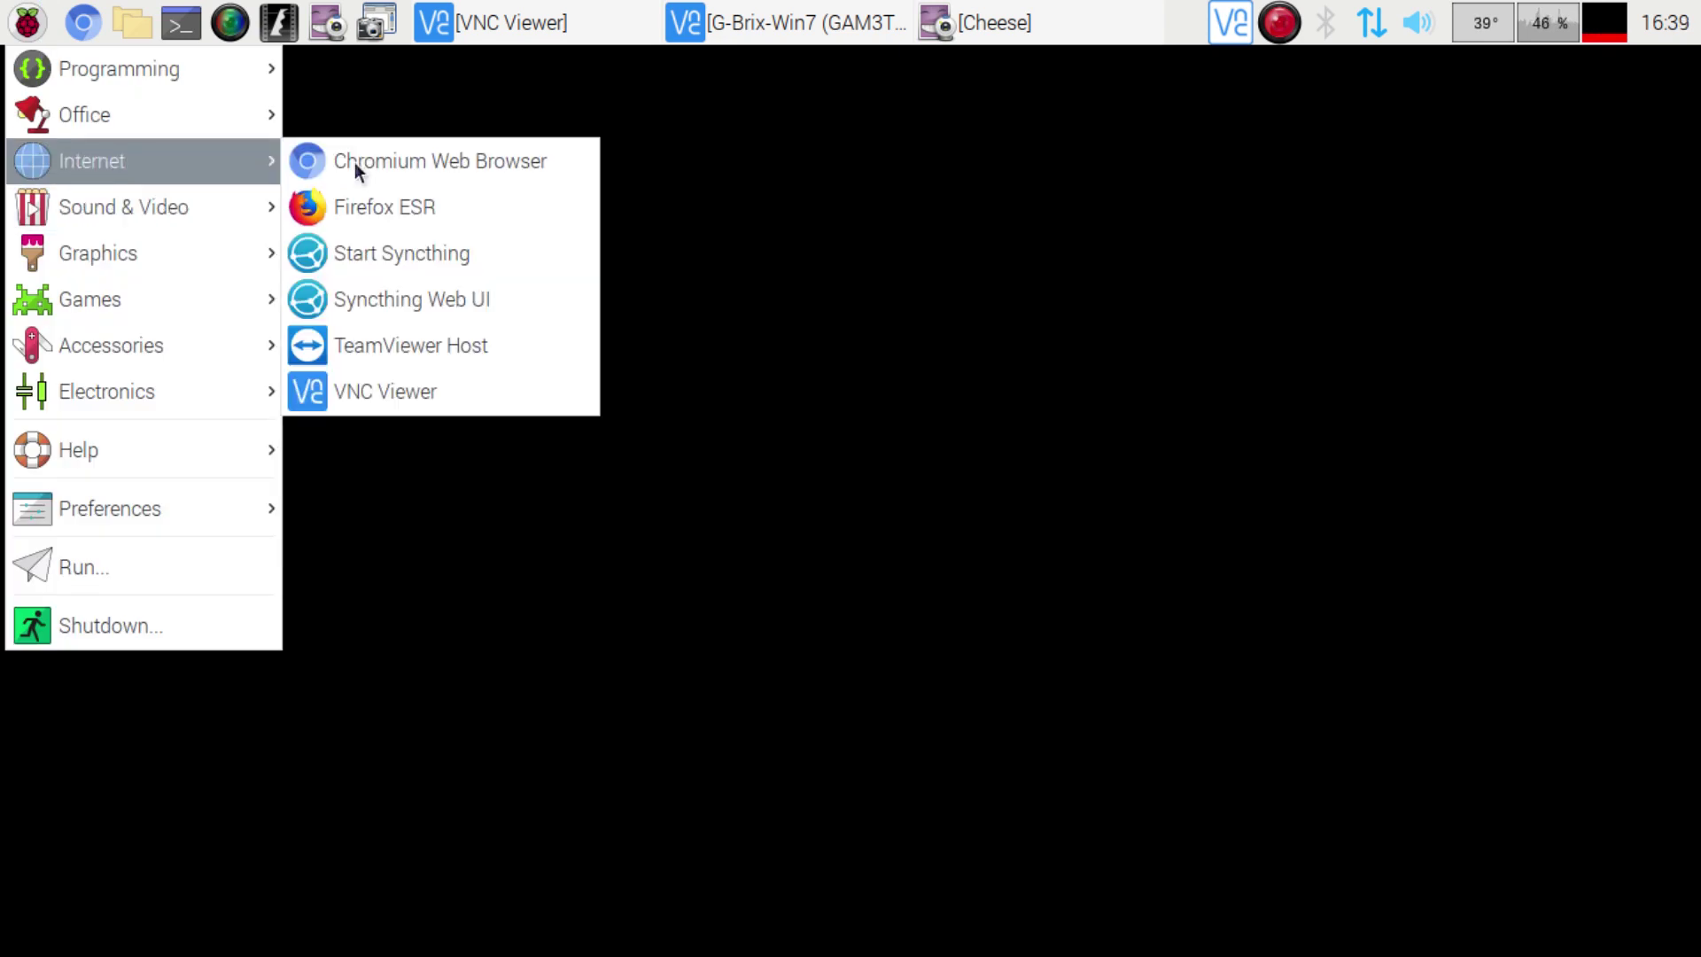
click(432, 292)
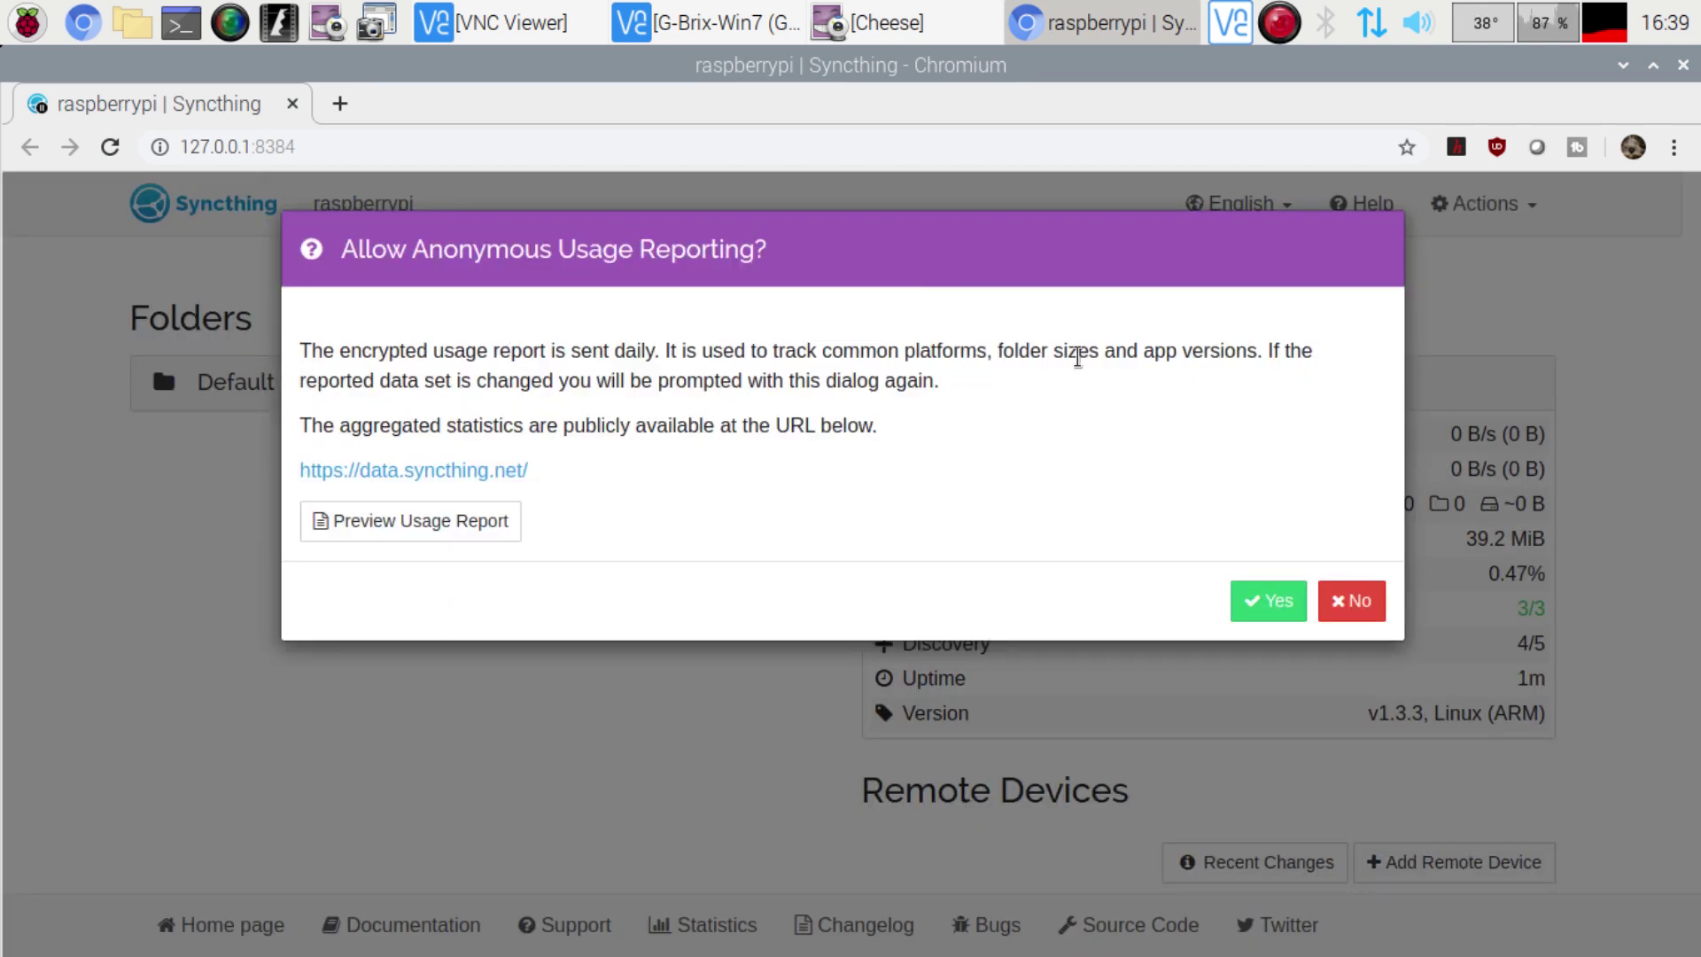
click(1351, 602)
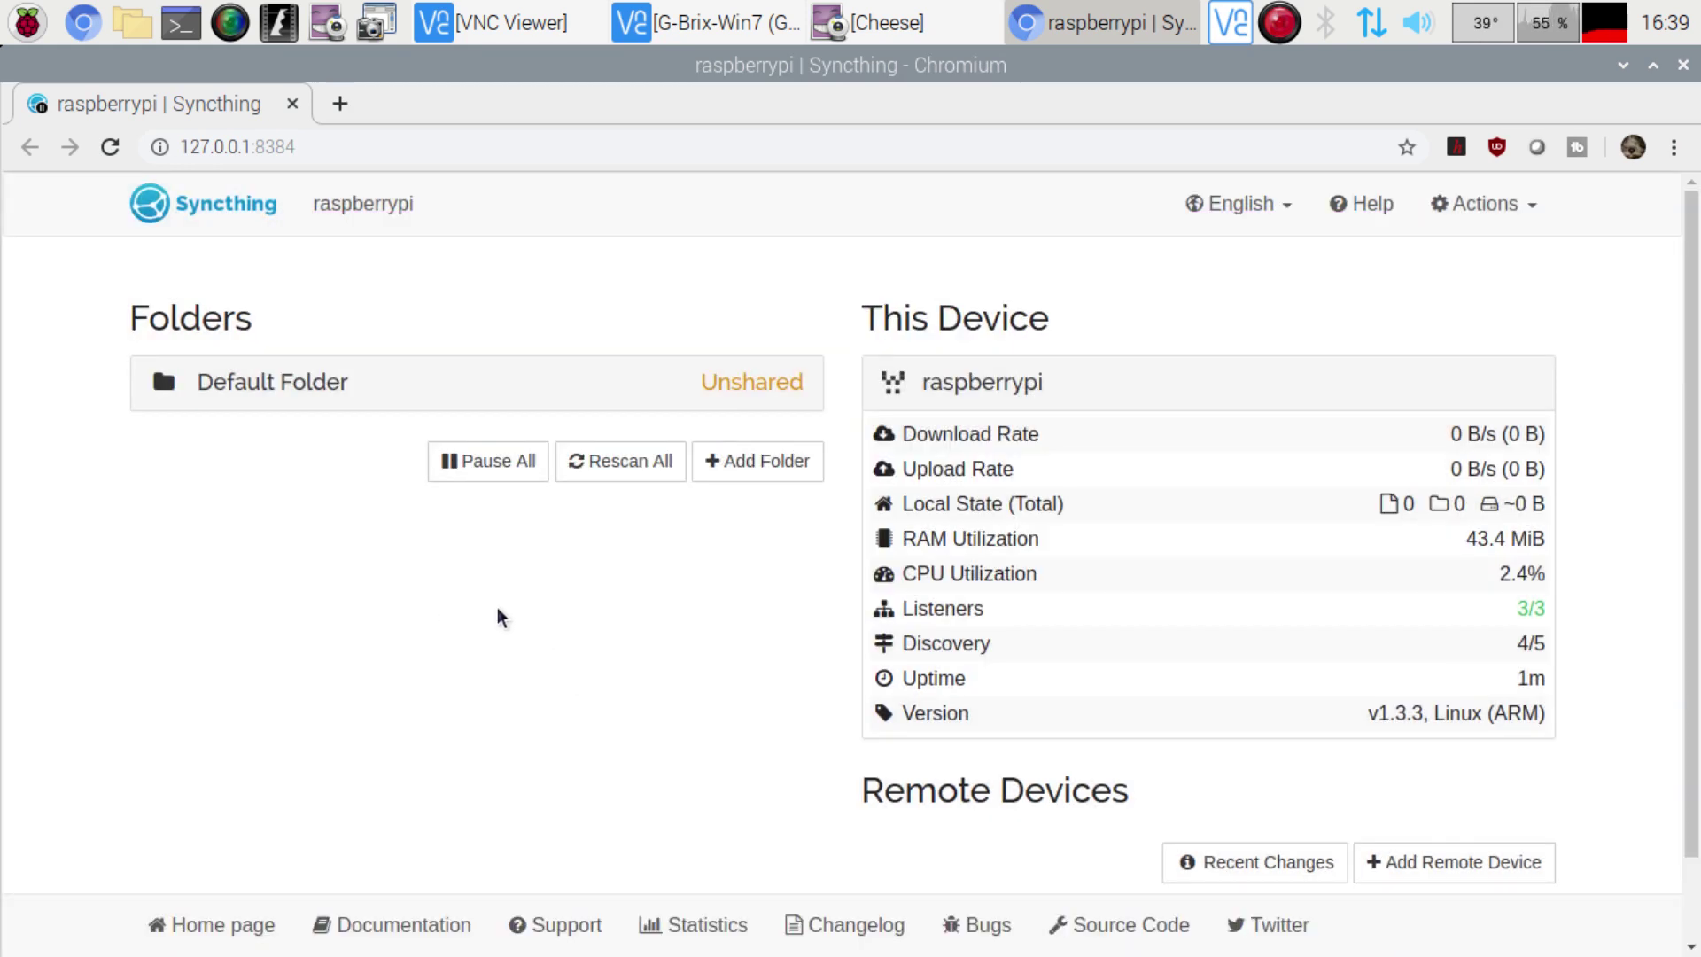
Step: Add a folder with Folder Label and Folder ID both set to Rpi4Downloads
click(758, 462)
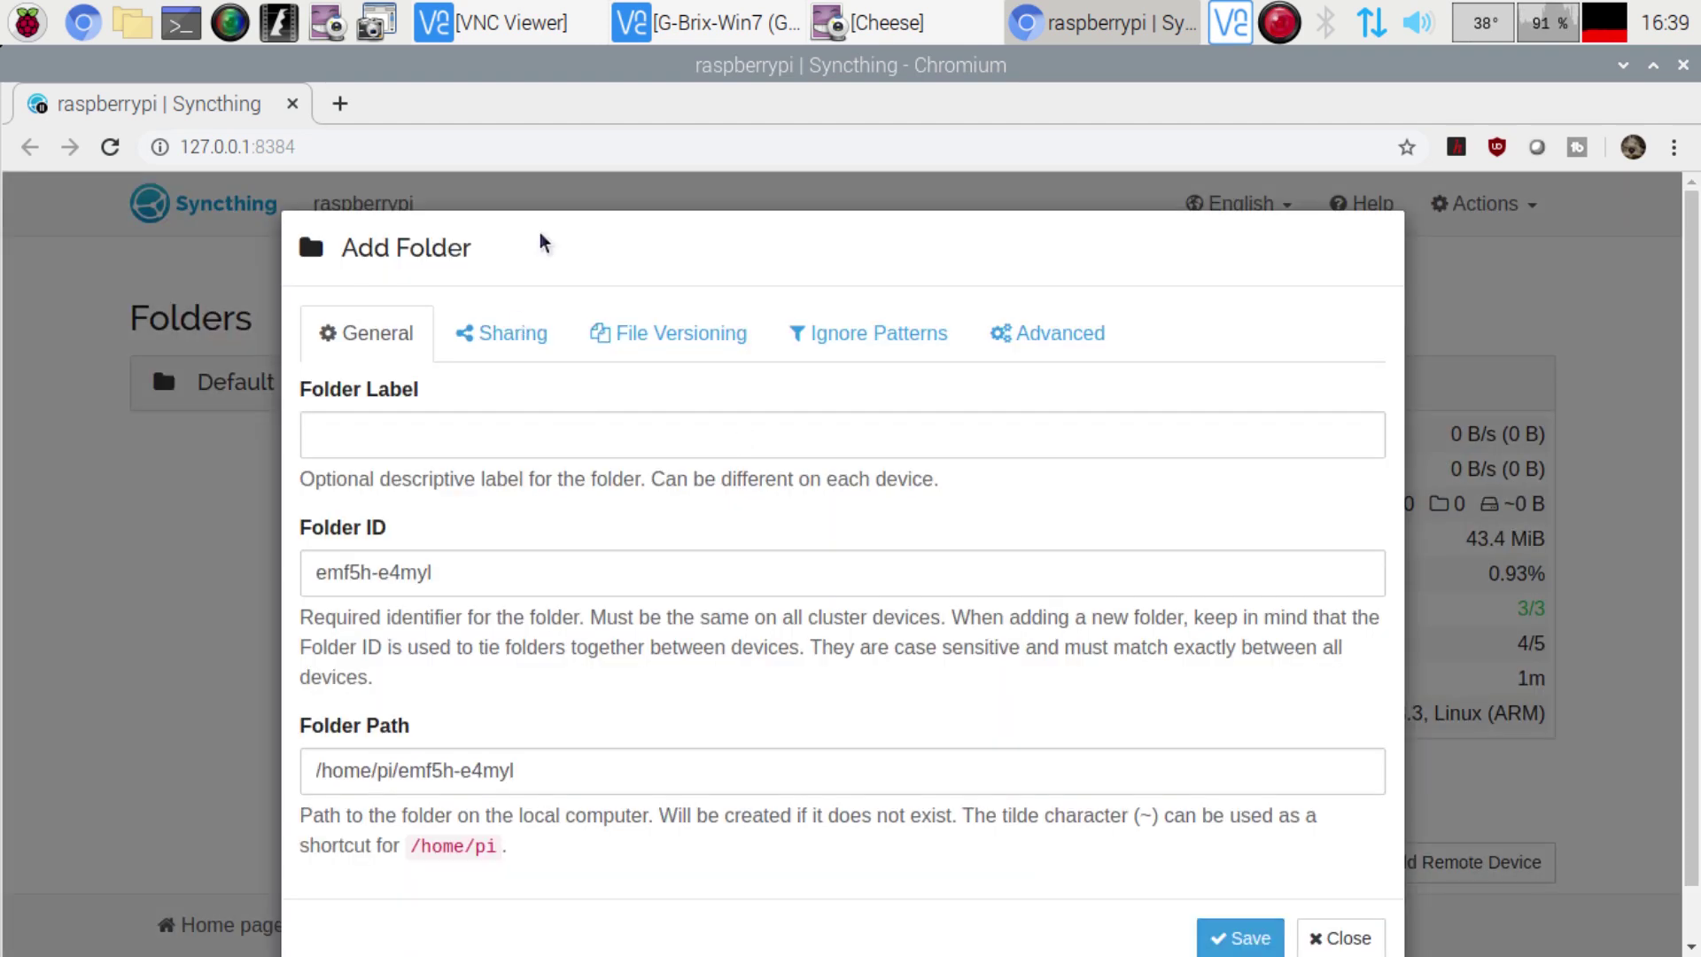
click(423, 432)
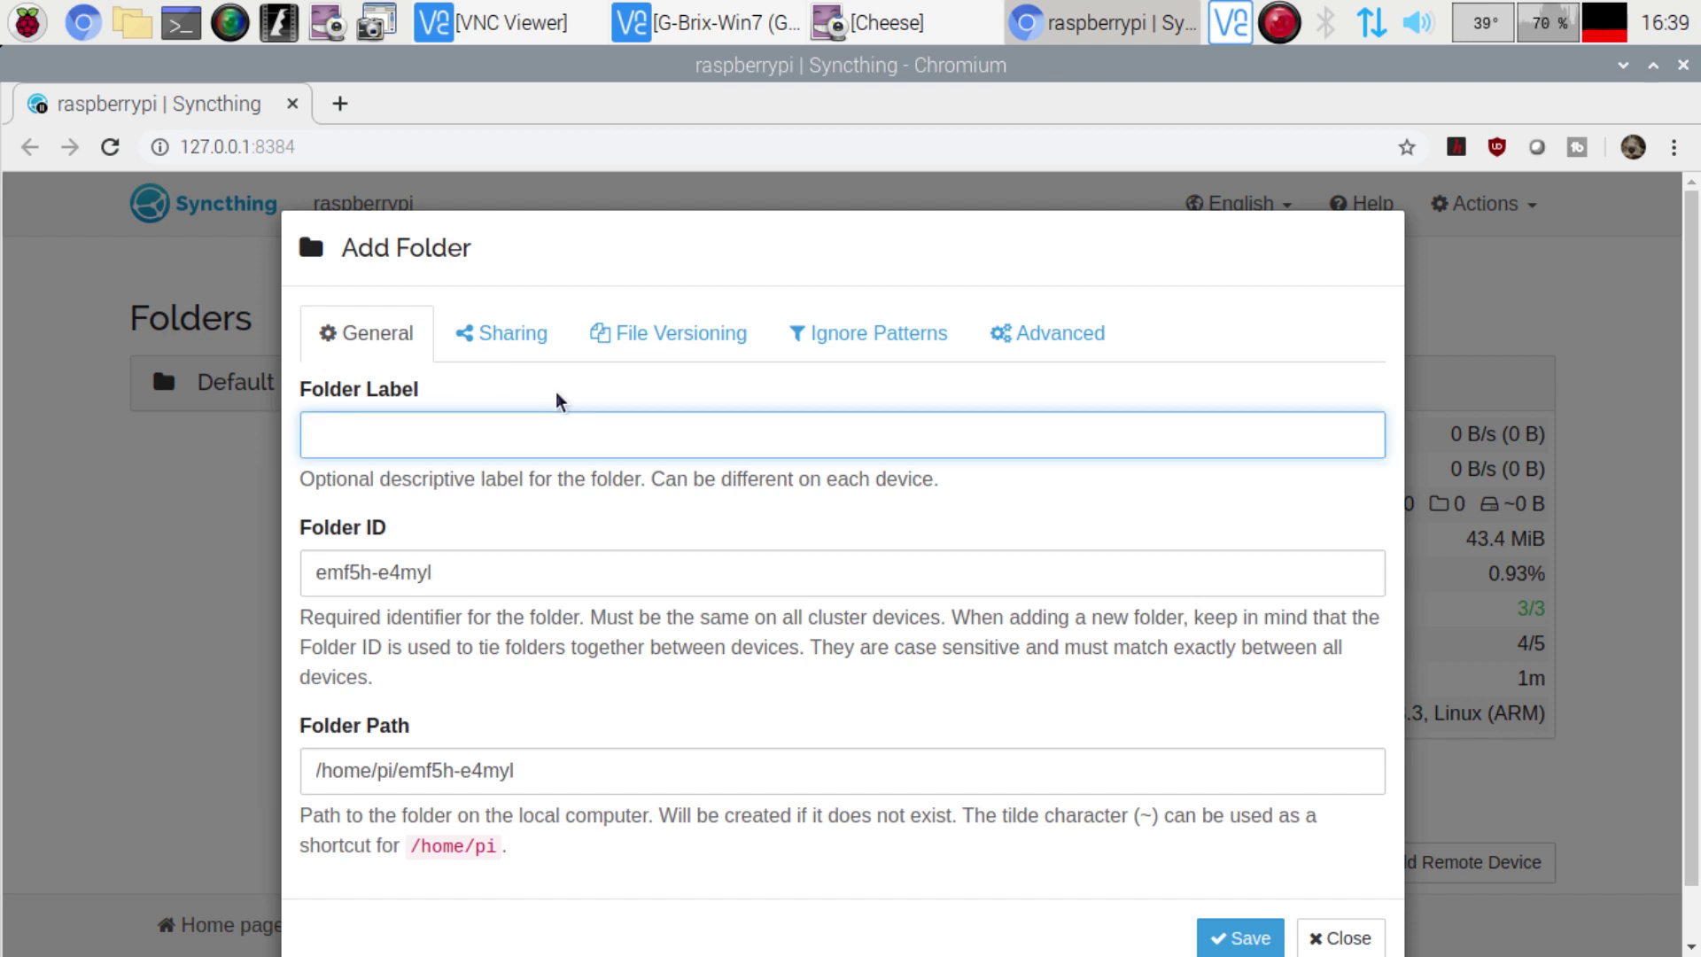
text(Rpi3)
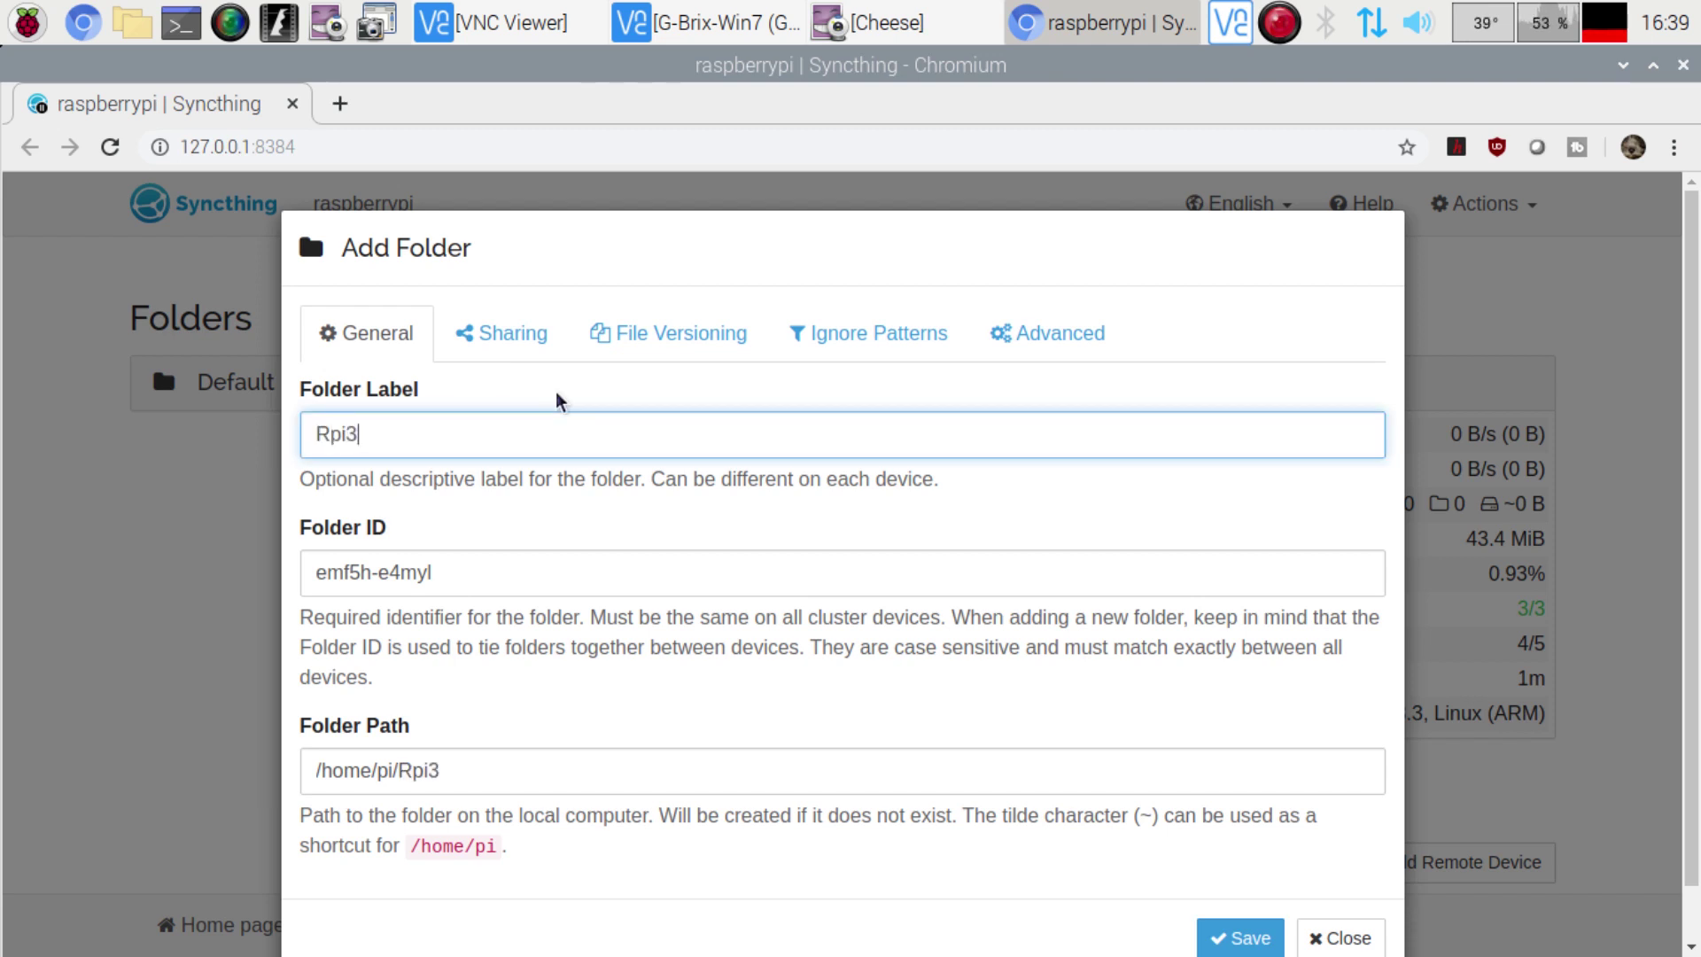
key(BackSpace)
text(4Downloads)
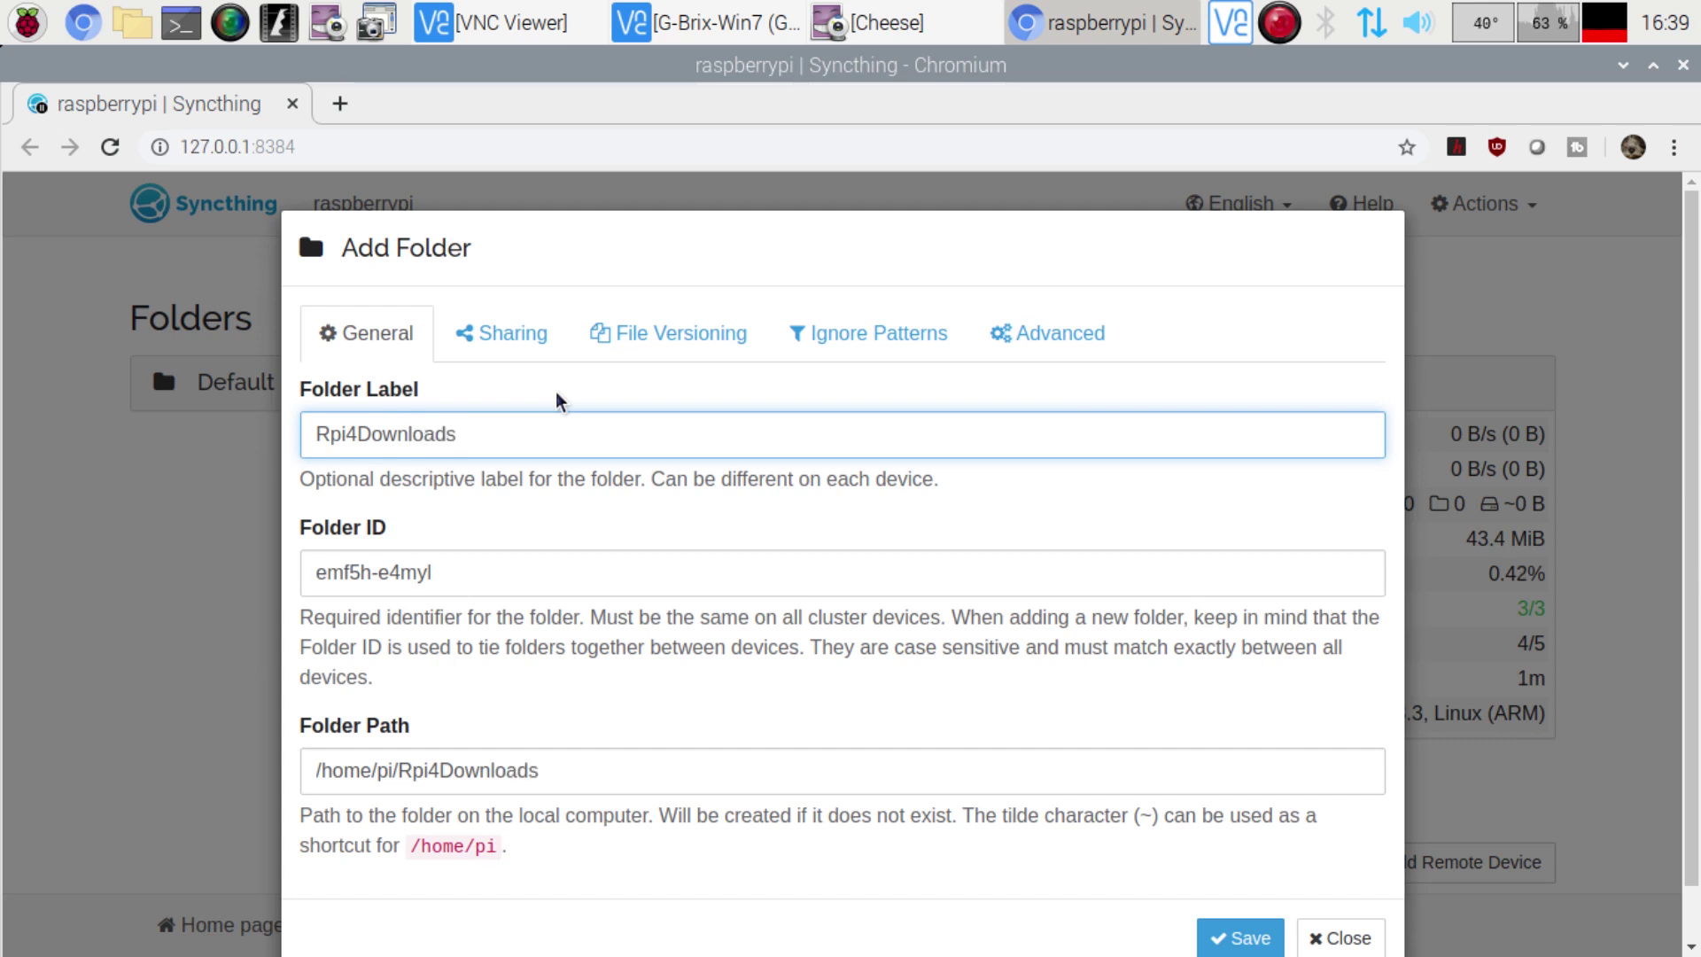
double_click(602, 434)
click(484, 562)
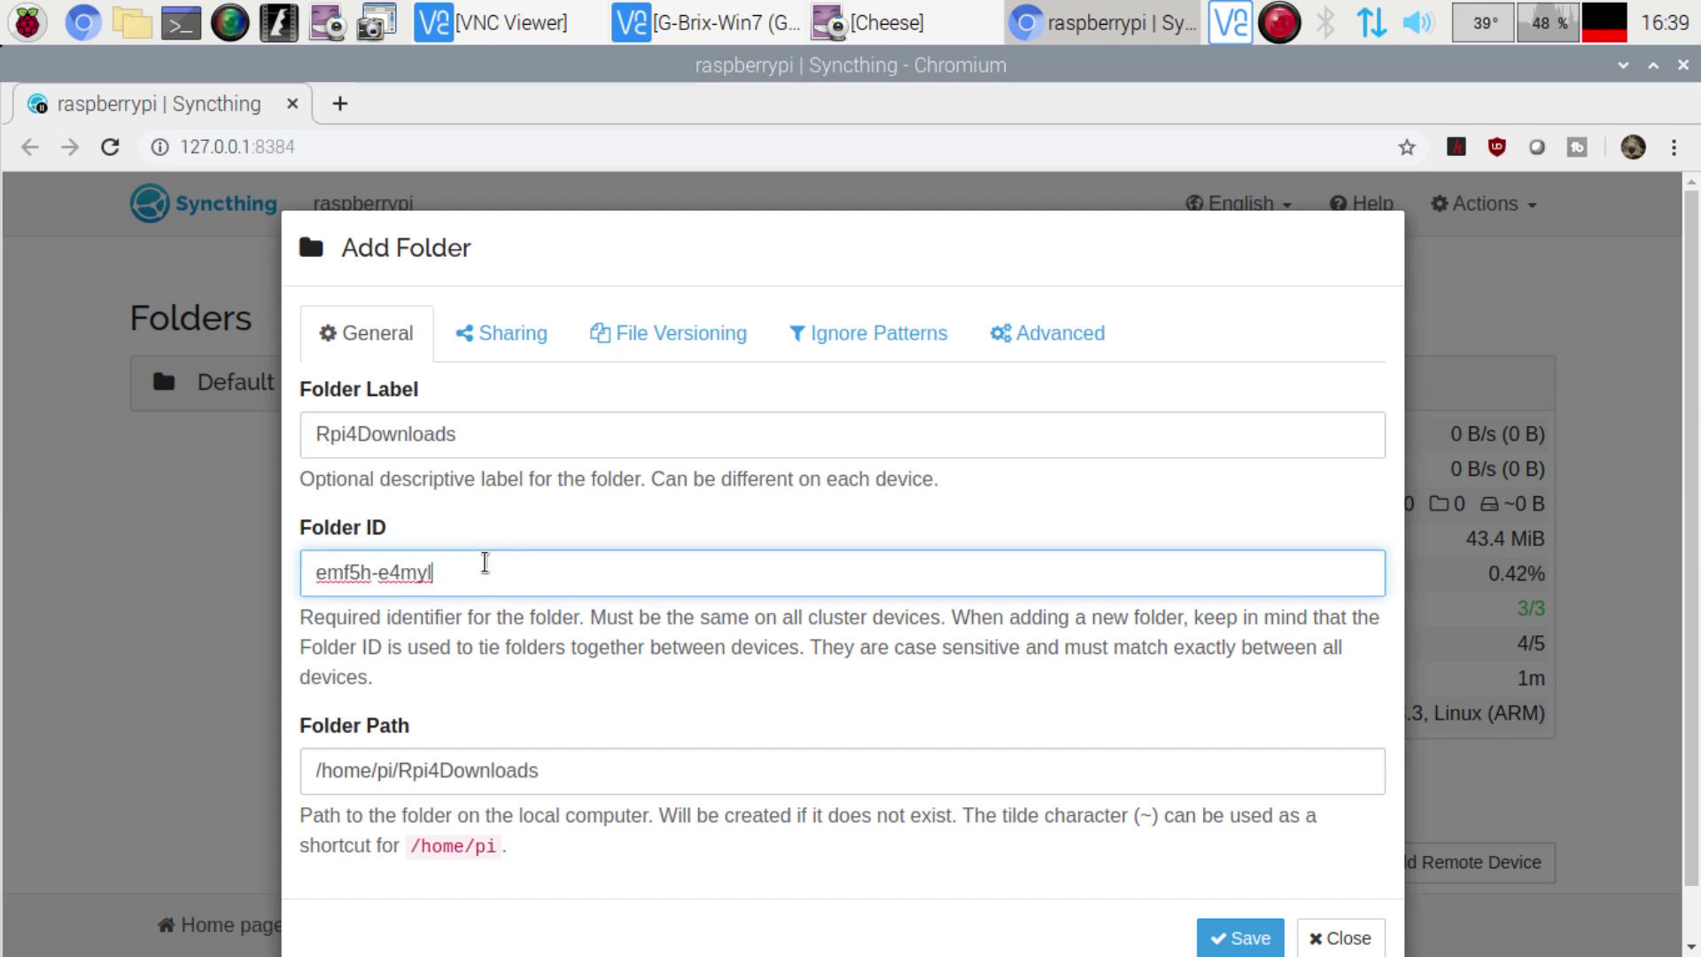
triple_click(484, 562)
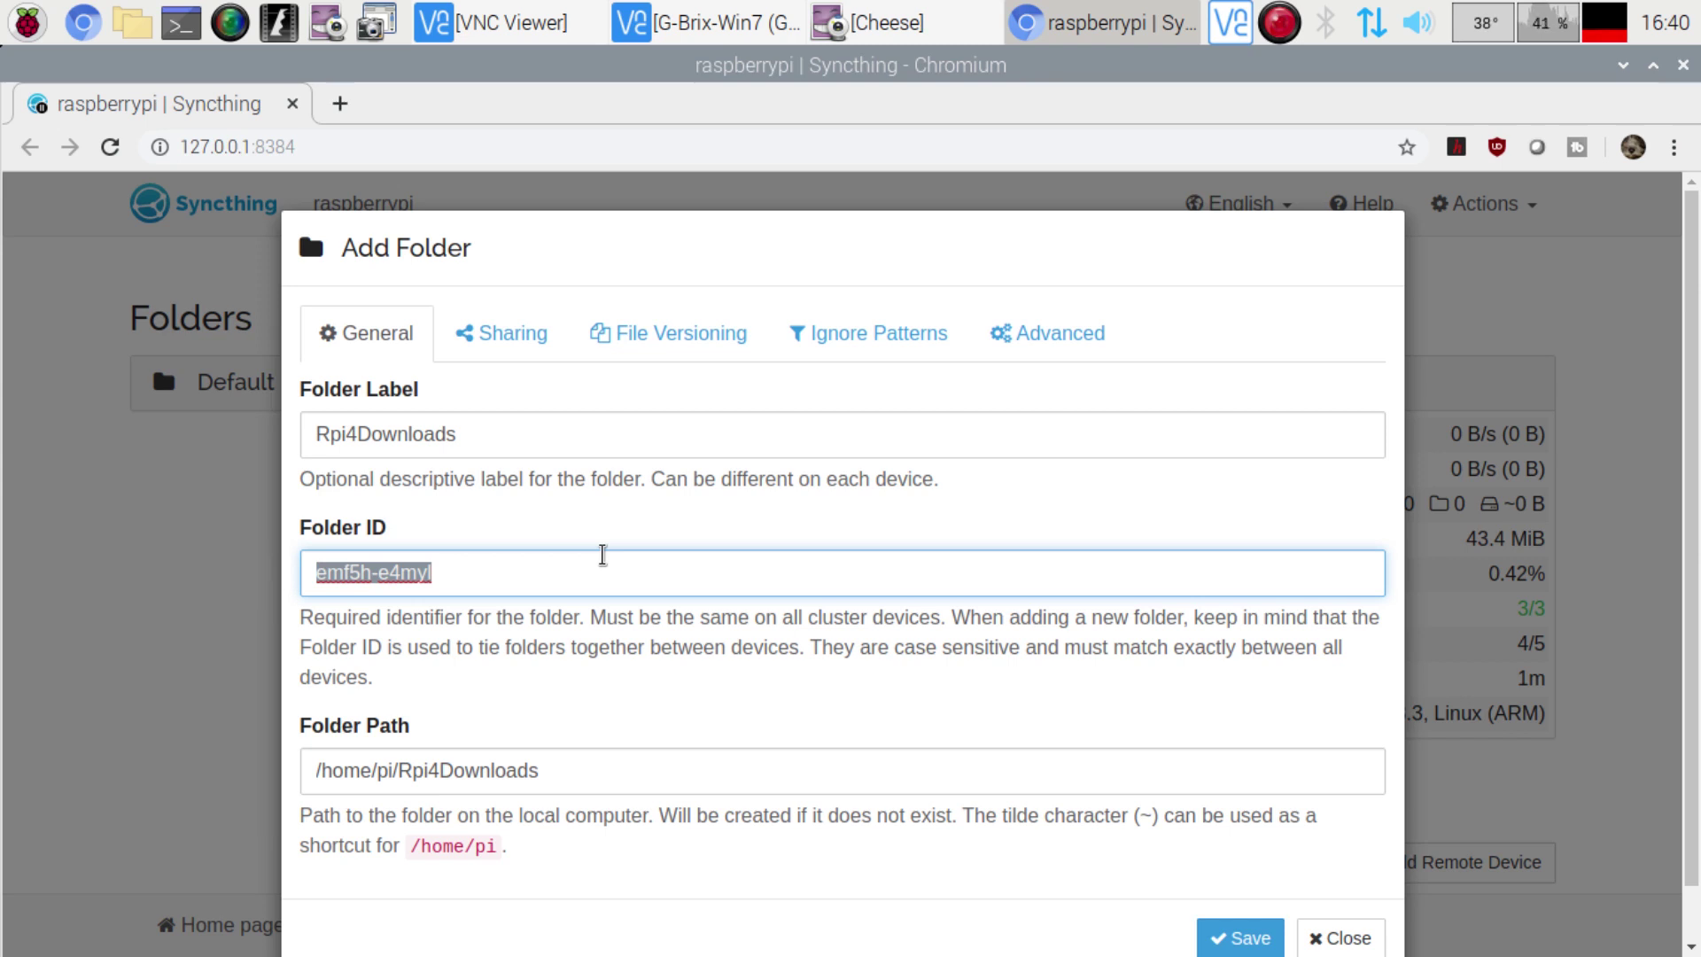
text(Rp)
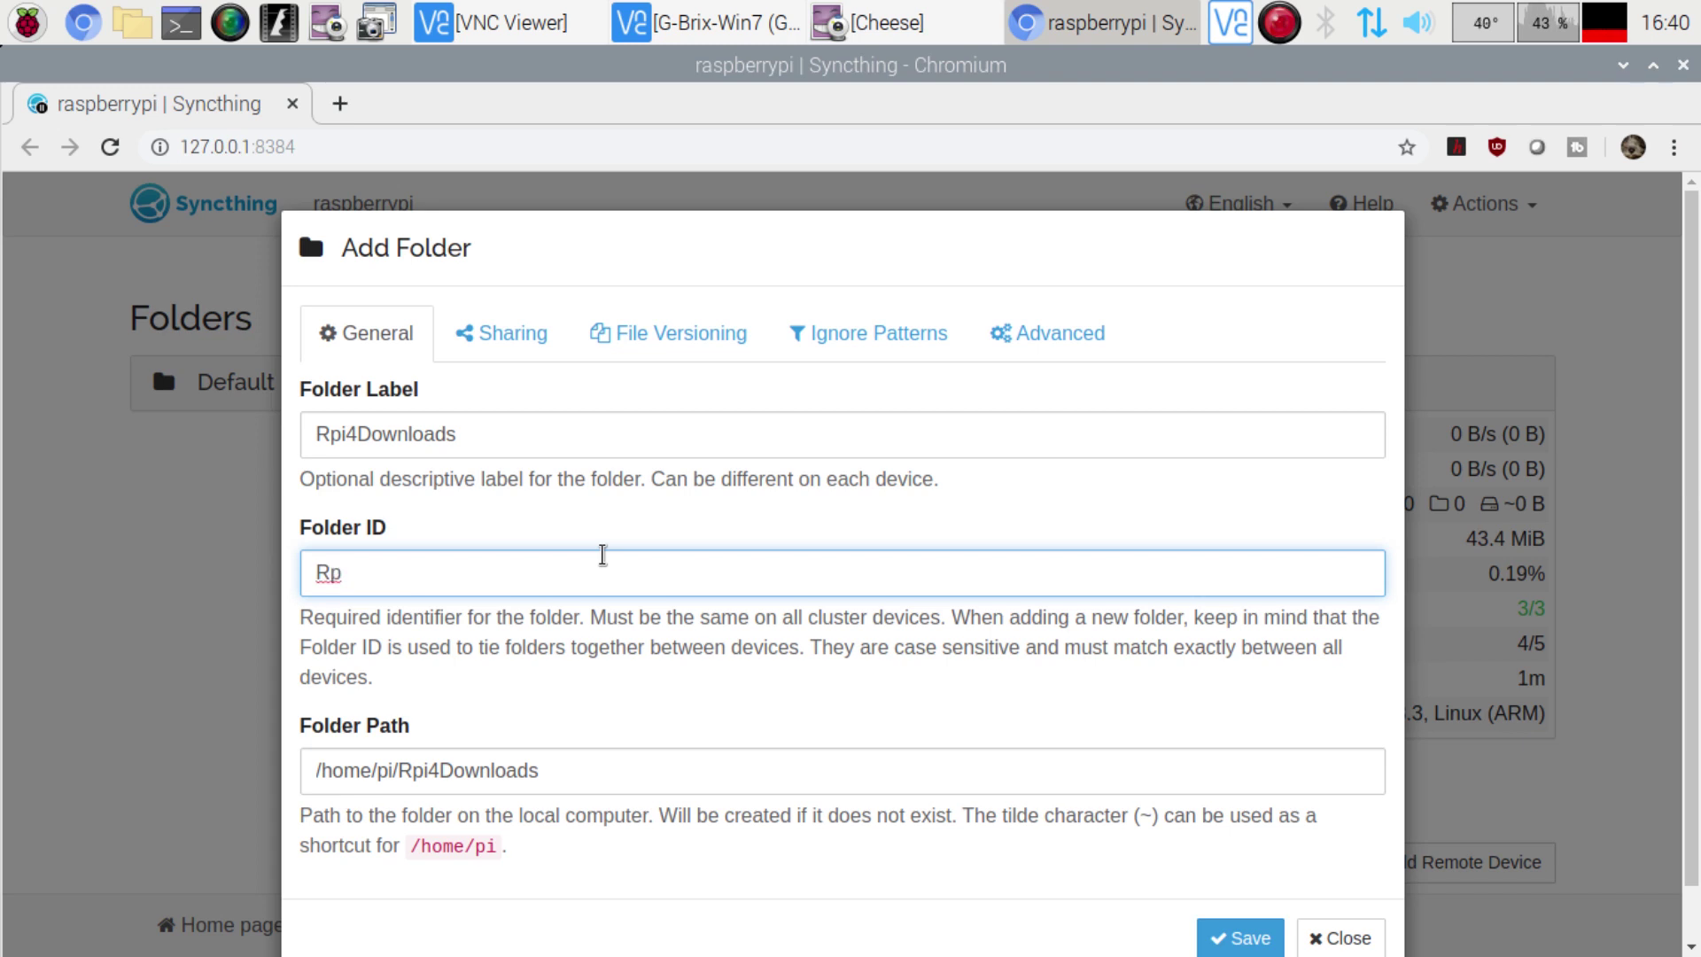
text(i4Downloads)
double_click(603, 556)
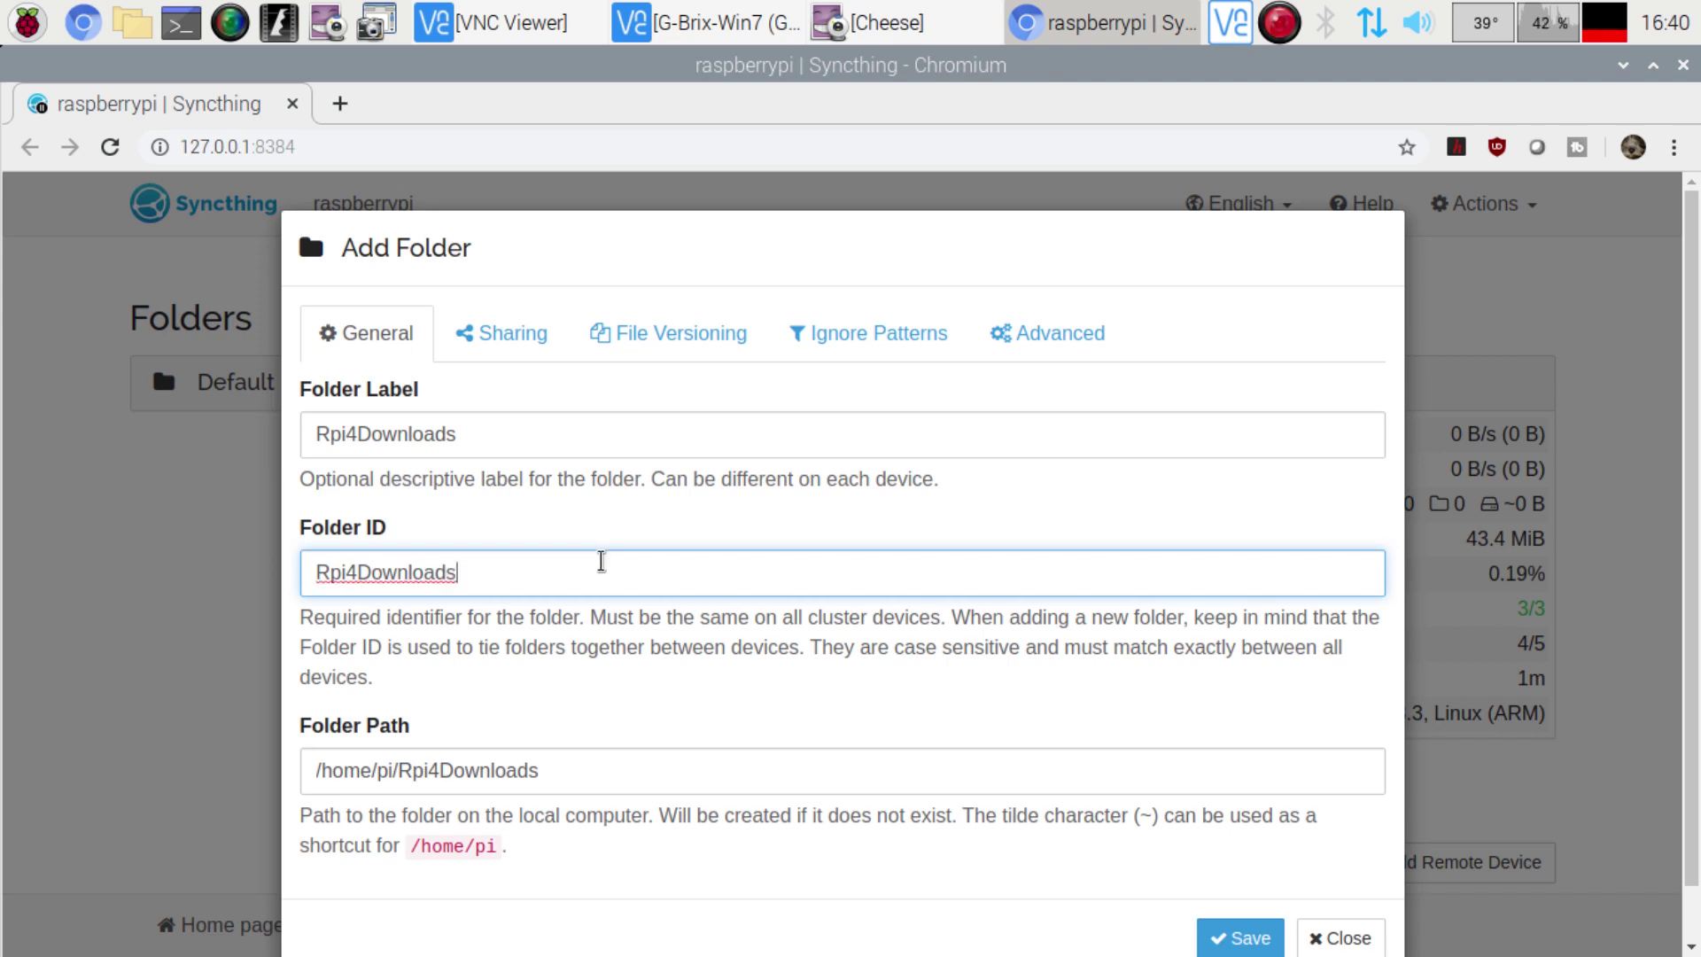
Step: Set the folder path to /home/pi/Downloads/ and save the Rpi4Downloads folder
double_click(561, 768)
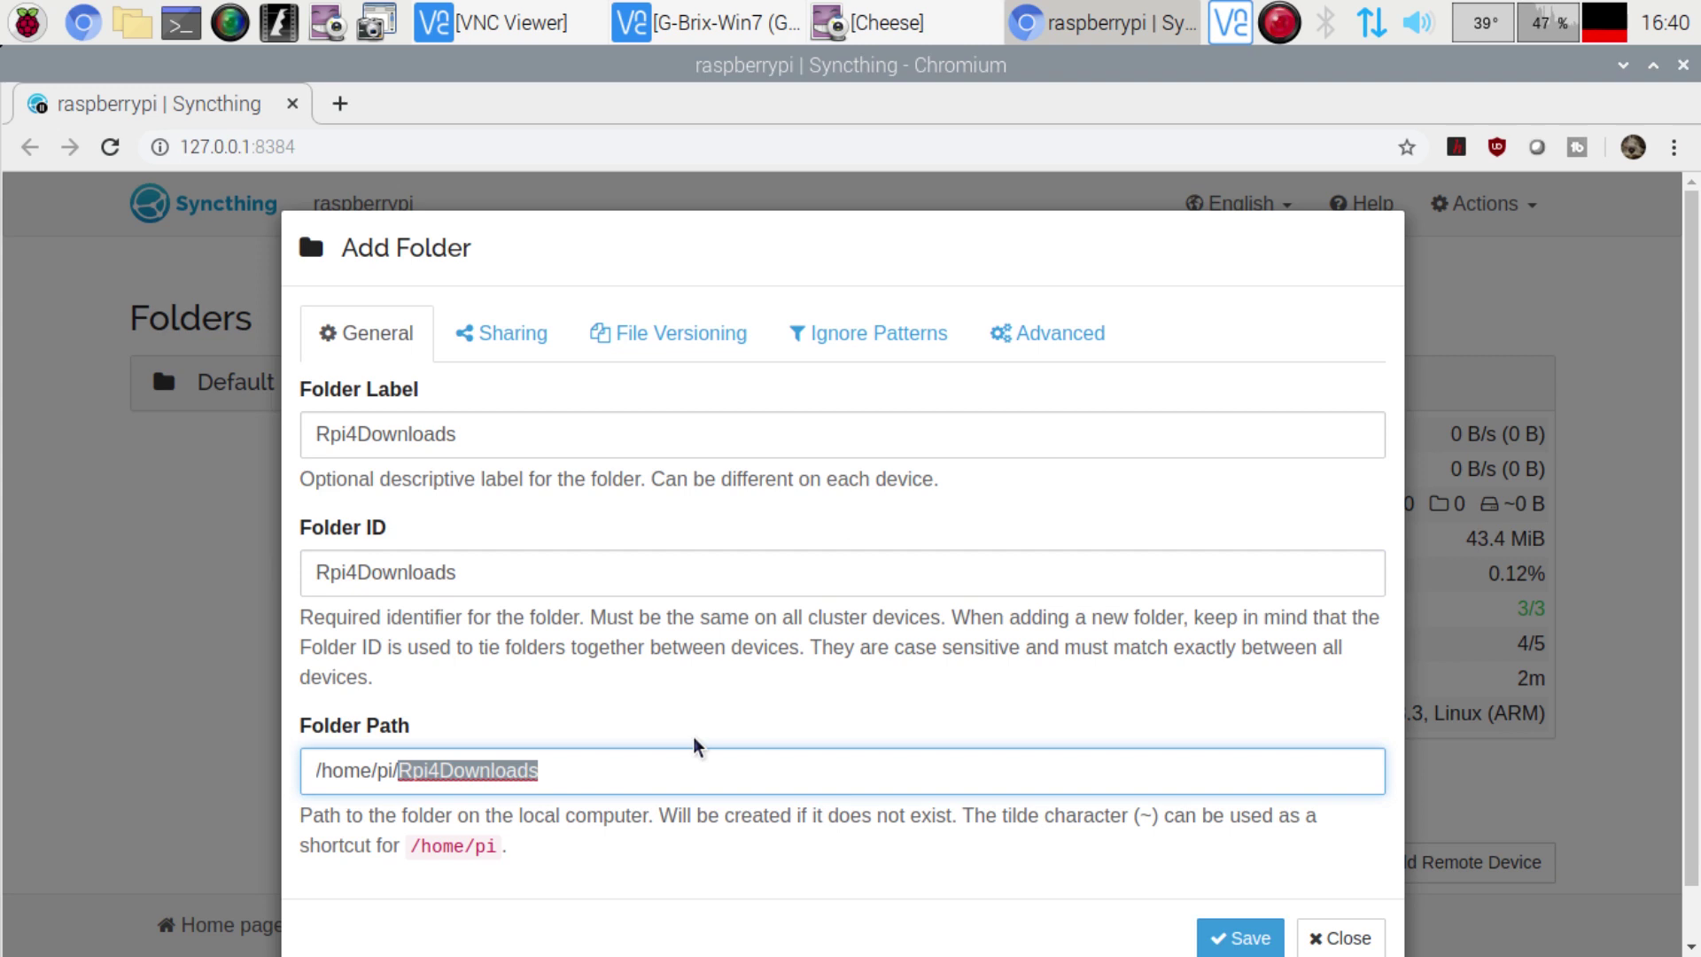
key(BackSpace)
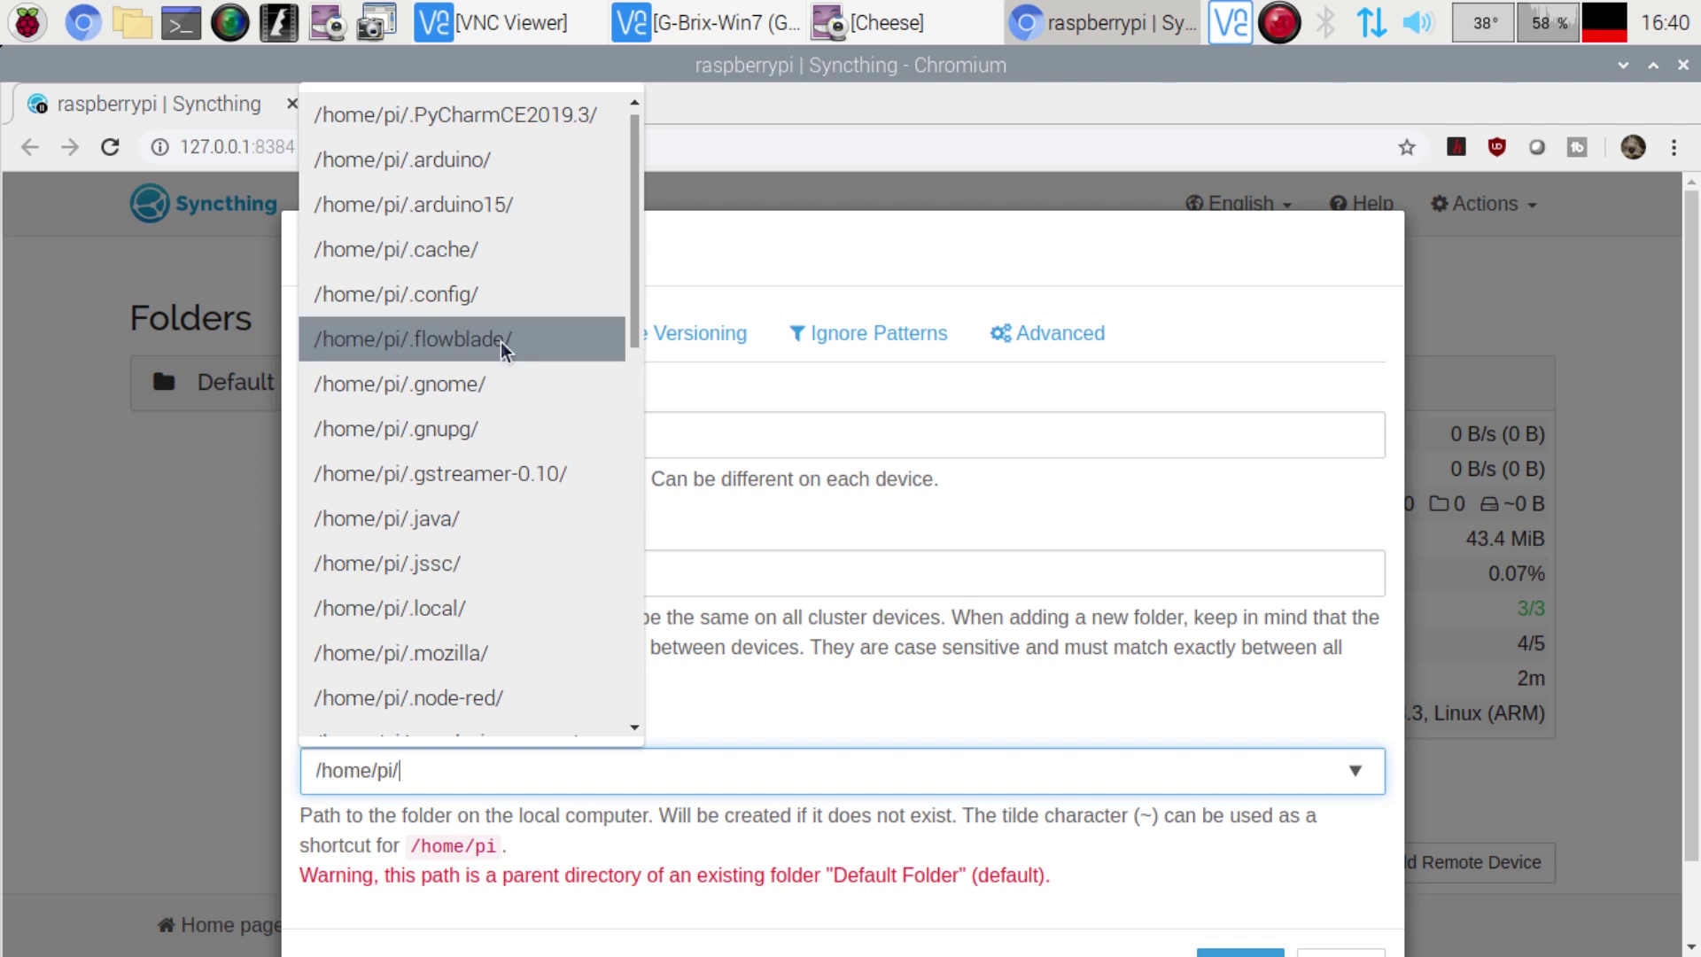
scroll(501, 350, down, 5)
scroll(509, 353, up, 5)
scroll(524, 355, down, 10)
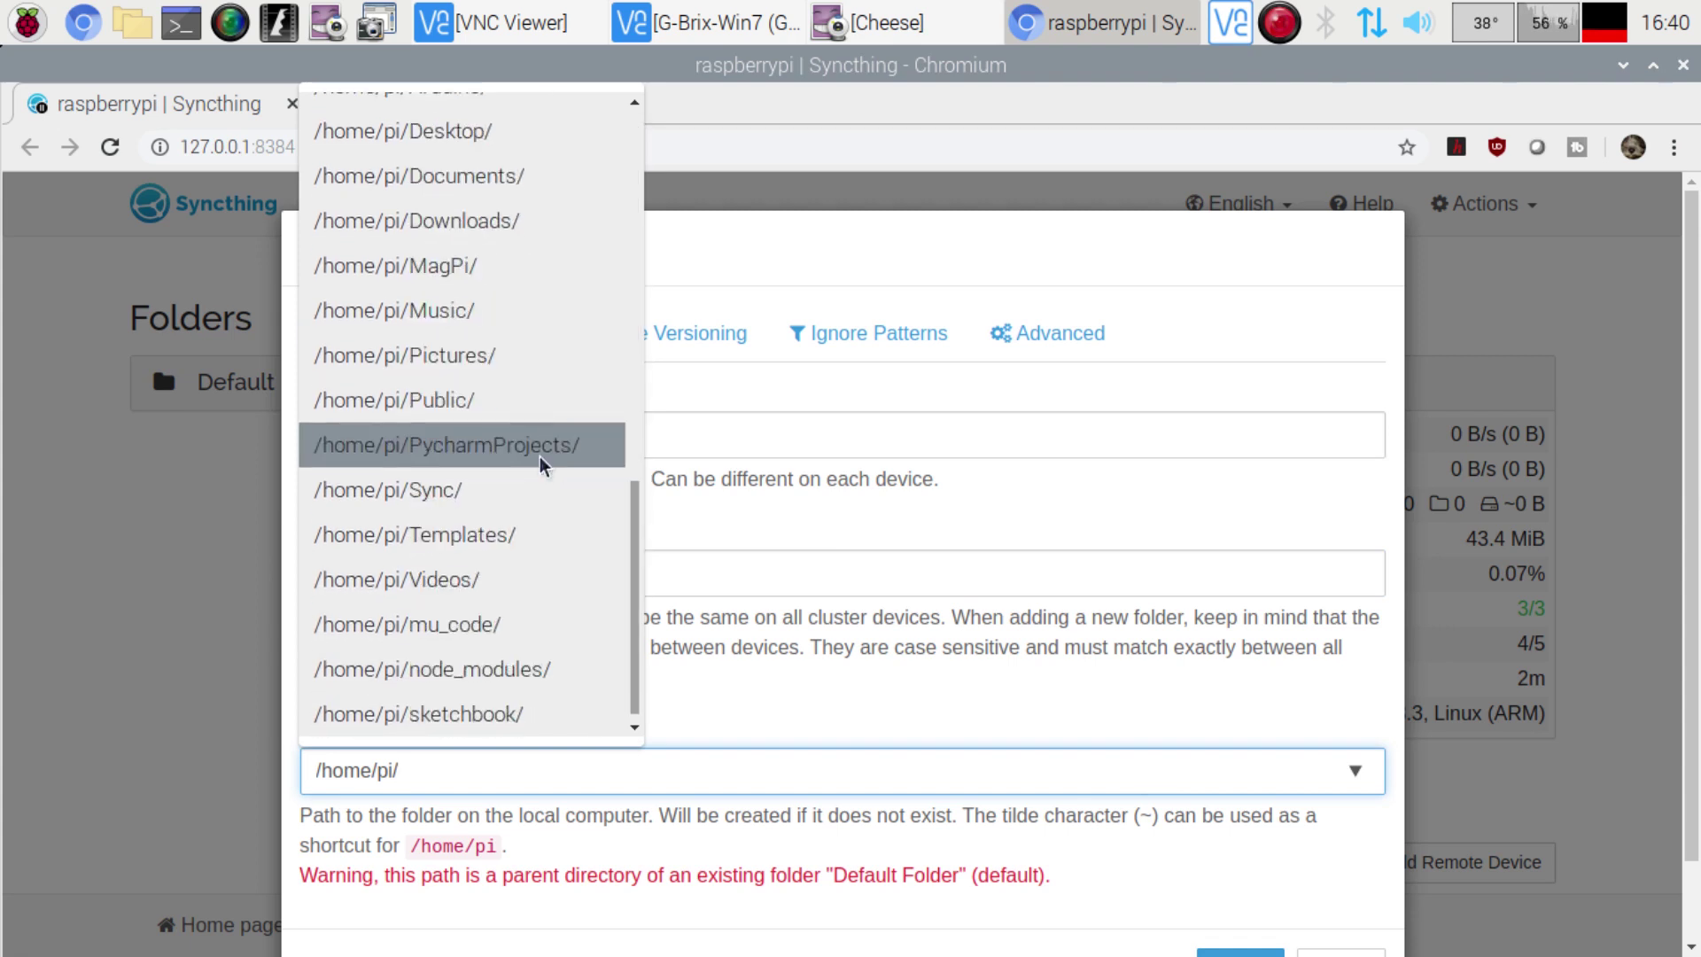
click(498, 220)
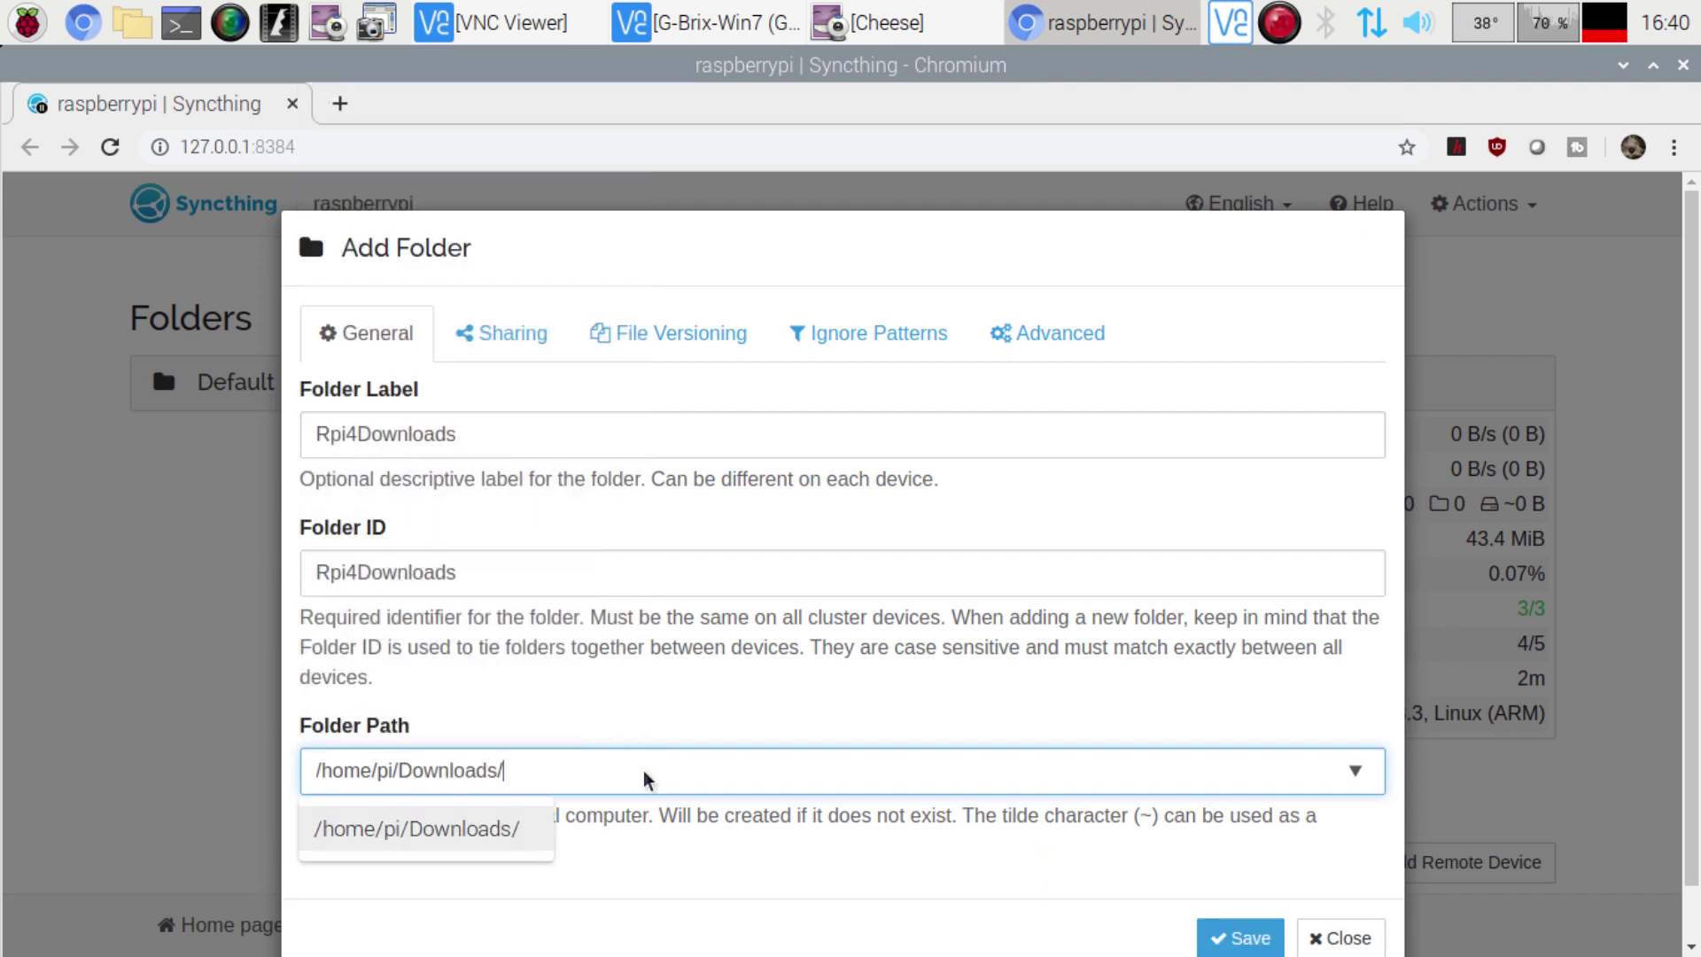
click(659, 700)
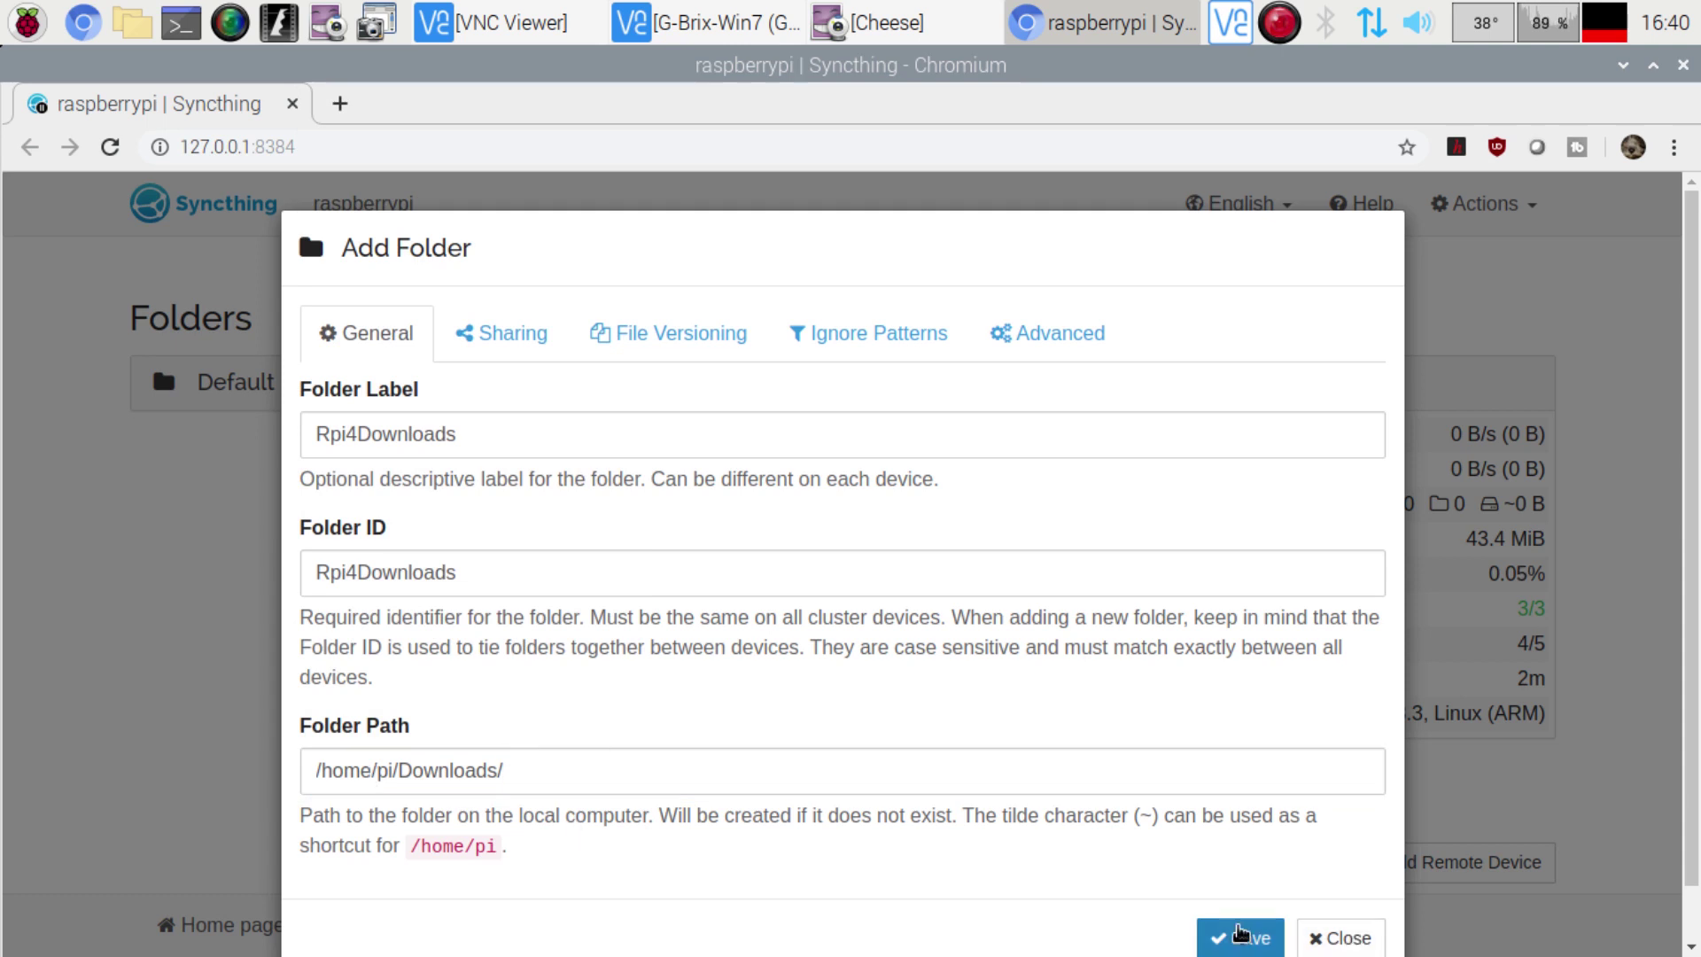
click(1240, 921)
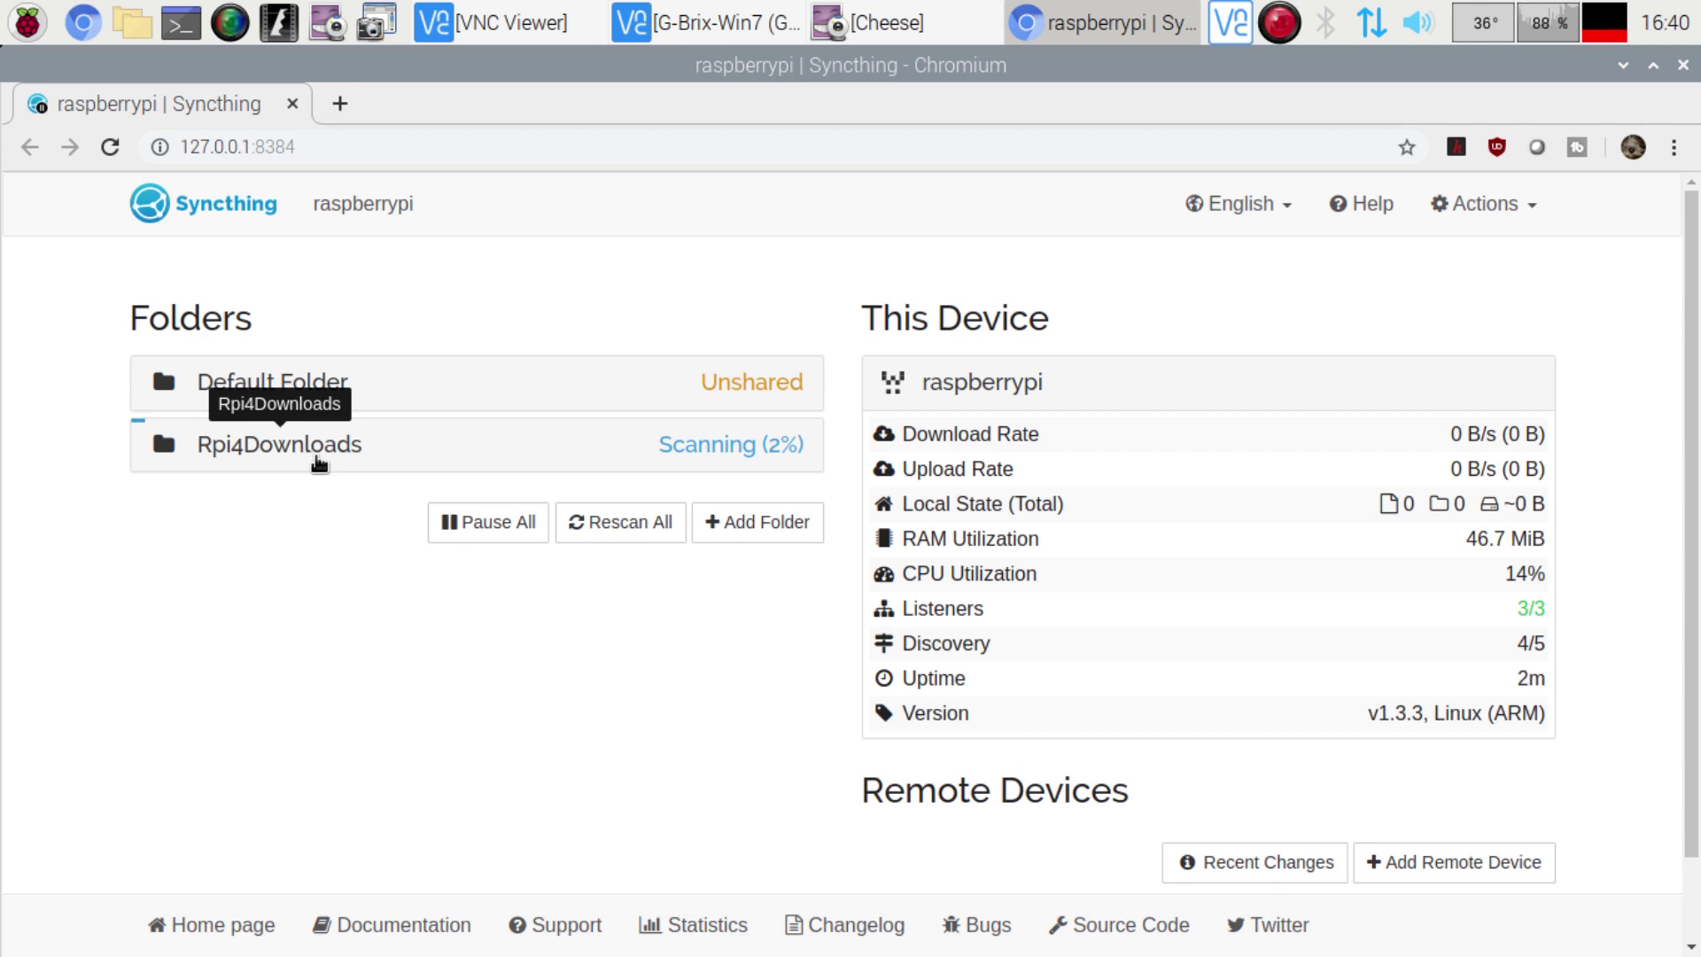
Step: Bring the Cheese webcam window back to the front over Syncthing's web GUI
click(895, 21)
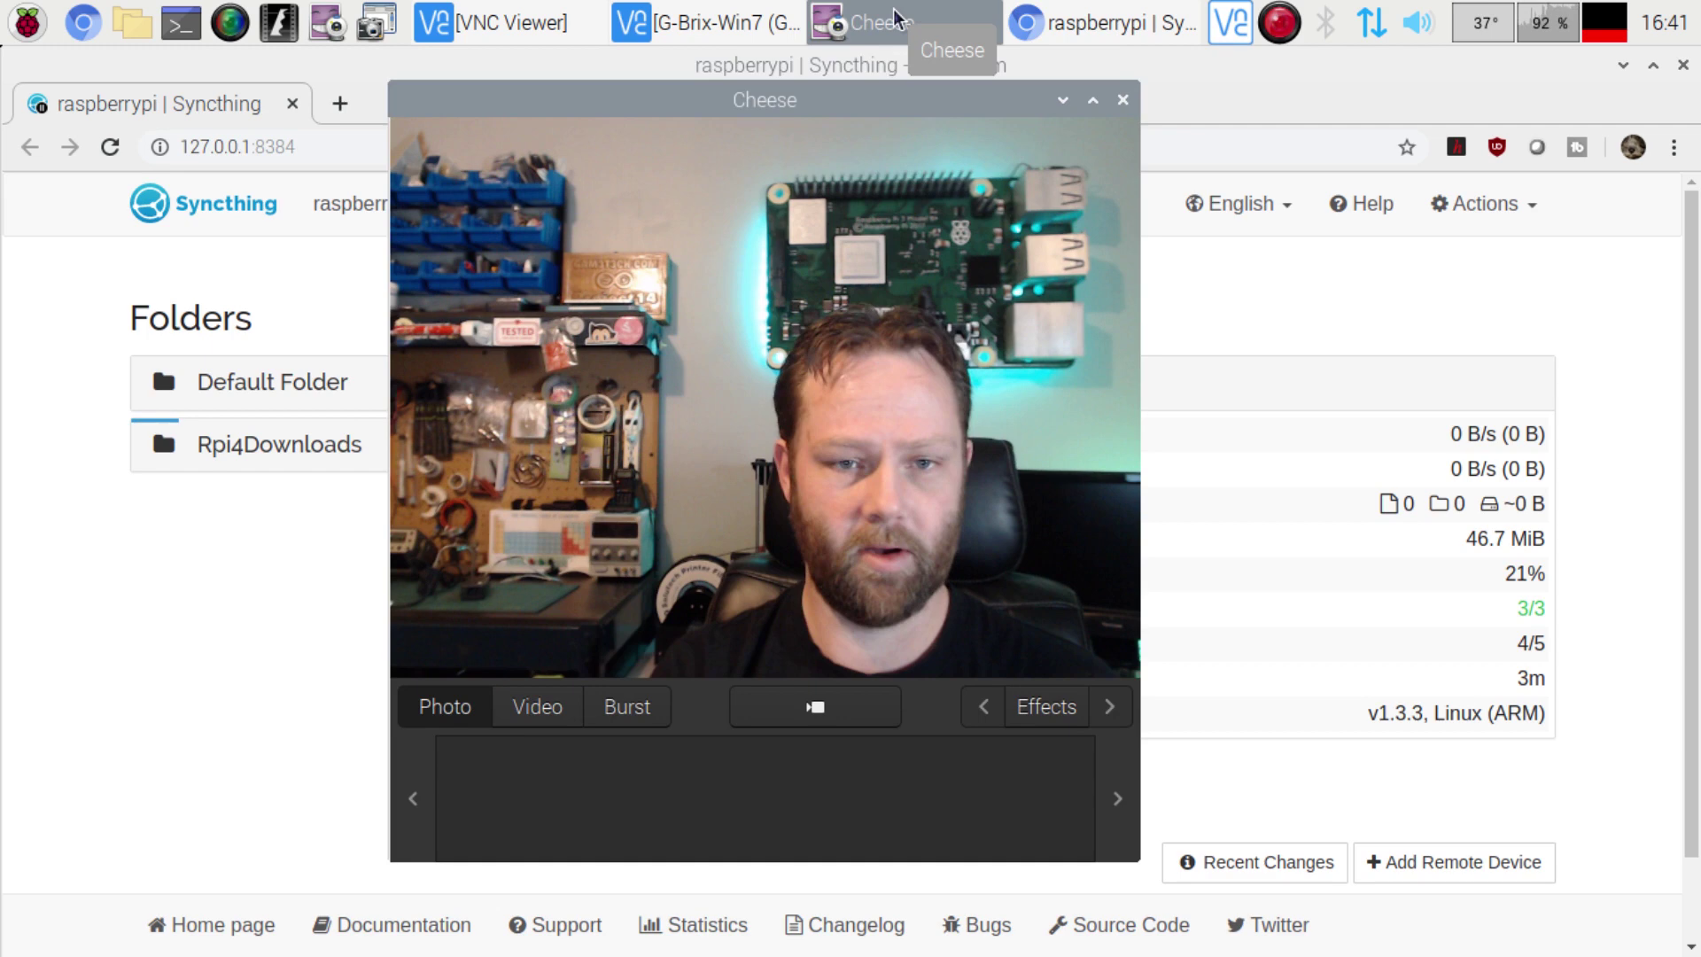
Step: Download the 64-bit (x86-64) Windows Syncthing zip from the syncthing.net downloads page
click(714, 19)
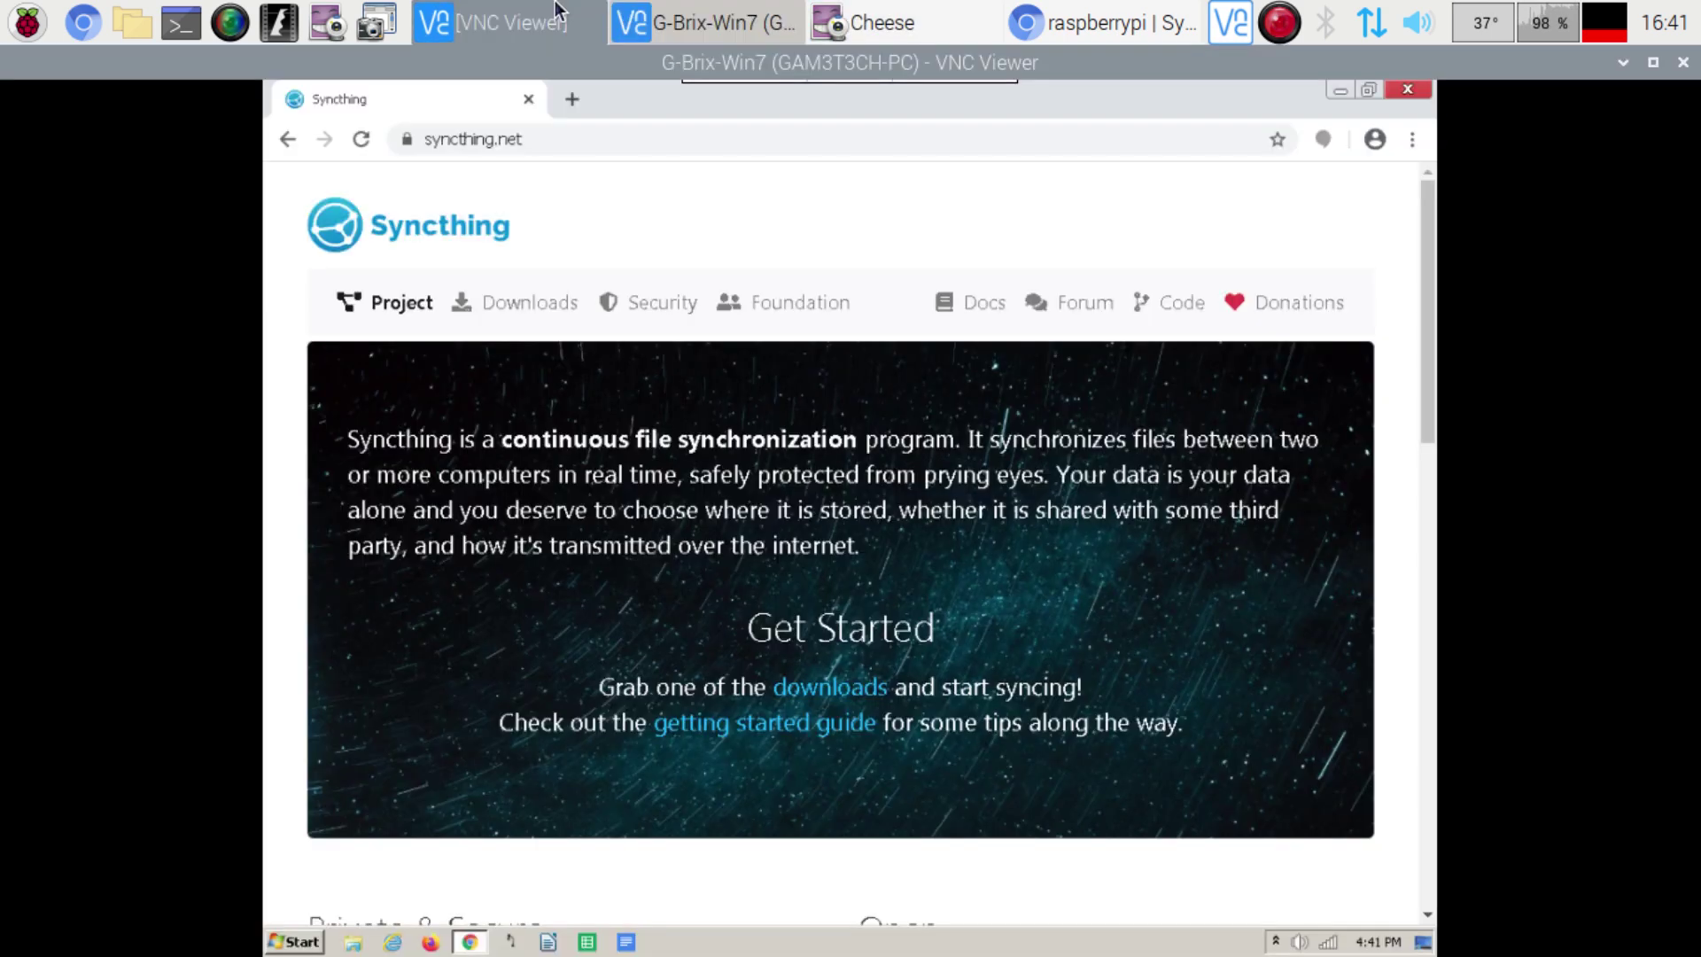
click(505, 306)
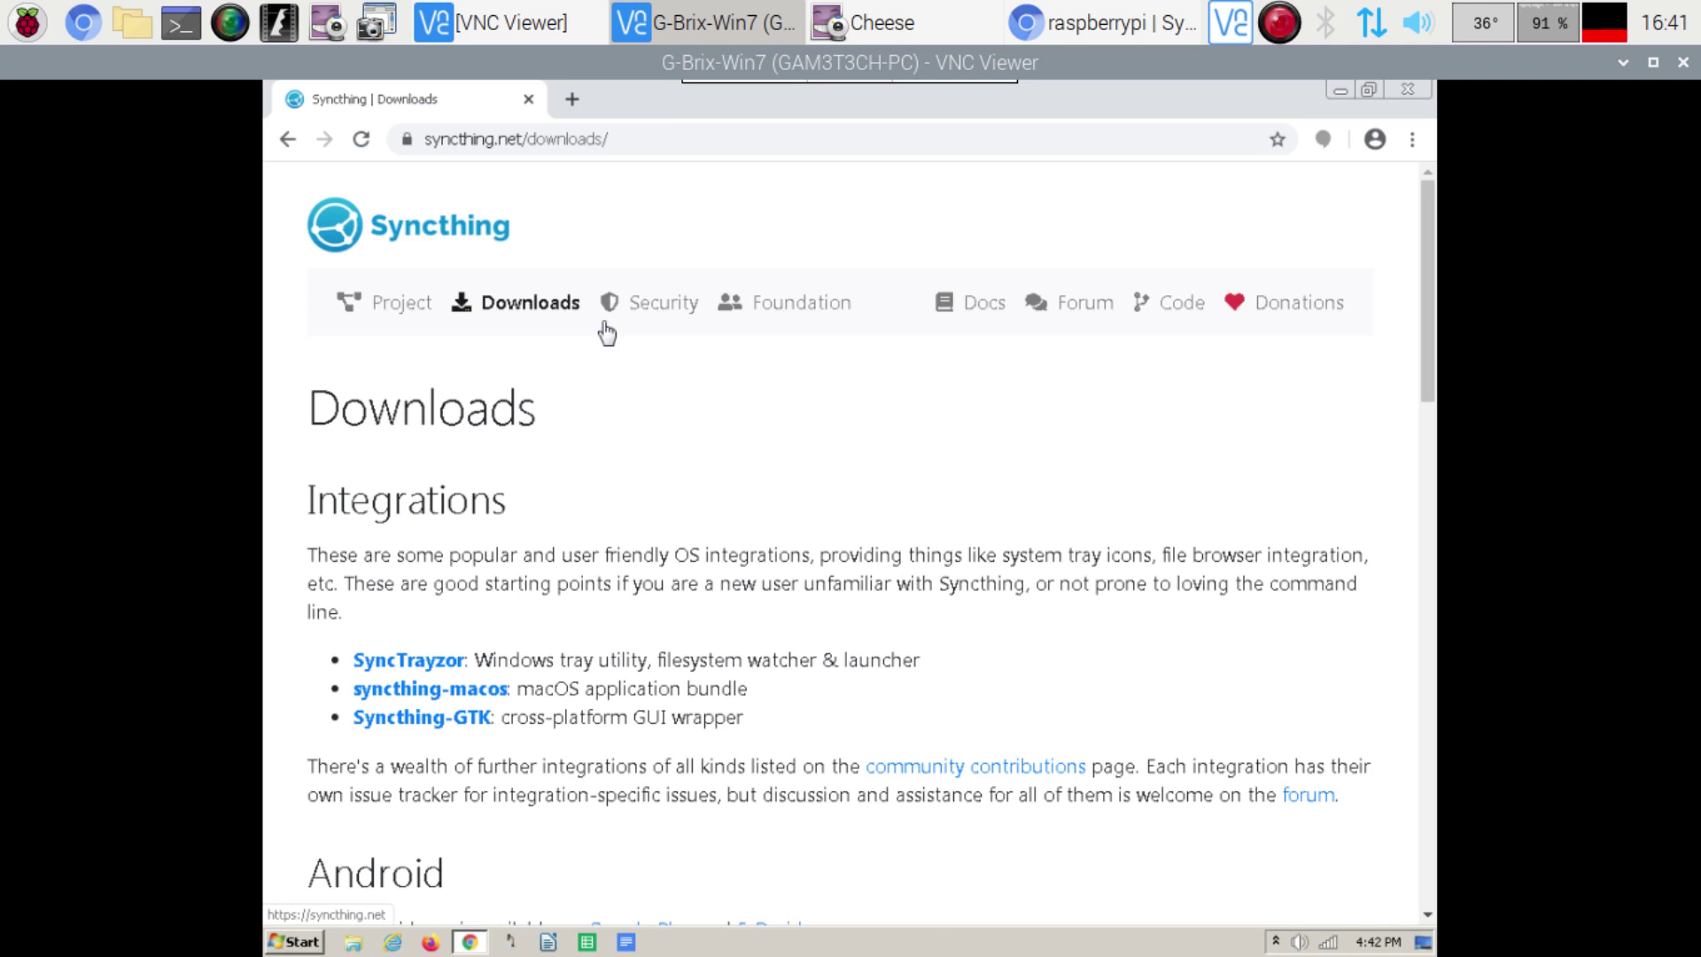
scroll(747, 447, down, 1)
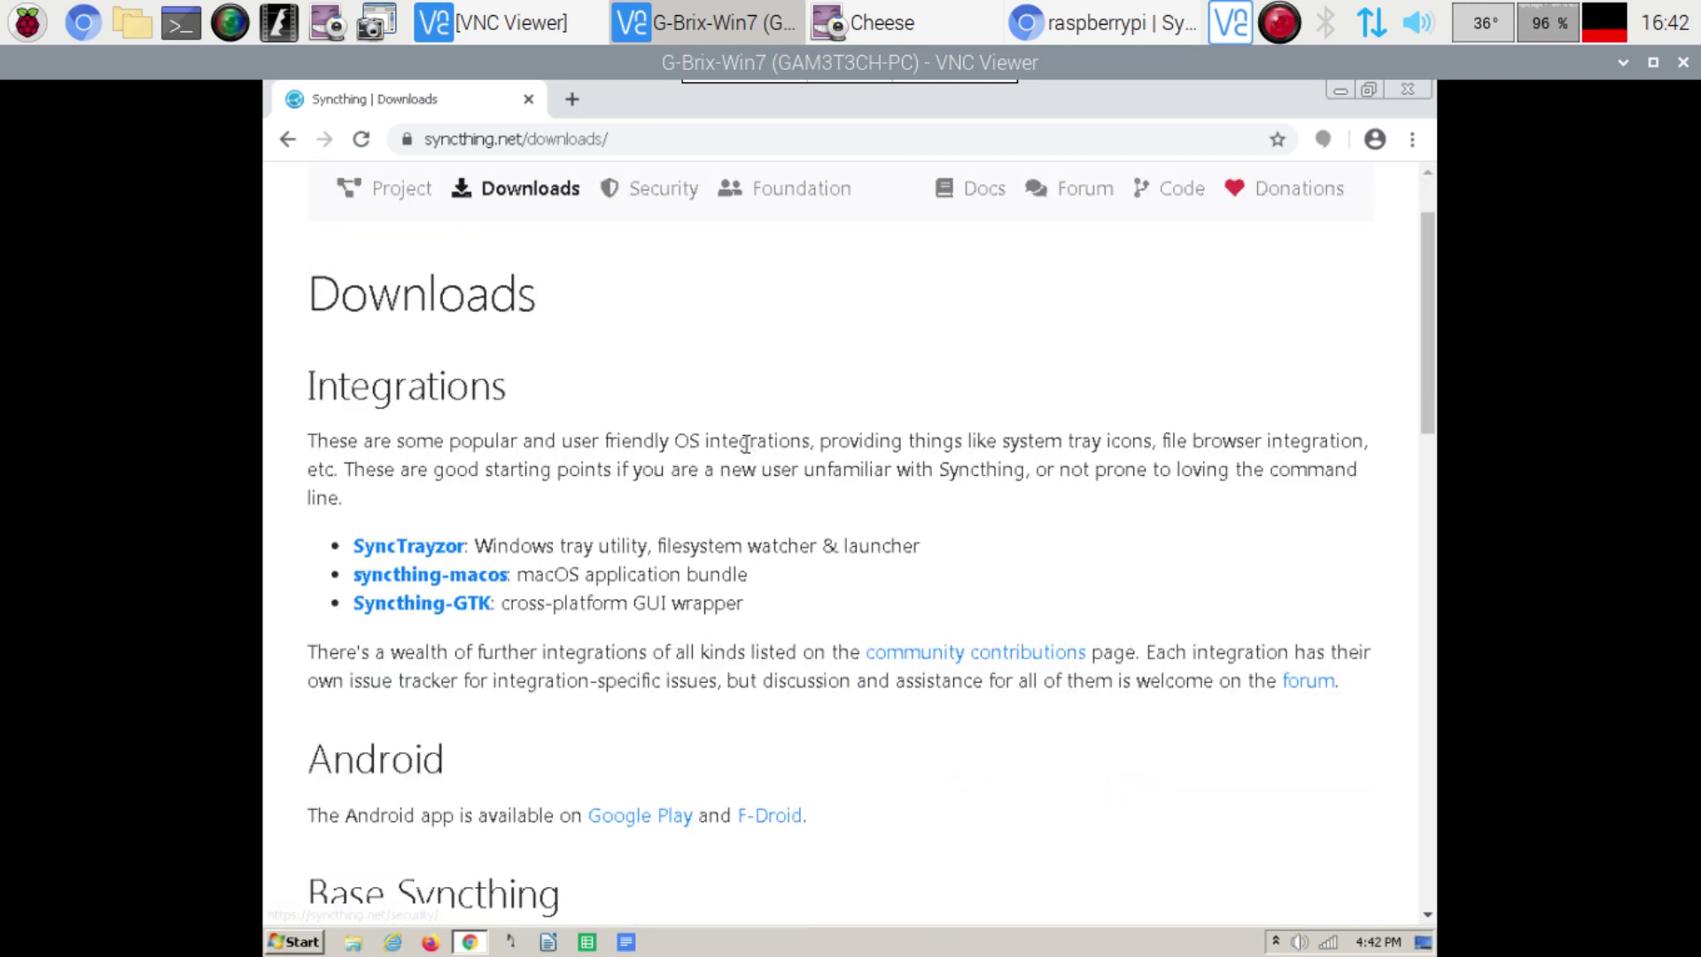
scroll(747, 445, down, 9)
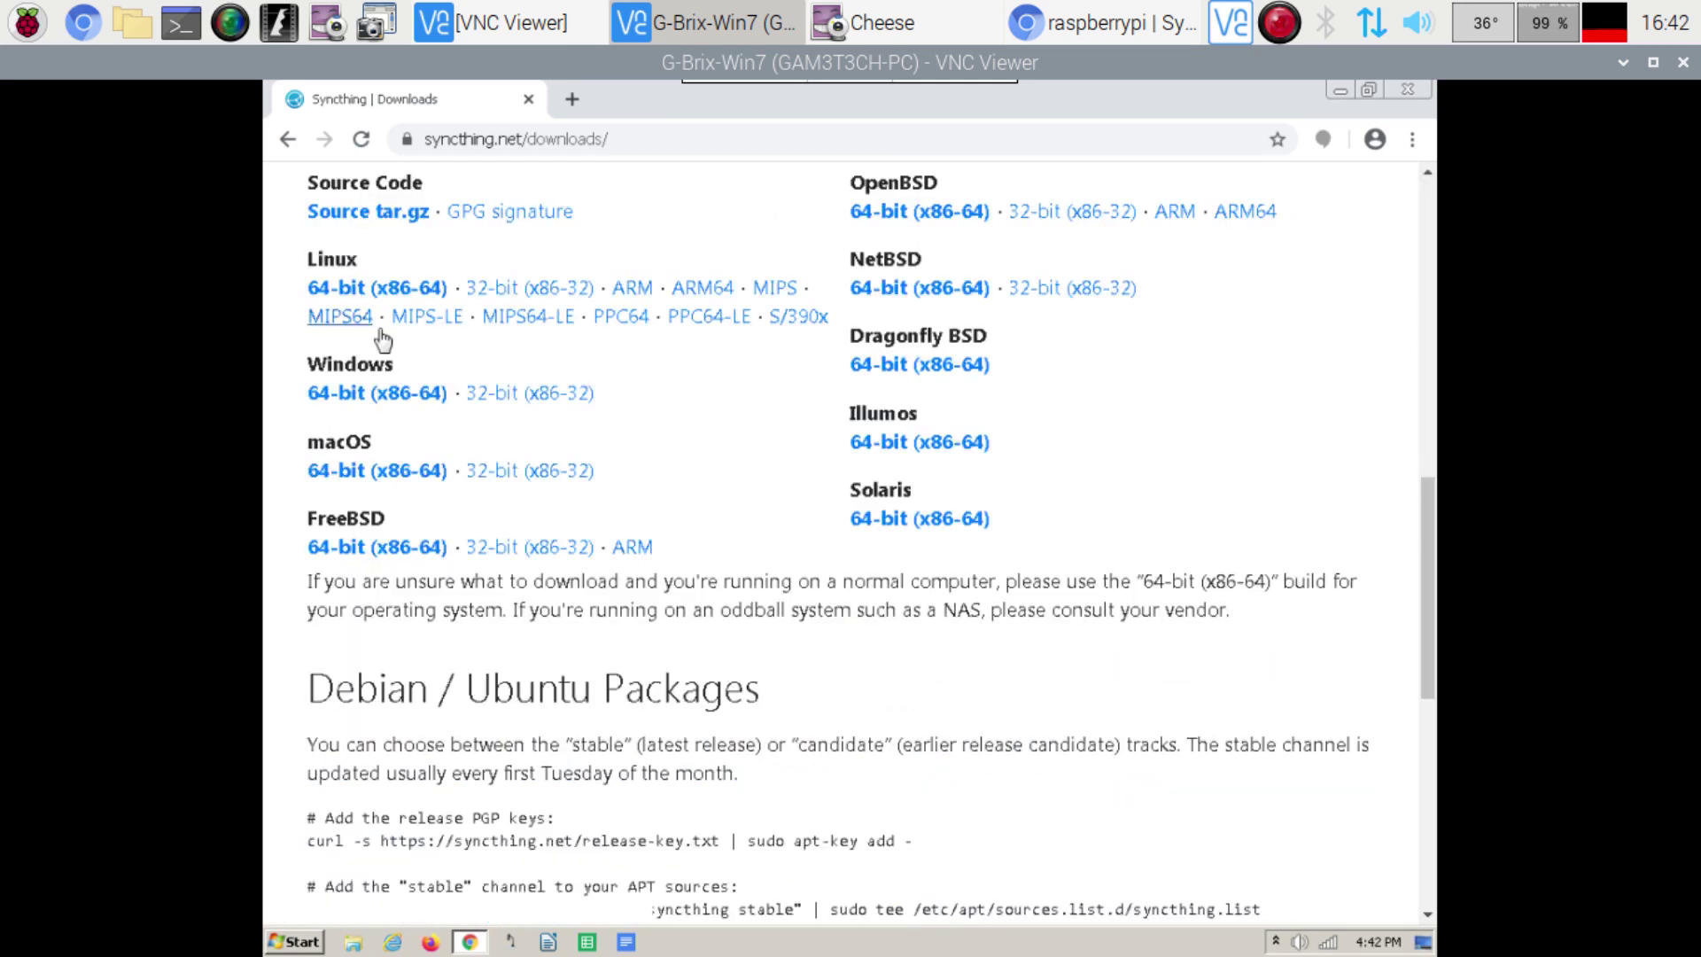
click(407, 398)
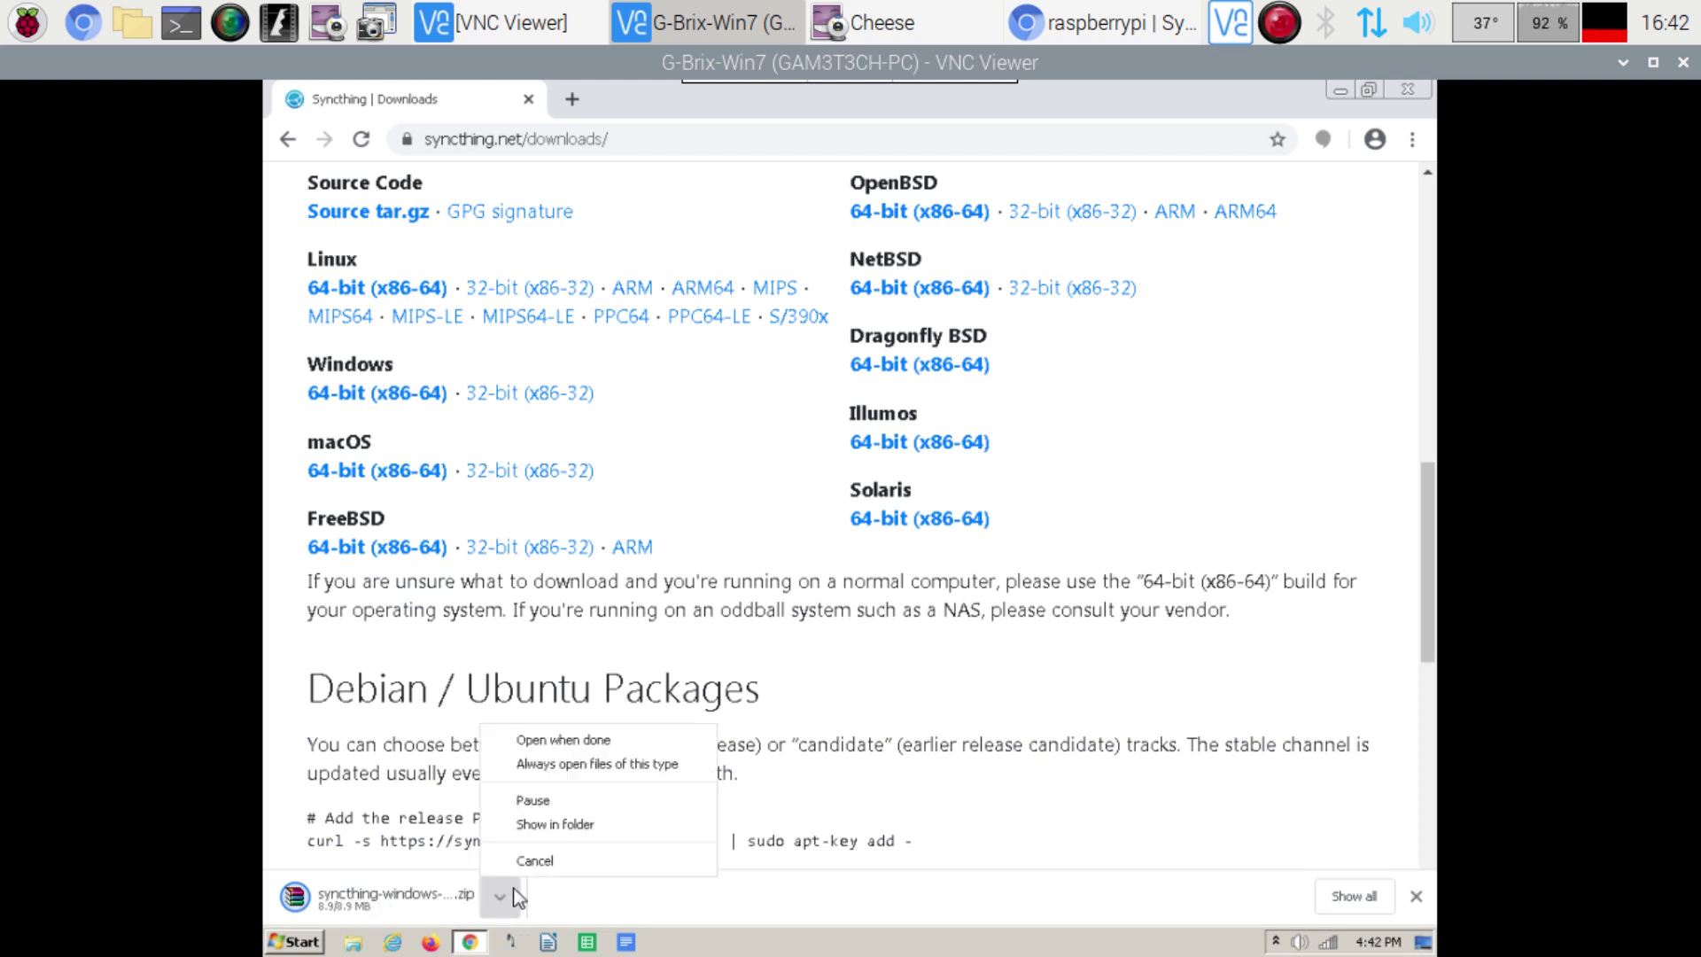
Step: Extract the downloaded Syncthing zip to syncthing-windows-amd64-v1.3.3 in Downloads
click(599, 827)
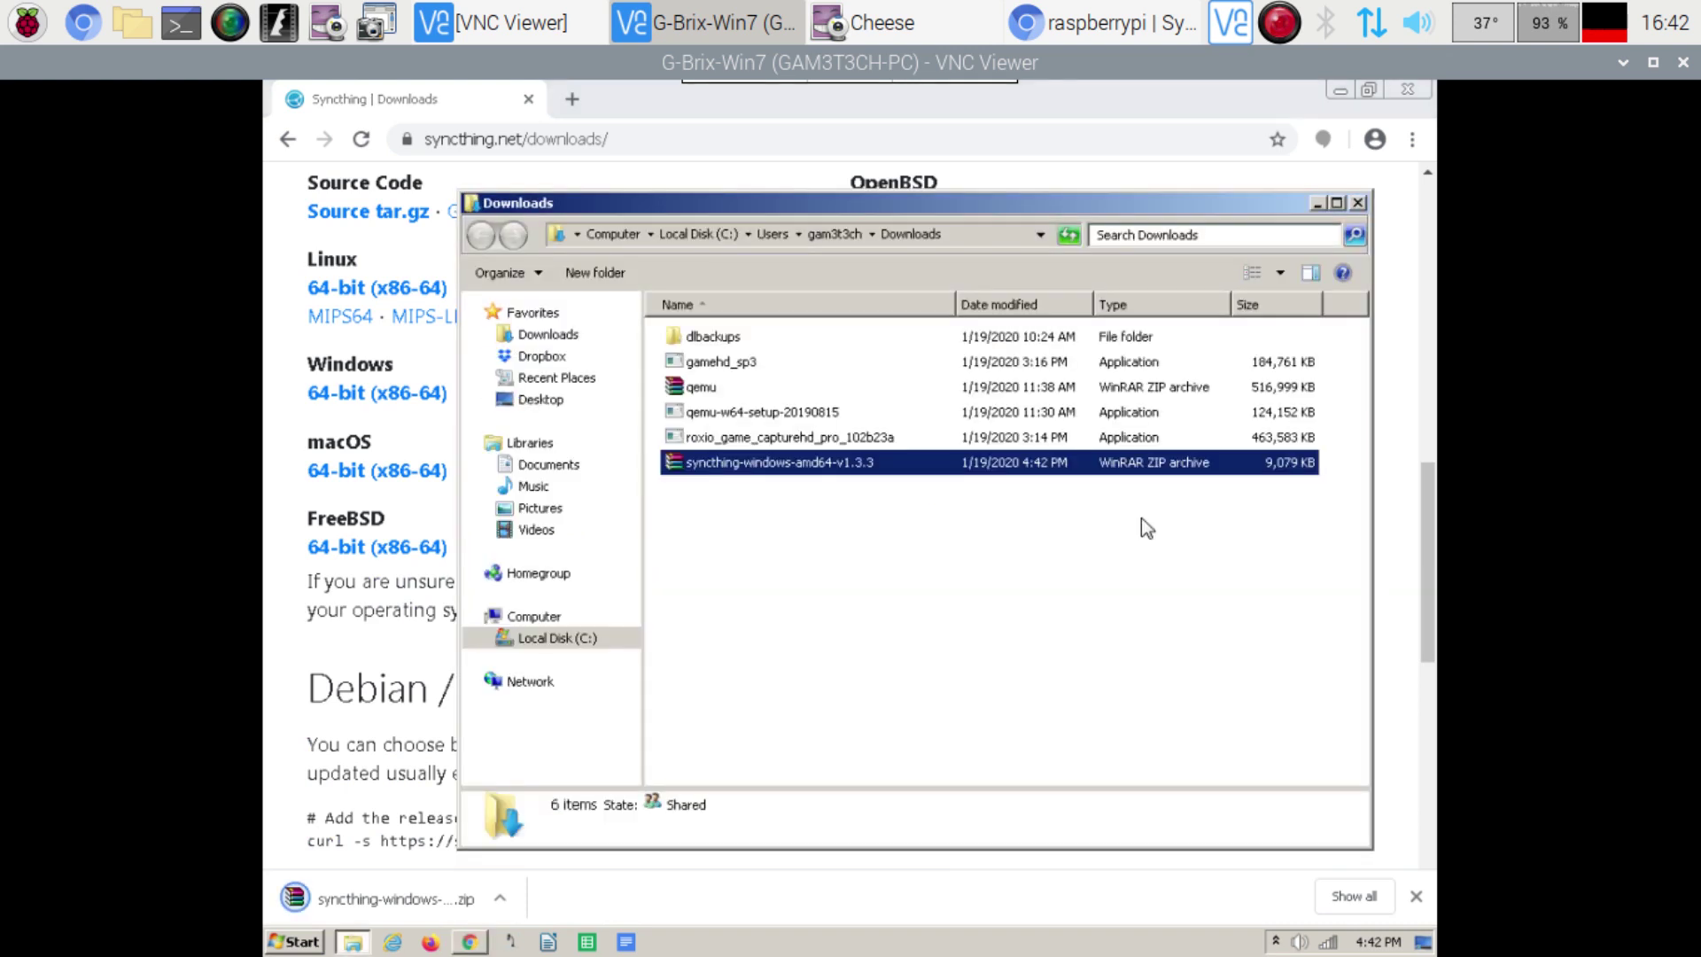
right_click(802, 476)
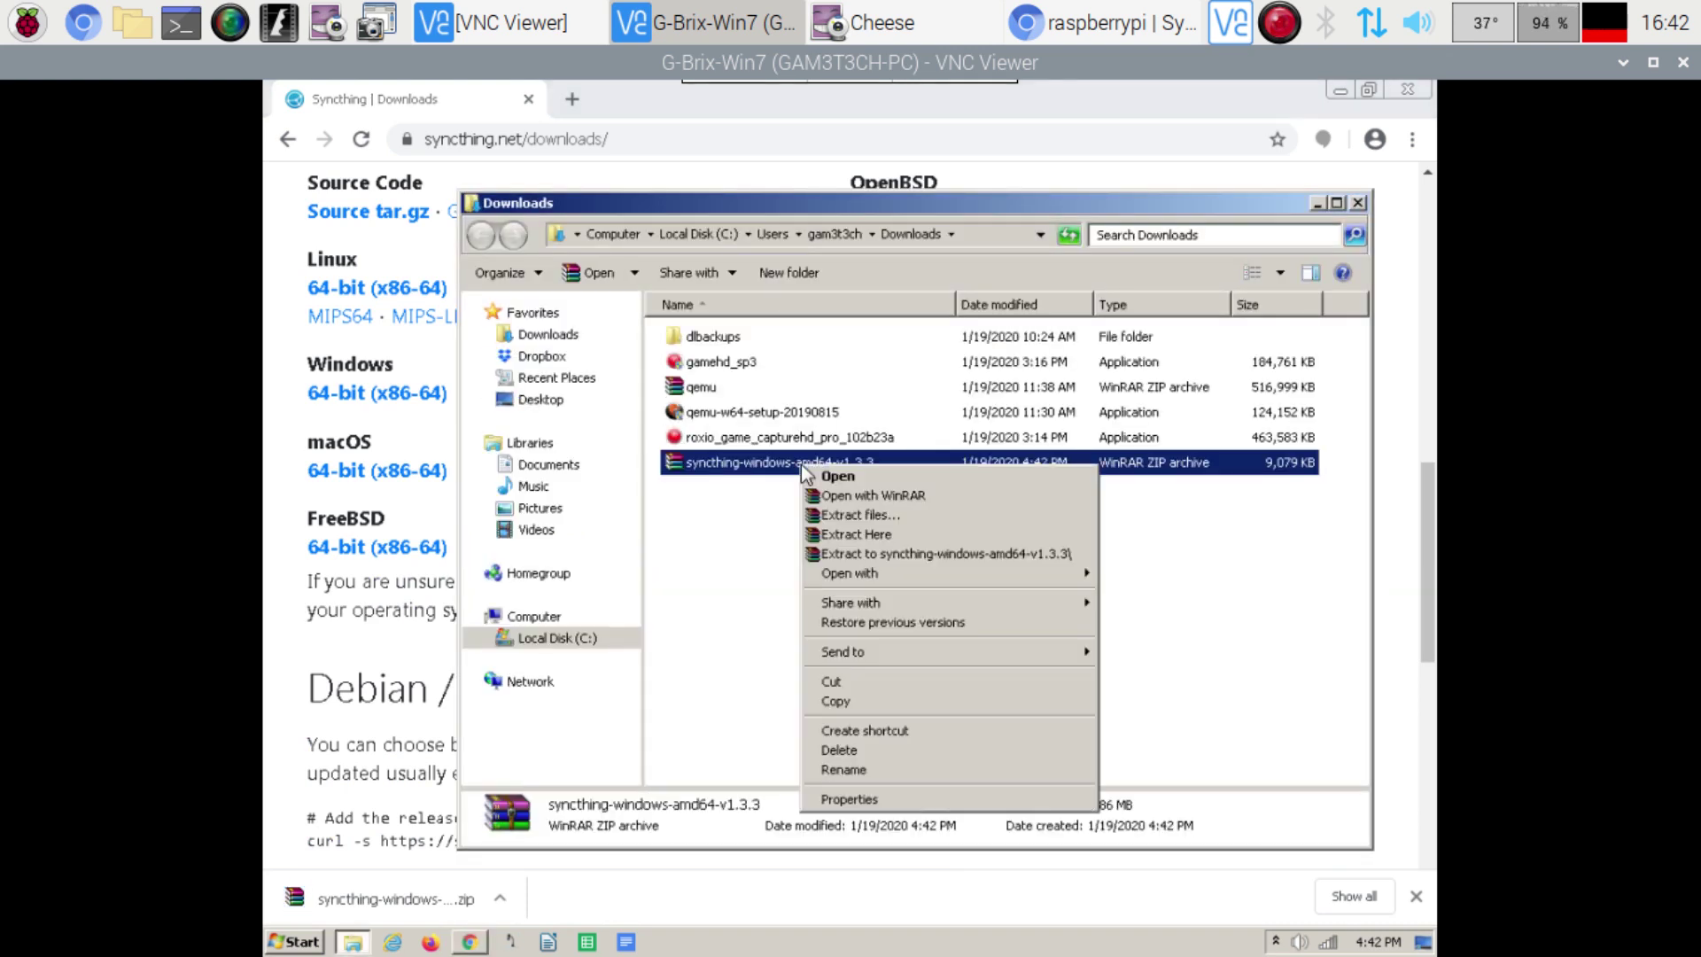
click(816, 557)
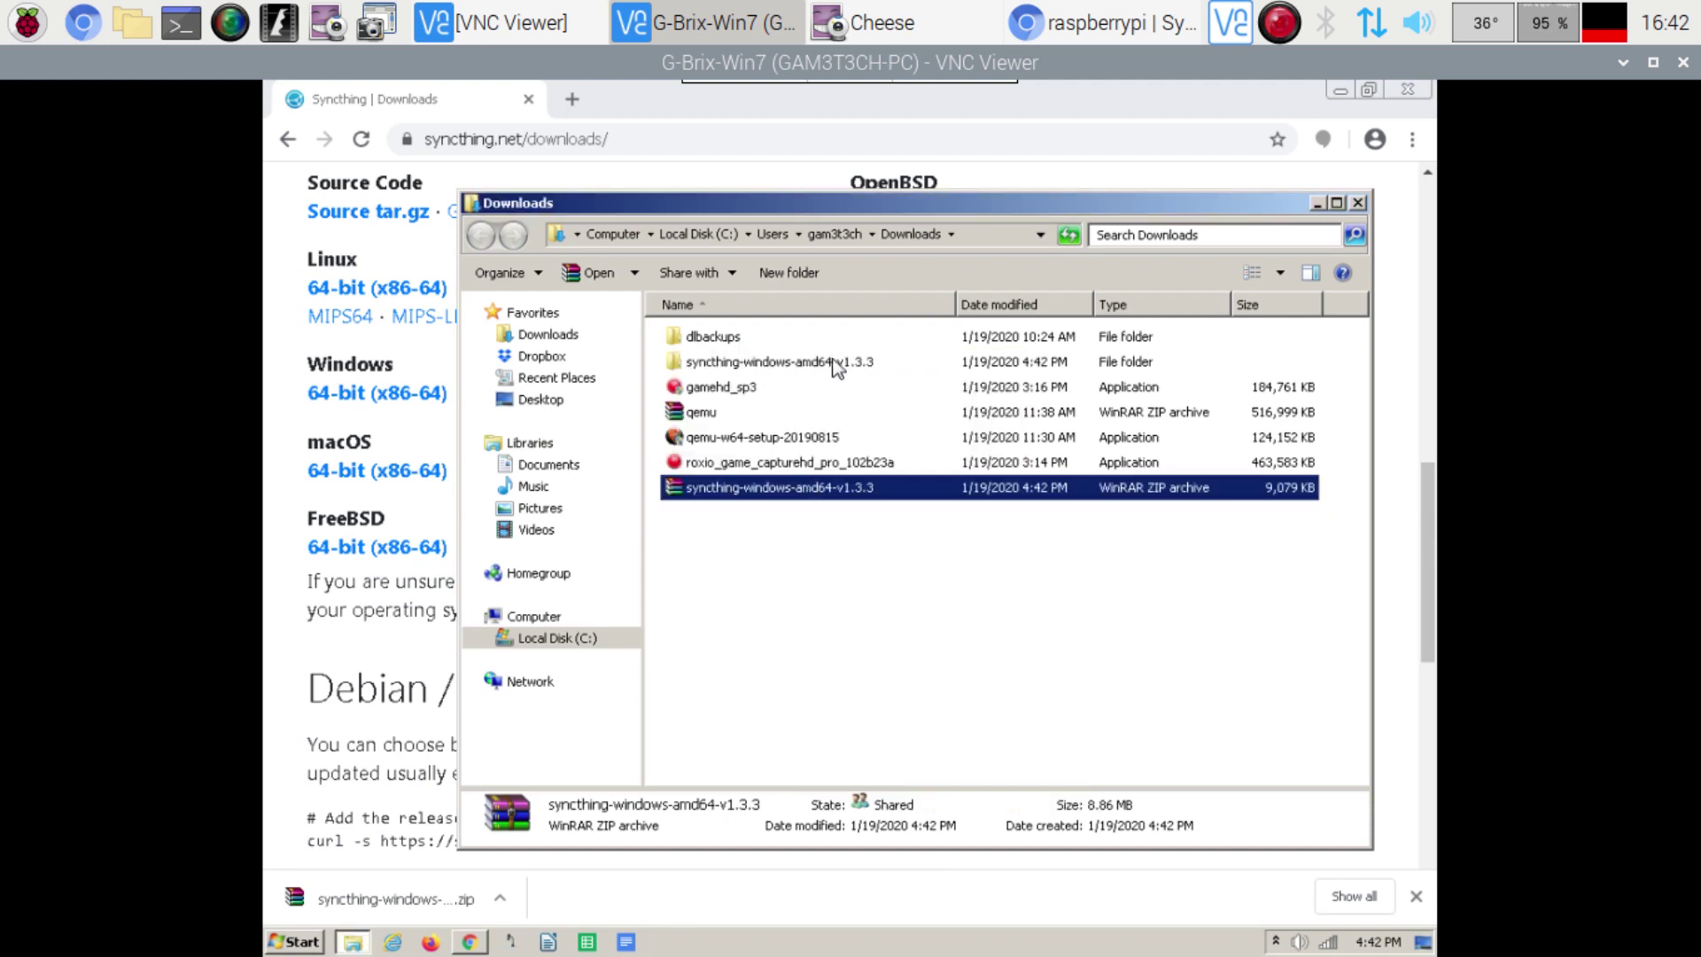
Step: Cut the inner syncthing-windows-amd64-v1.3.3 folder for moving and minimize Explorer
double_click(835, 363)
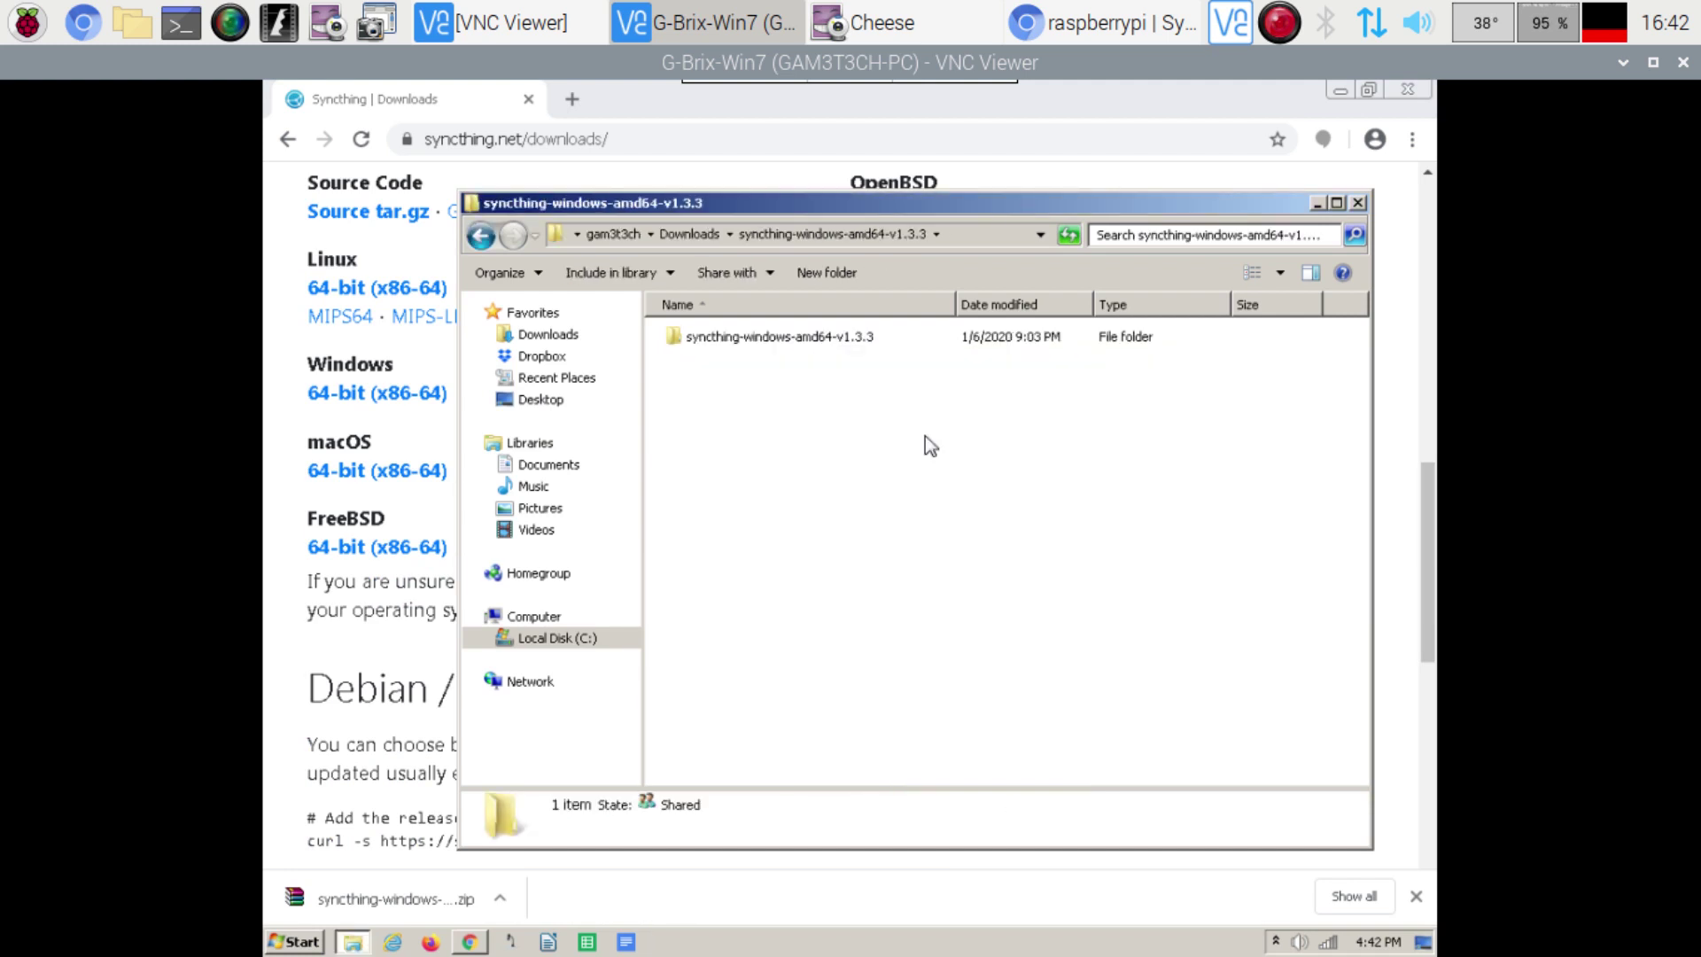
double_click(778, 341)
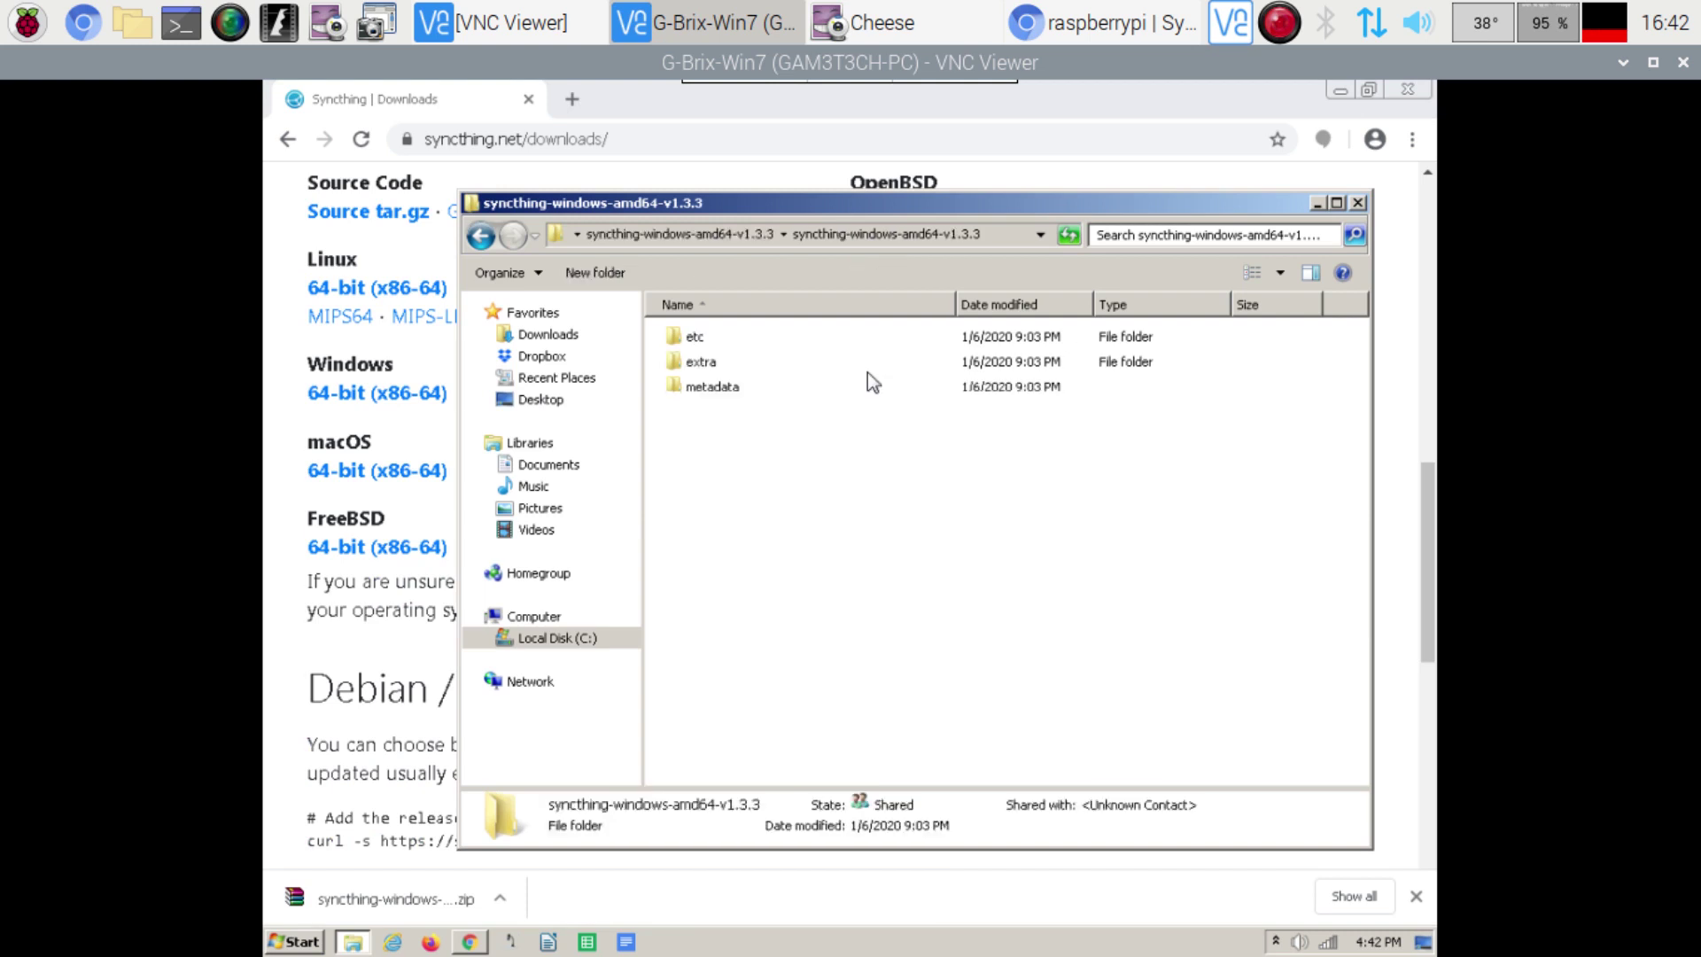
click(481, 238)
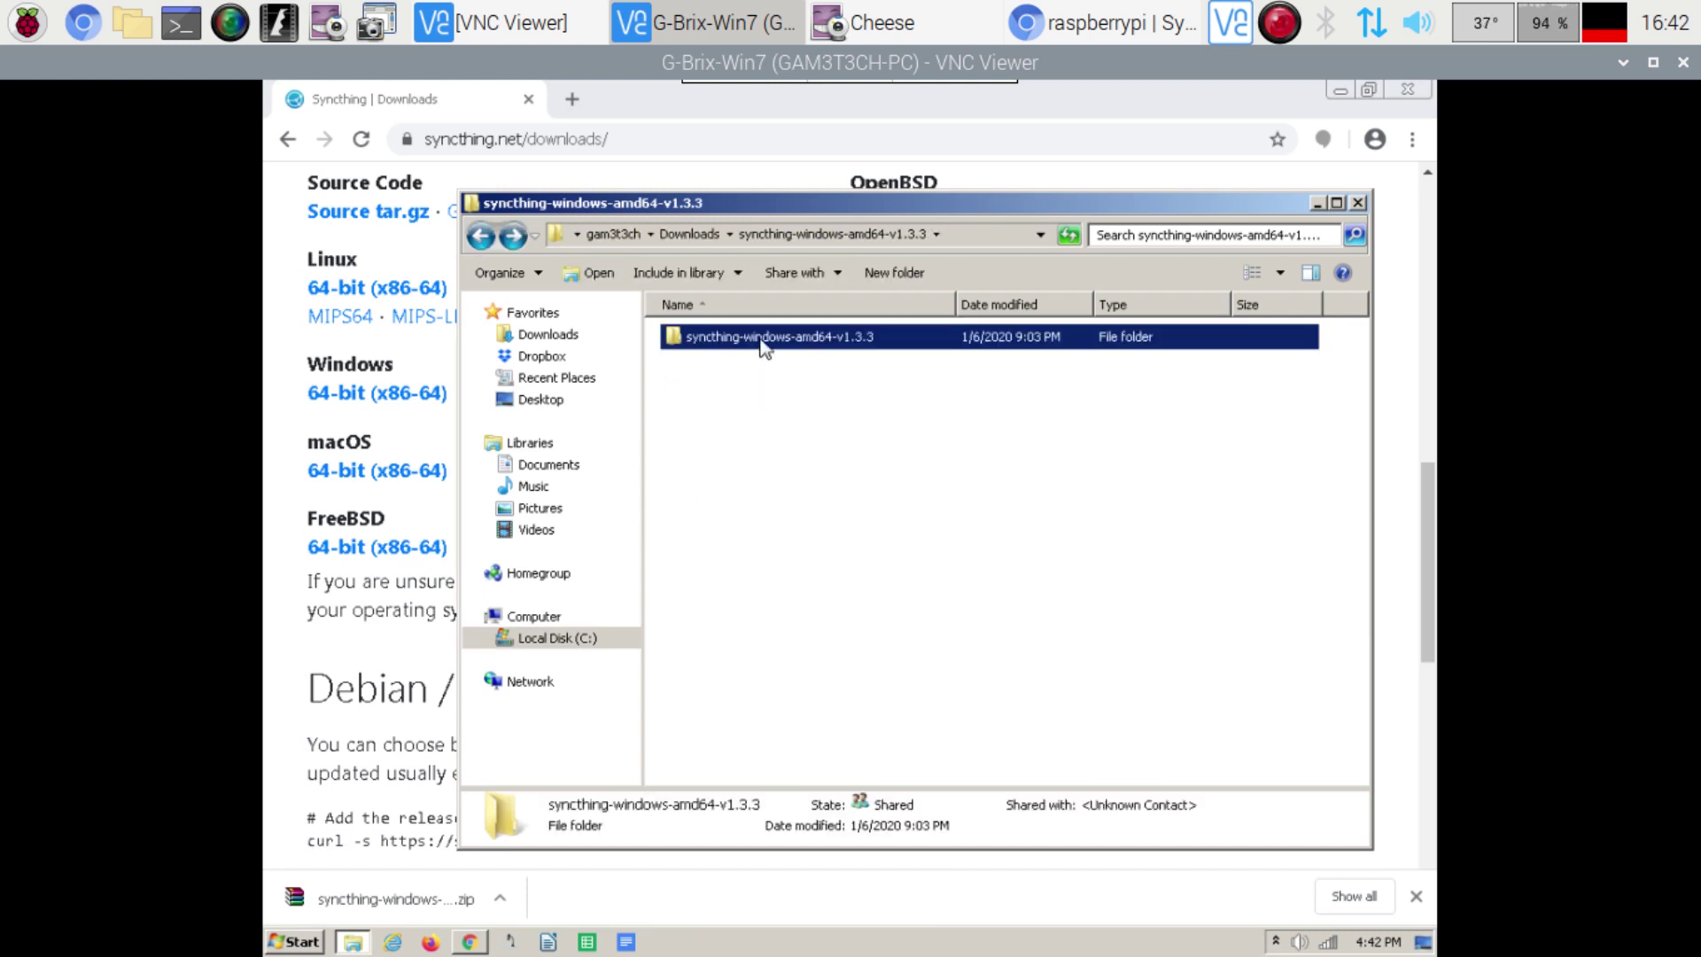
right_click(760, 341)
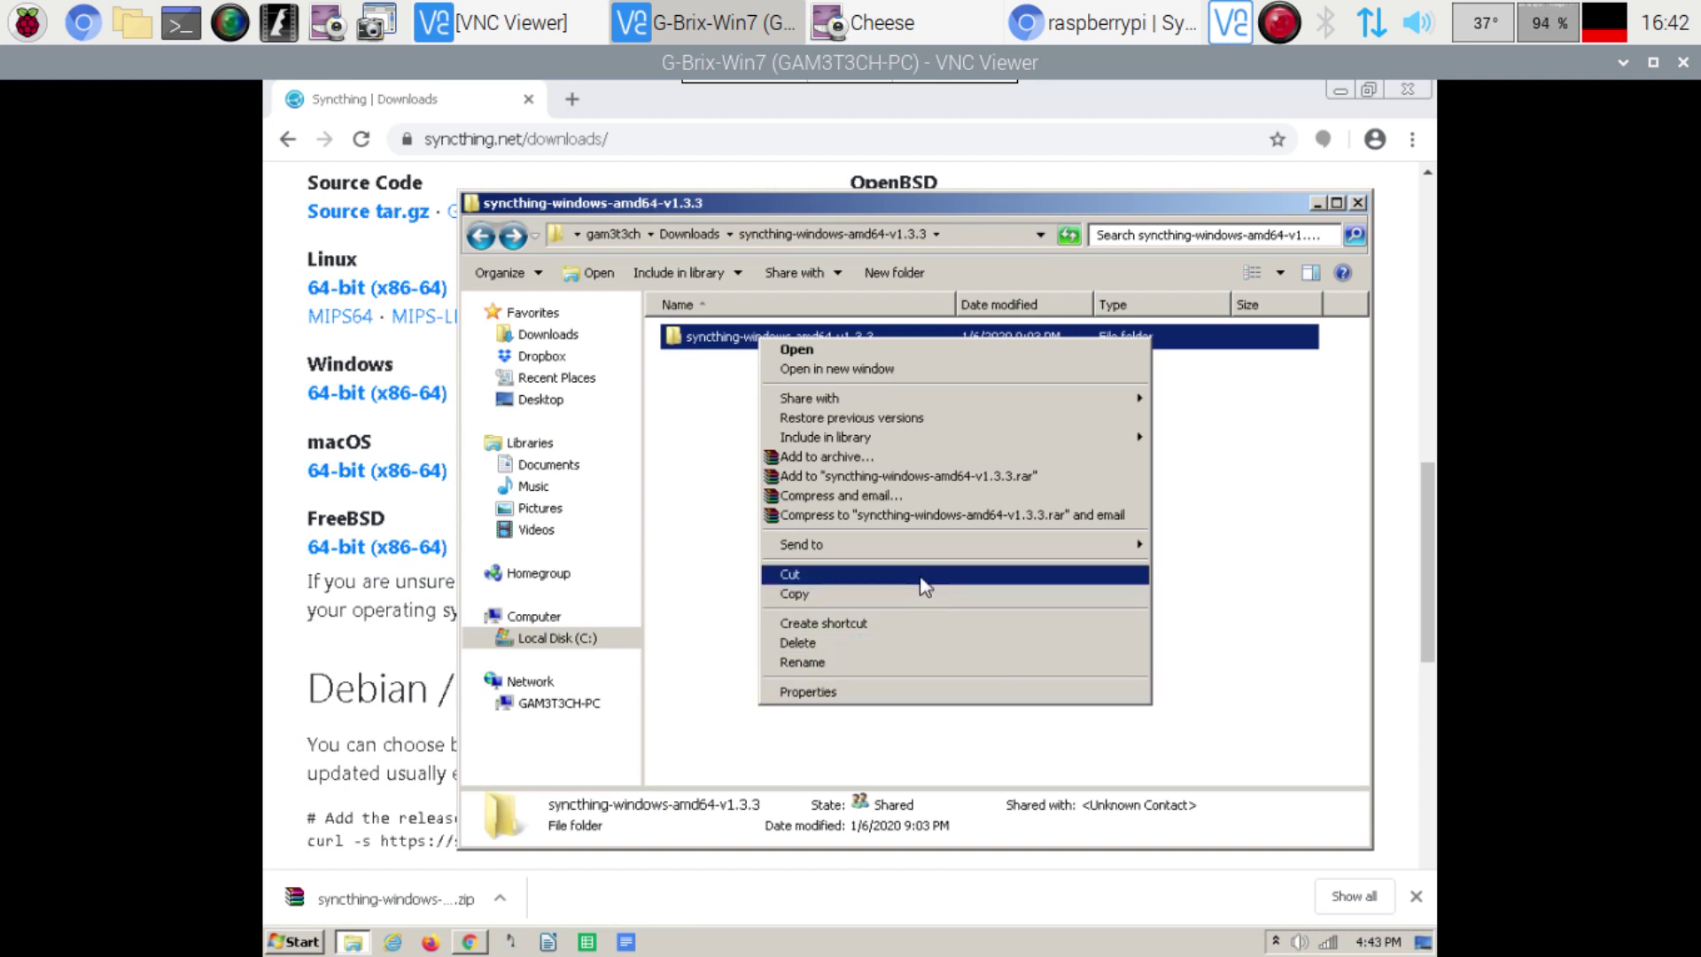
click(921, 578)
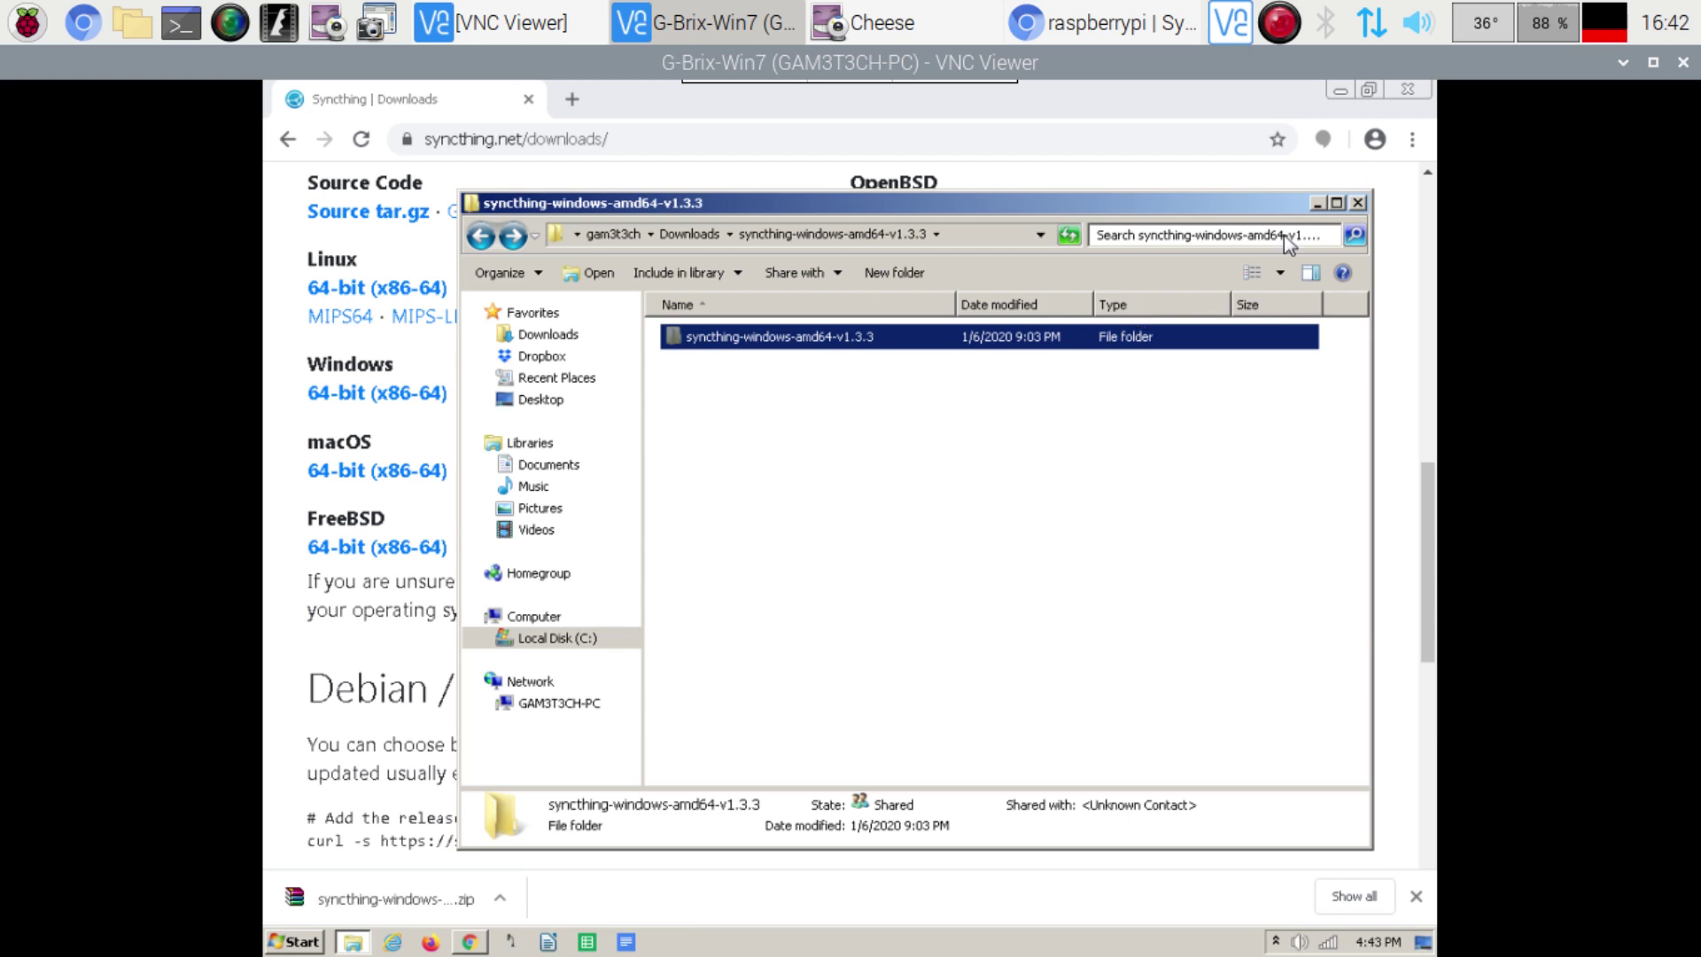
click(1317, 203)
Step: Paste the Syncthing folder onto the Windows desktop
click(1347, 88)
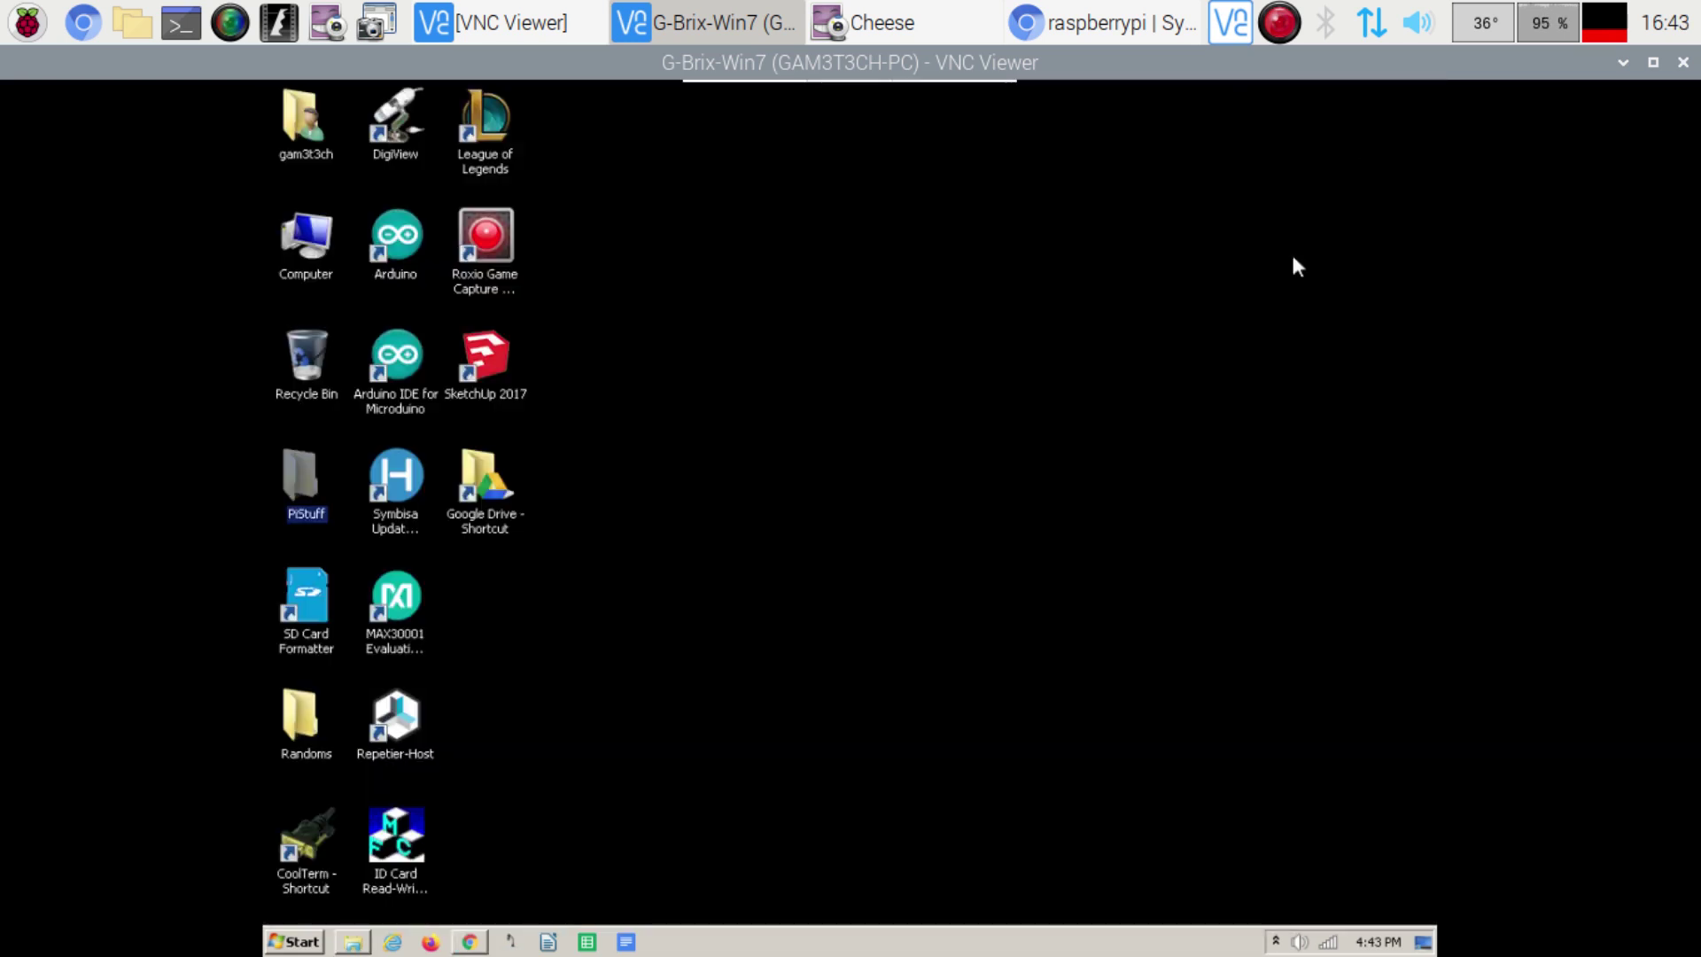
right_click(1294, 259)
click(1328, 335)
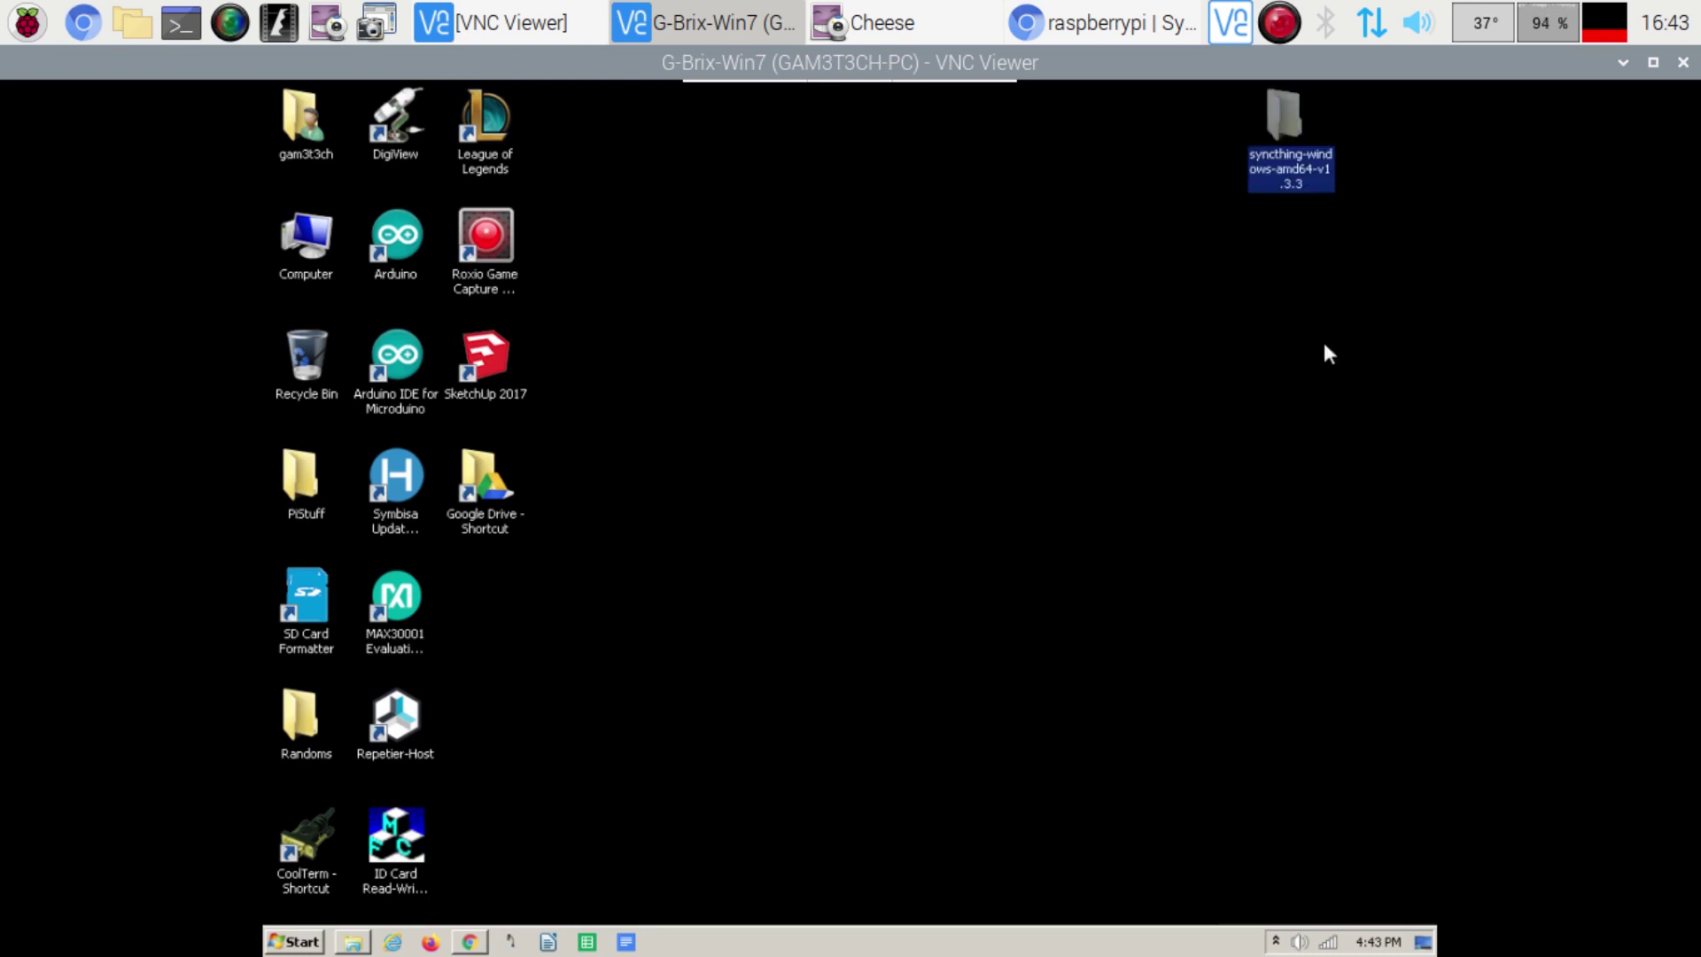
Step: Create a desktop shortcut to the syncthing application using Send to > Desktop
double_click(1283, 119)
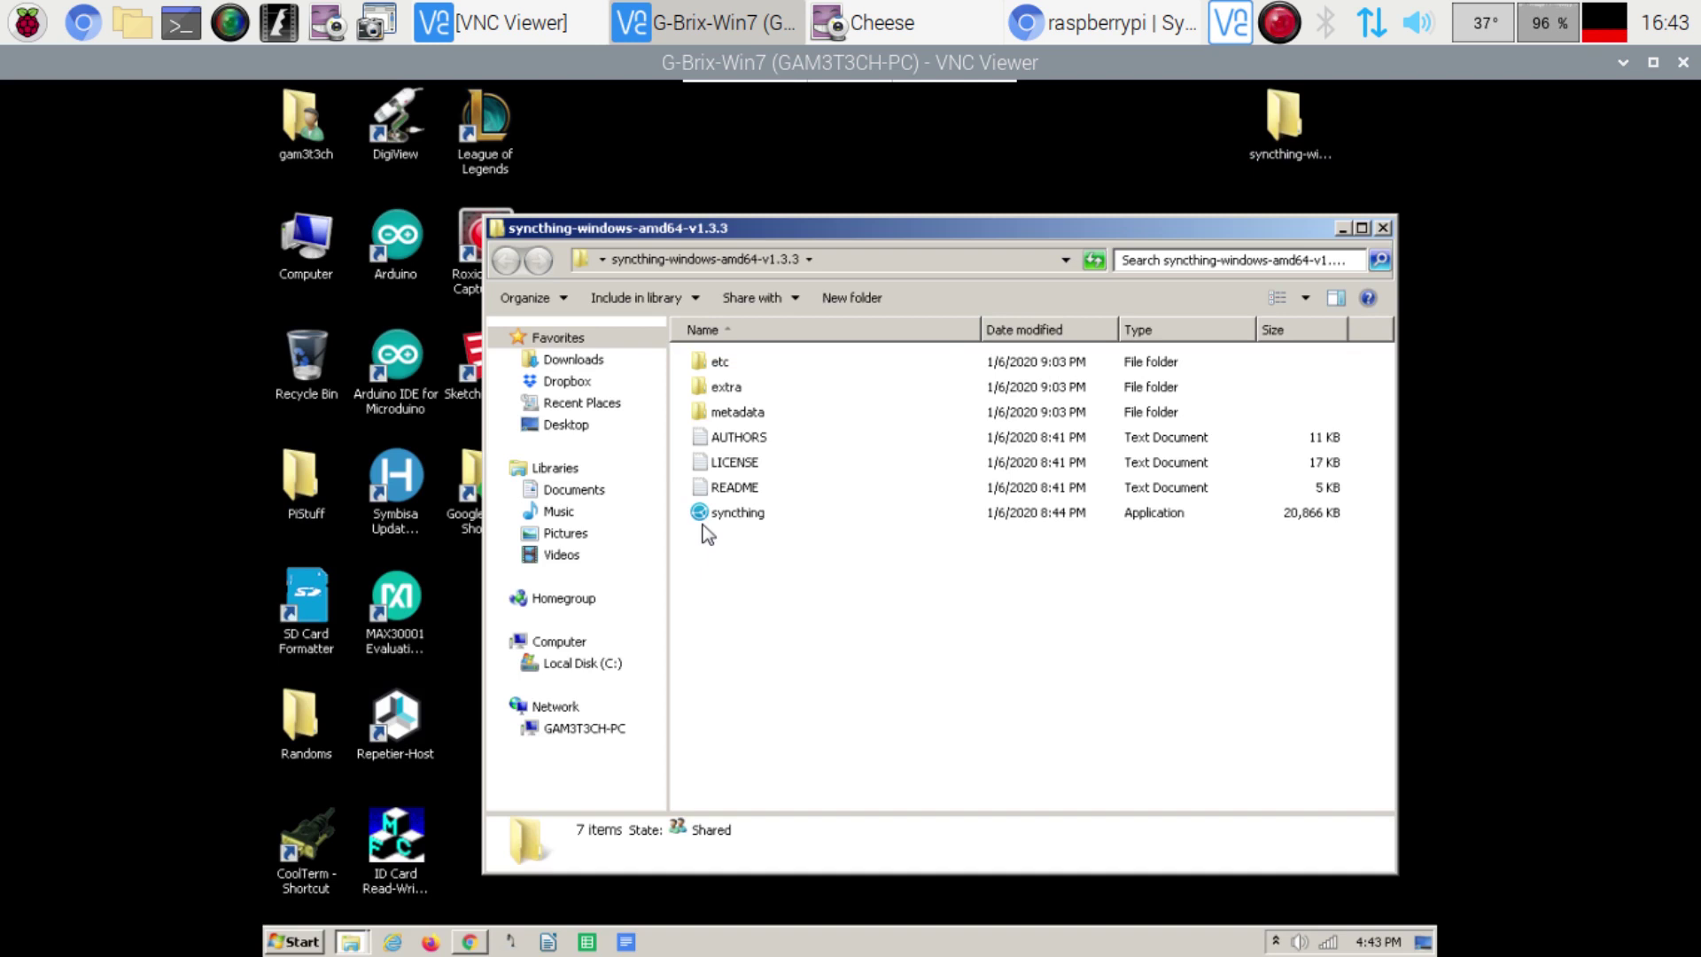
right_click(735, 515)
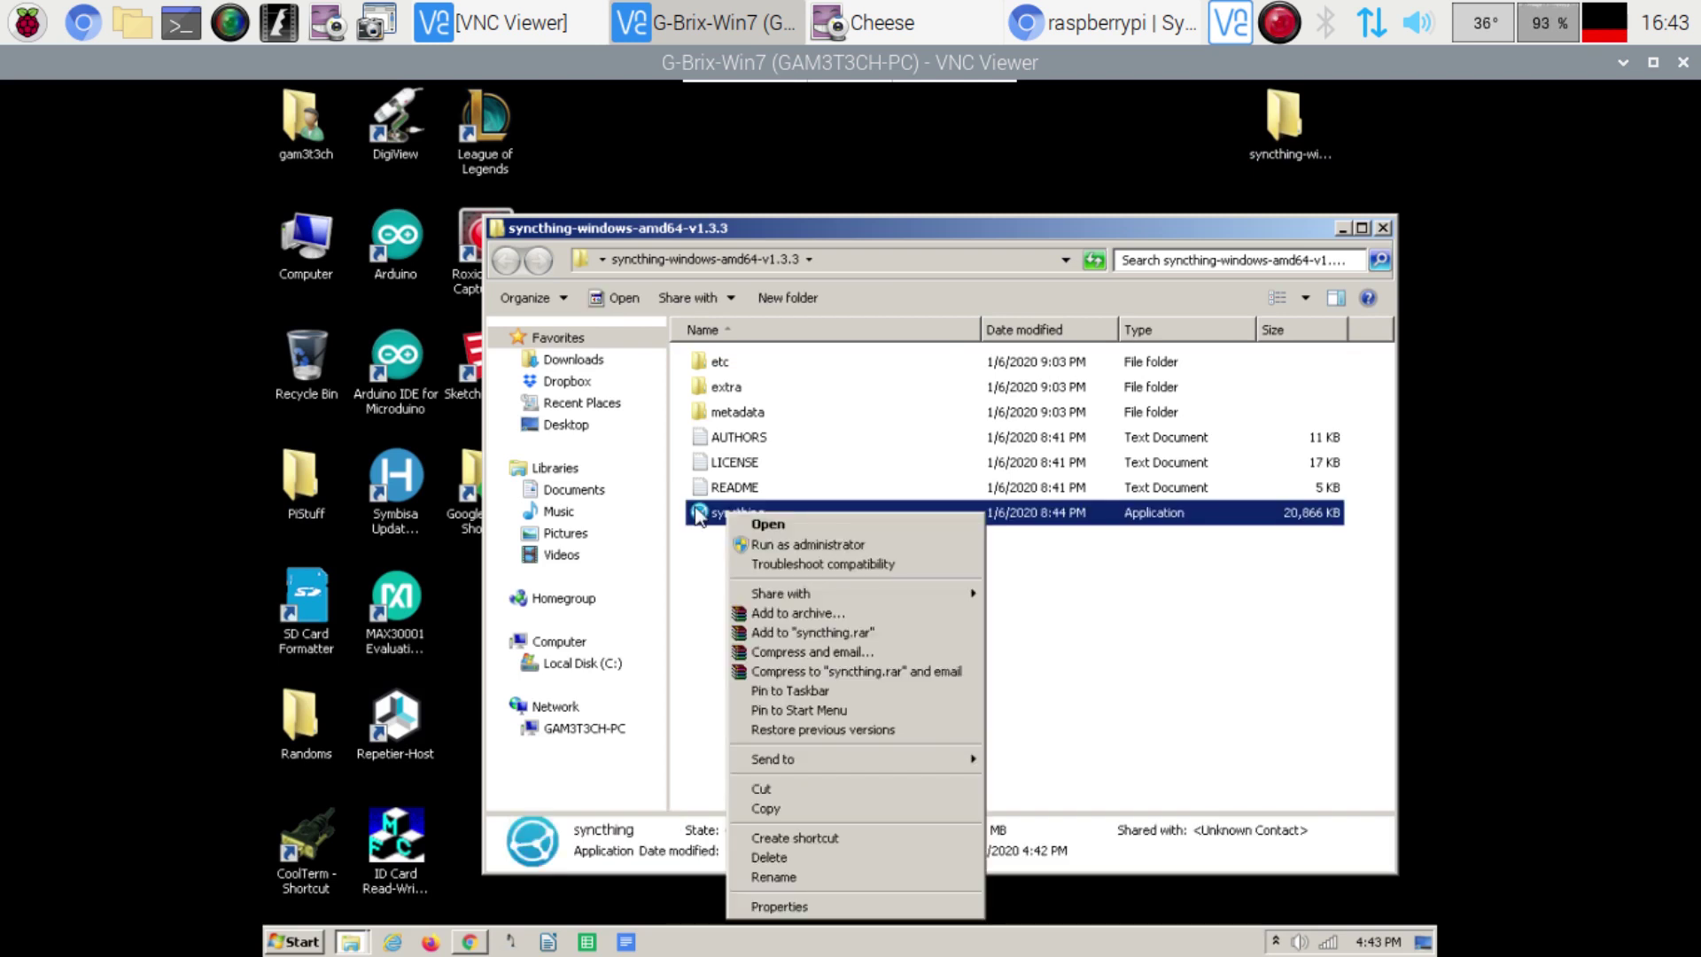
mouse_move(884, 764)
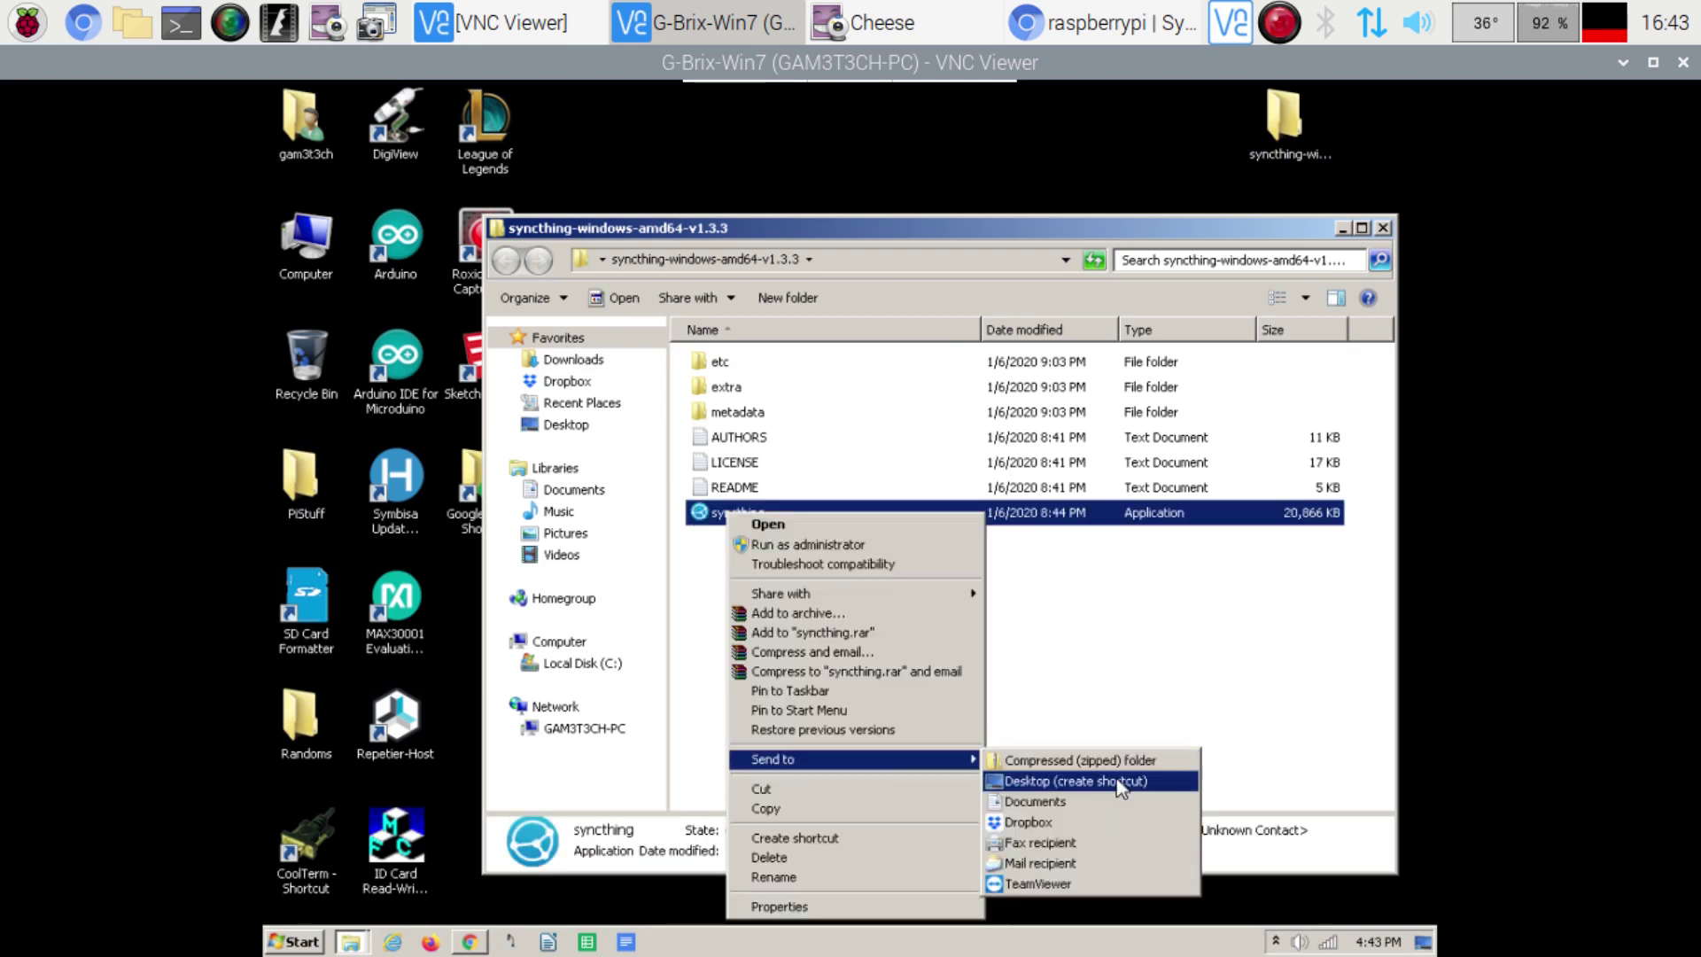
click(1118, 779)
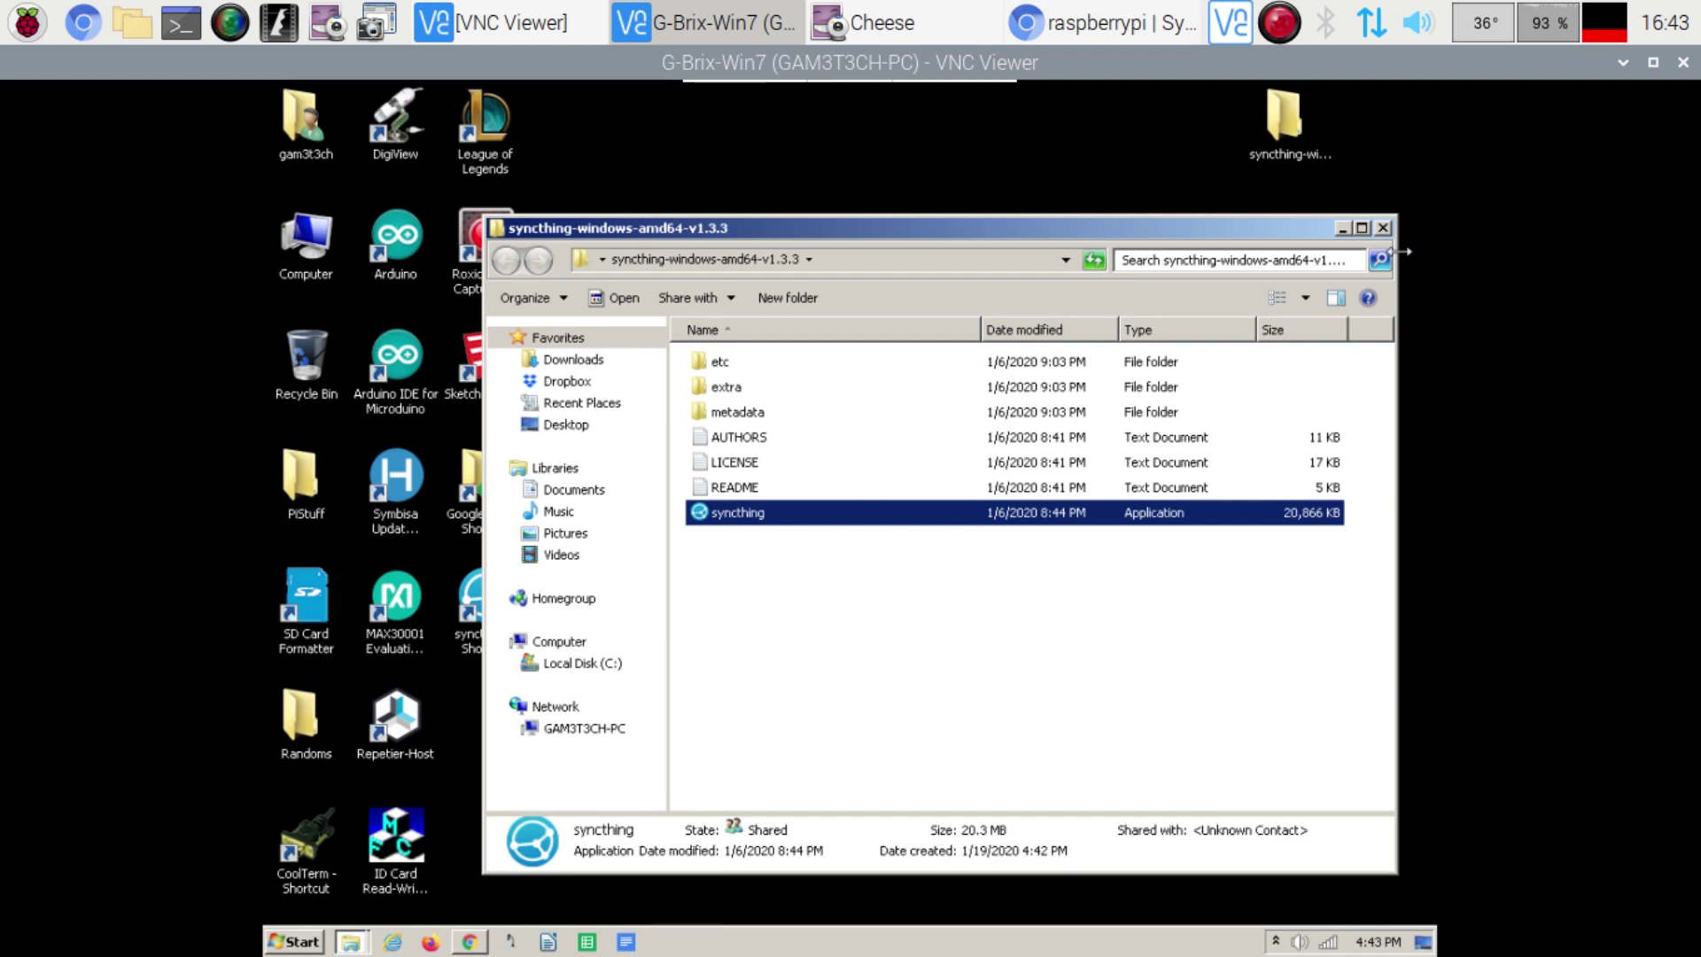
click(1382, 227)
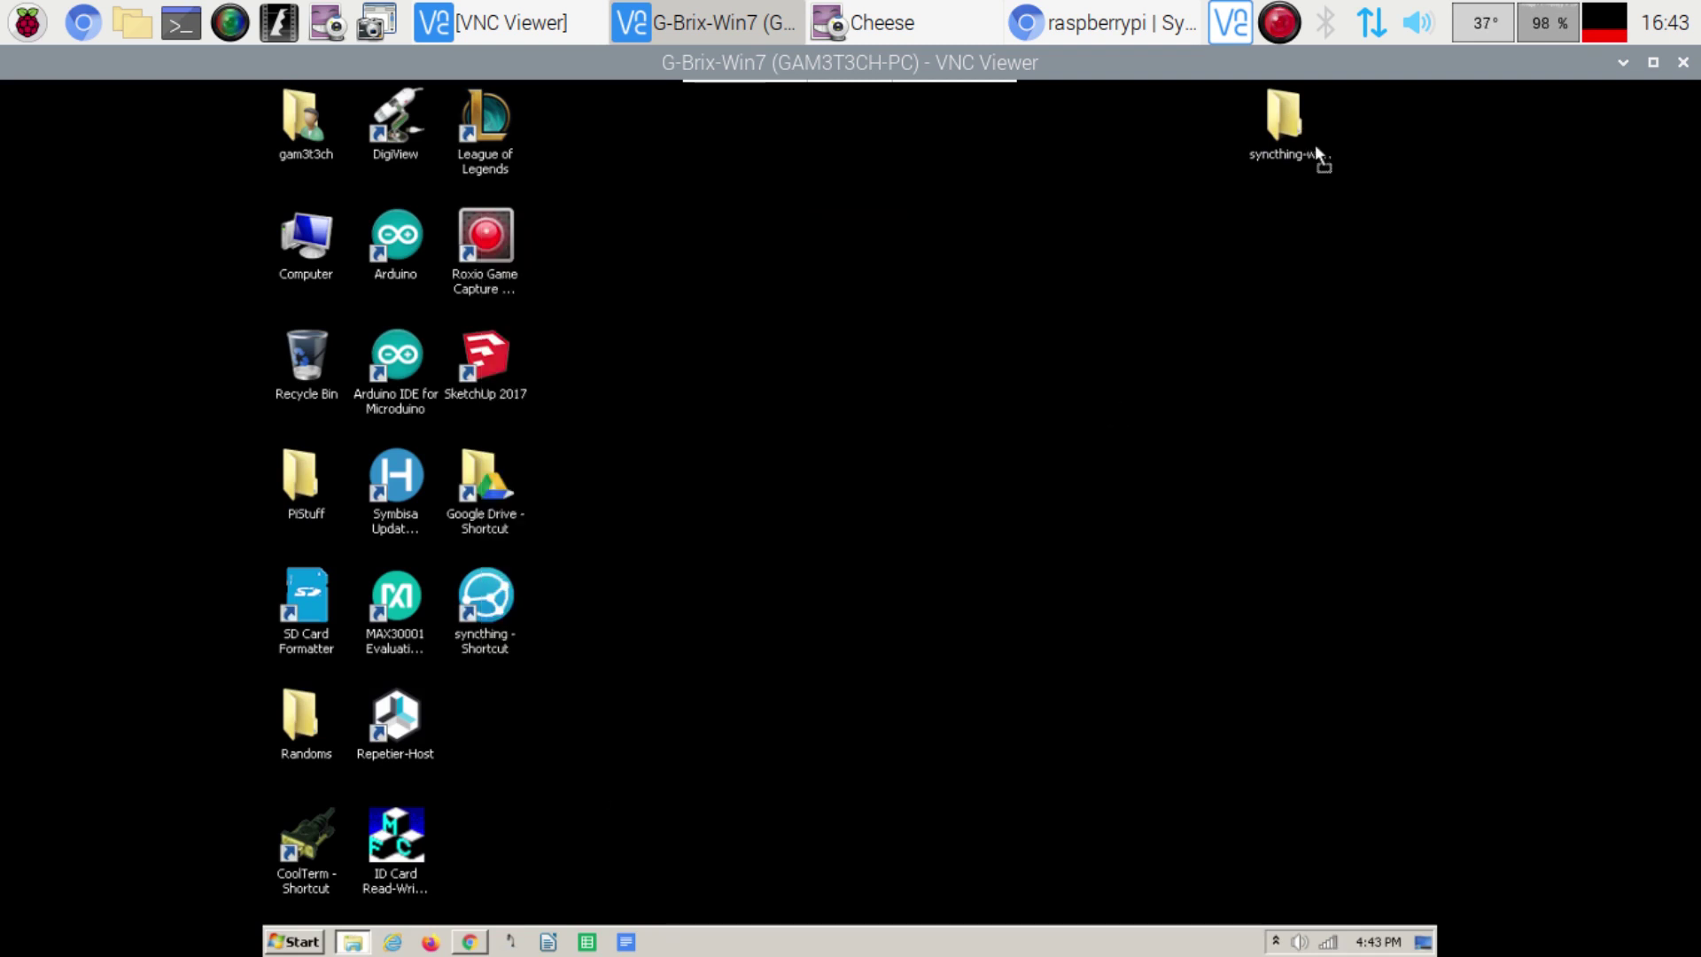
Step: Place the folder beside League of Legends and launch Syncthing from its shortcut
drag(726, 156, 585, 111)
click(898, 416)
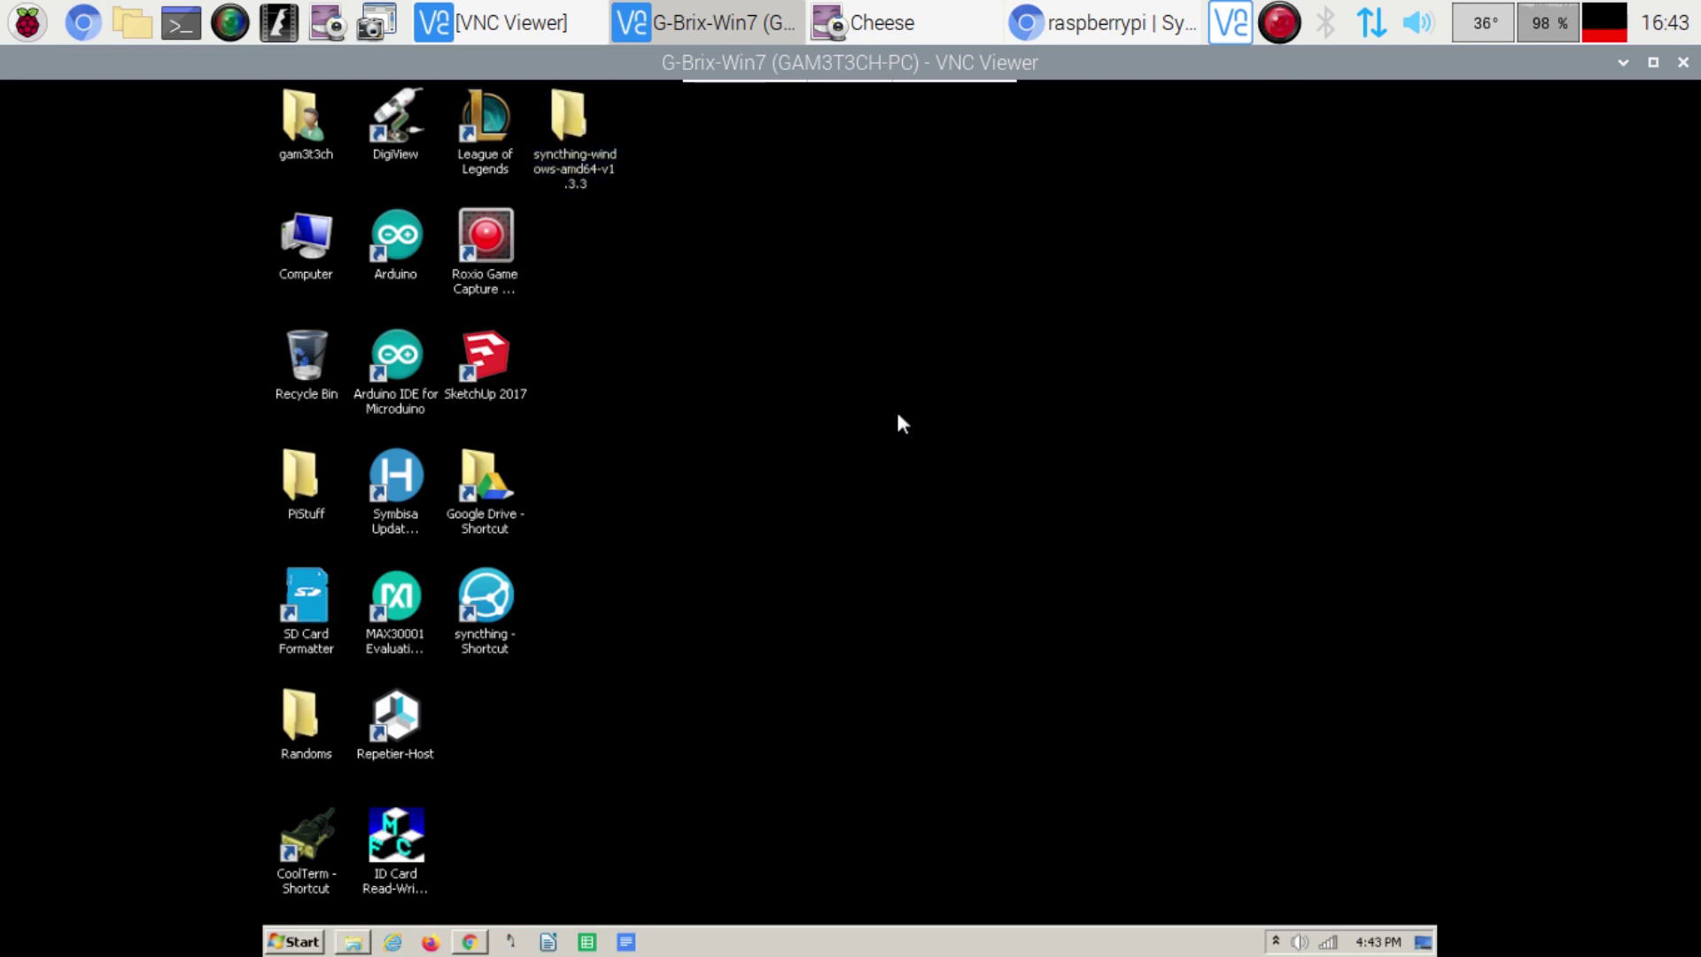
double_click(485, 598)
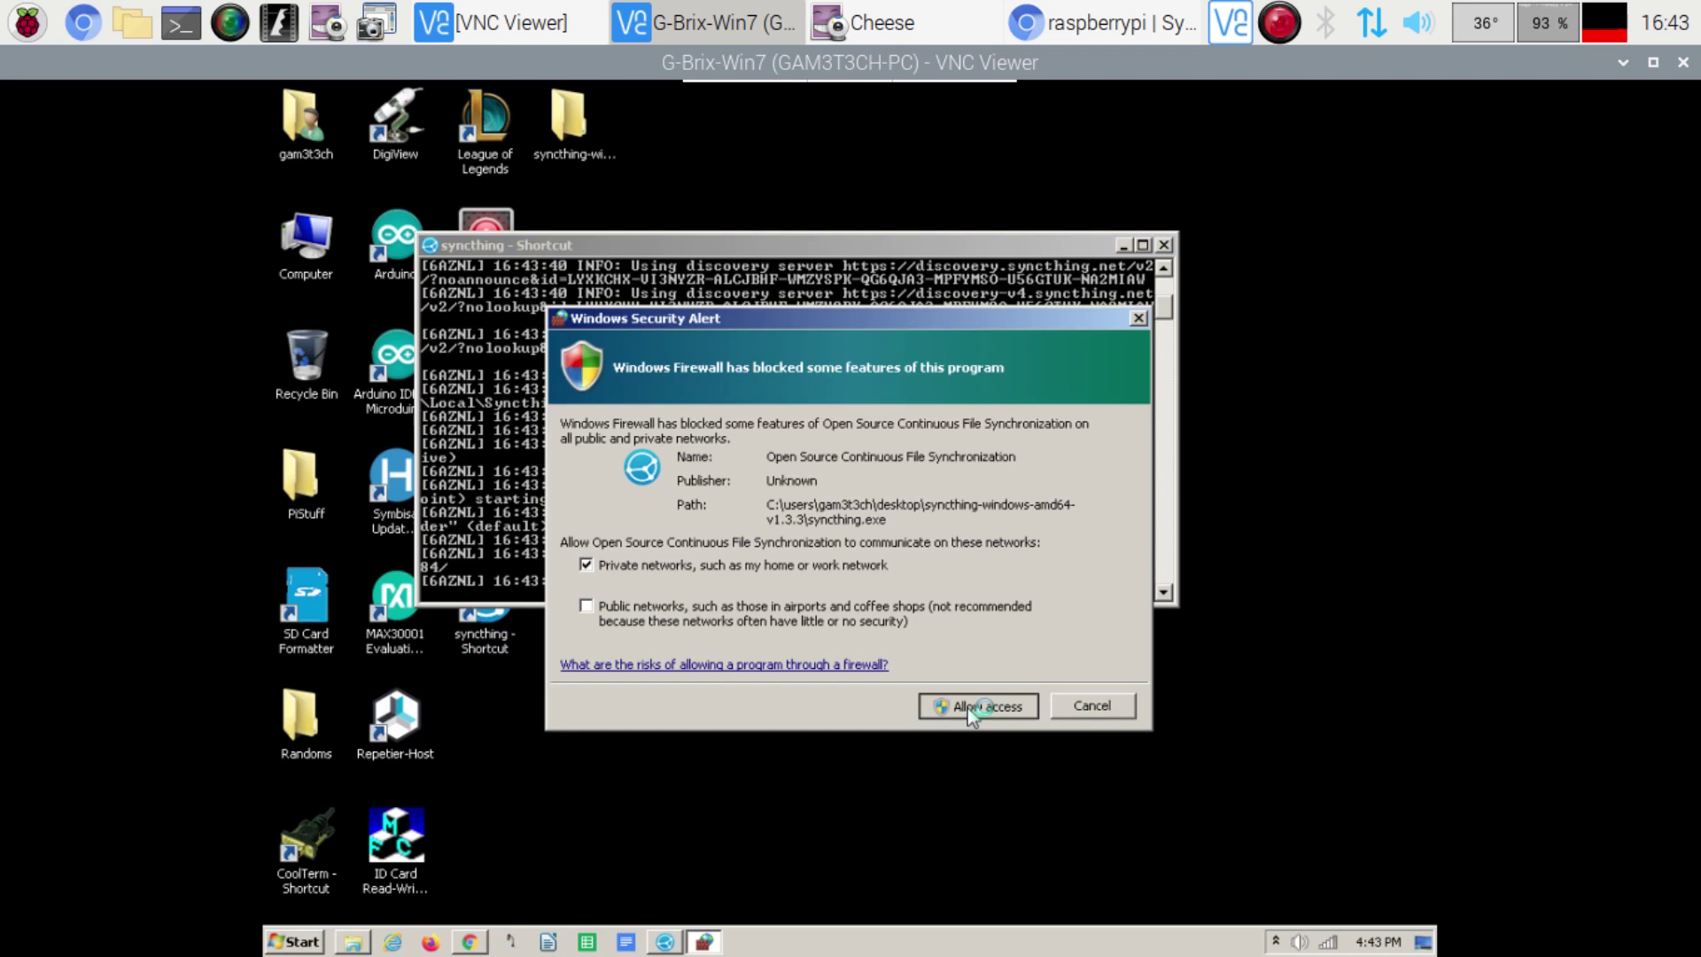
click(967, 707)
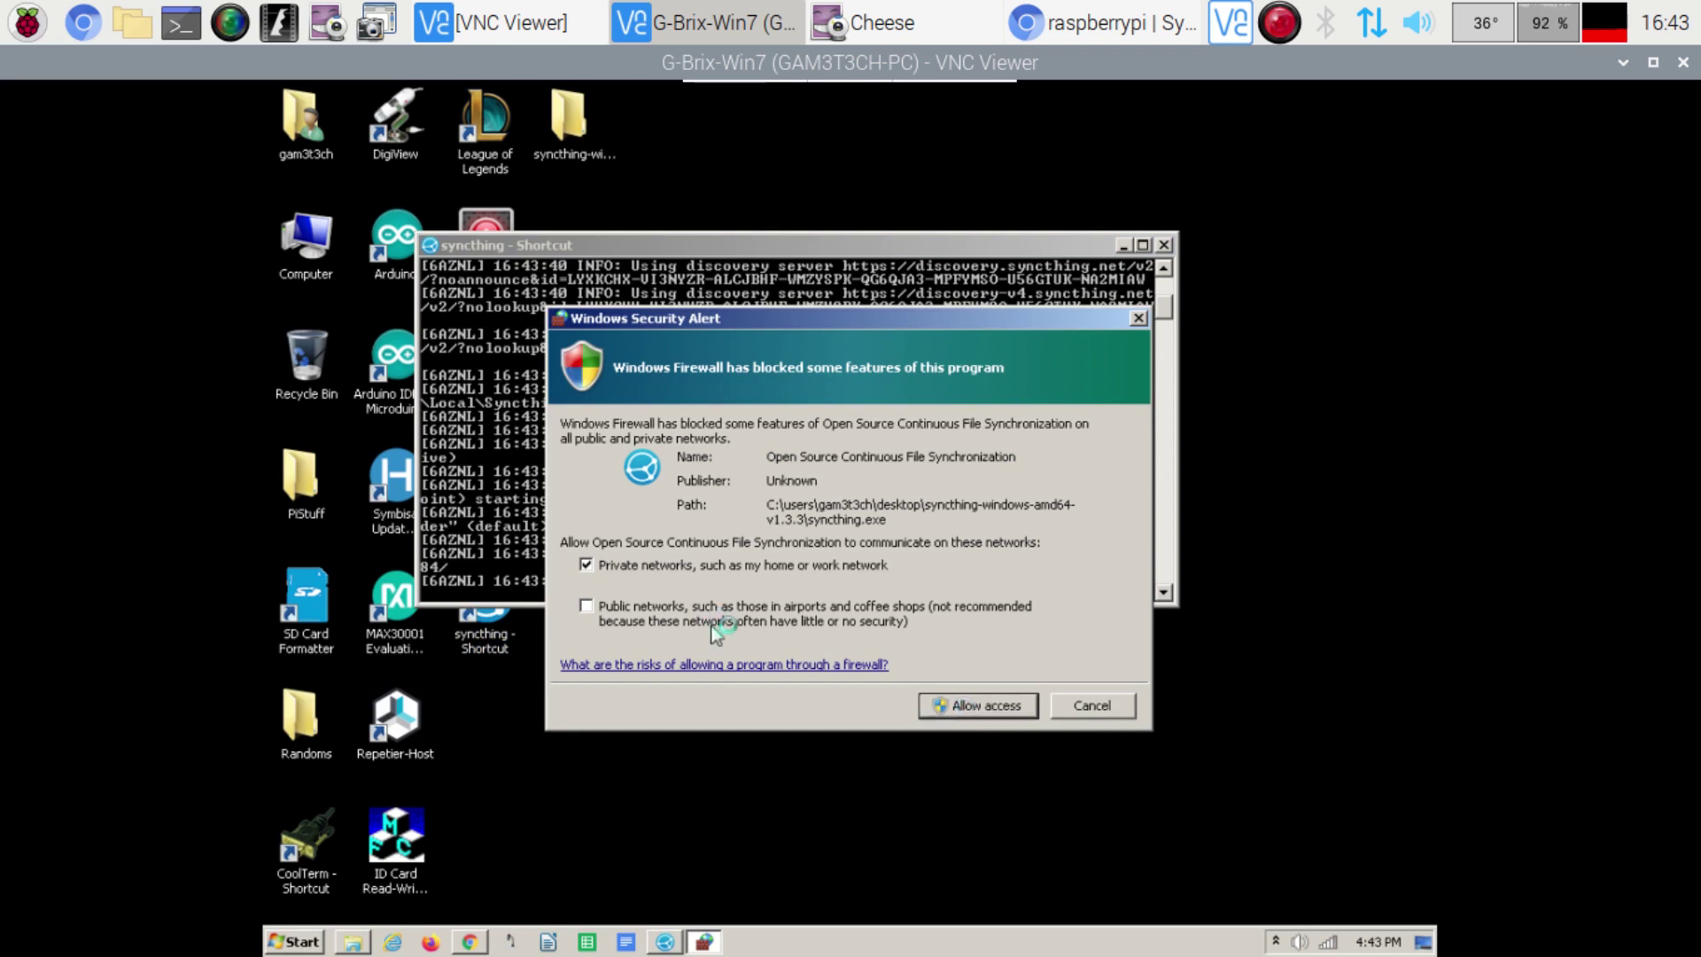
Step: Allow Syncthing through the Windows firewall and answer the usage-reporting prompt at 127.0.0.1:8384
click(1009, 709)
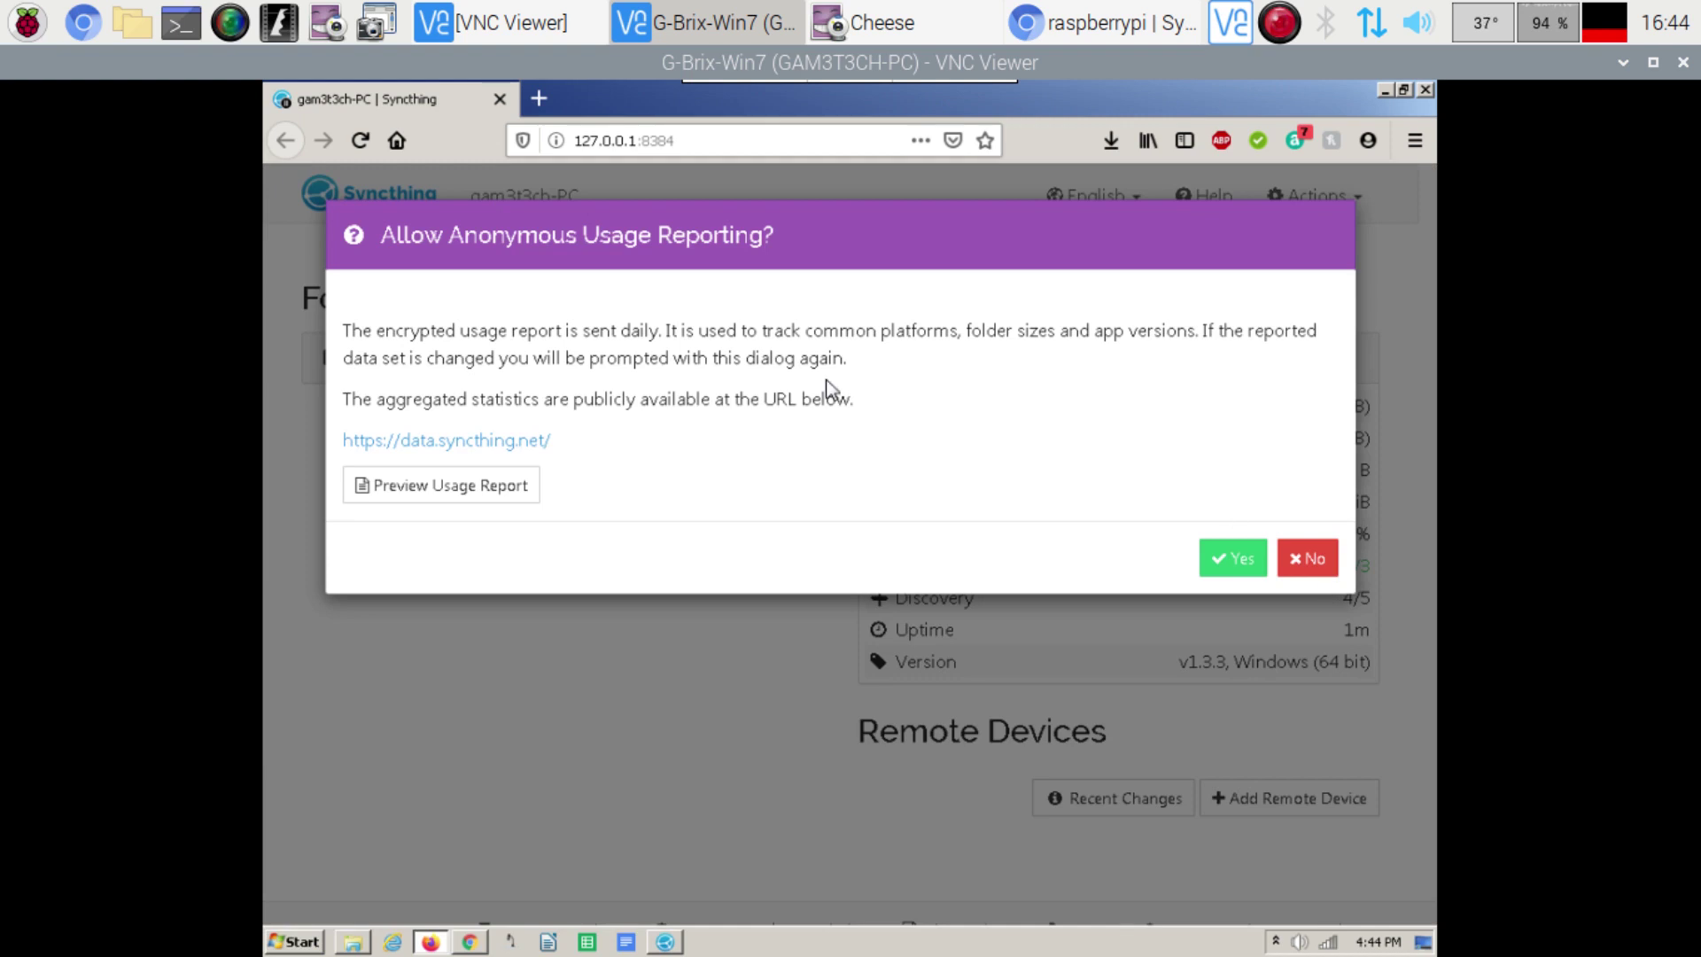
click(734, 163)
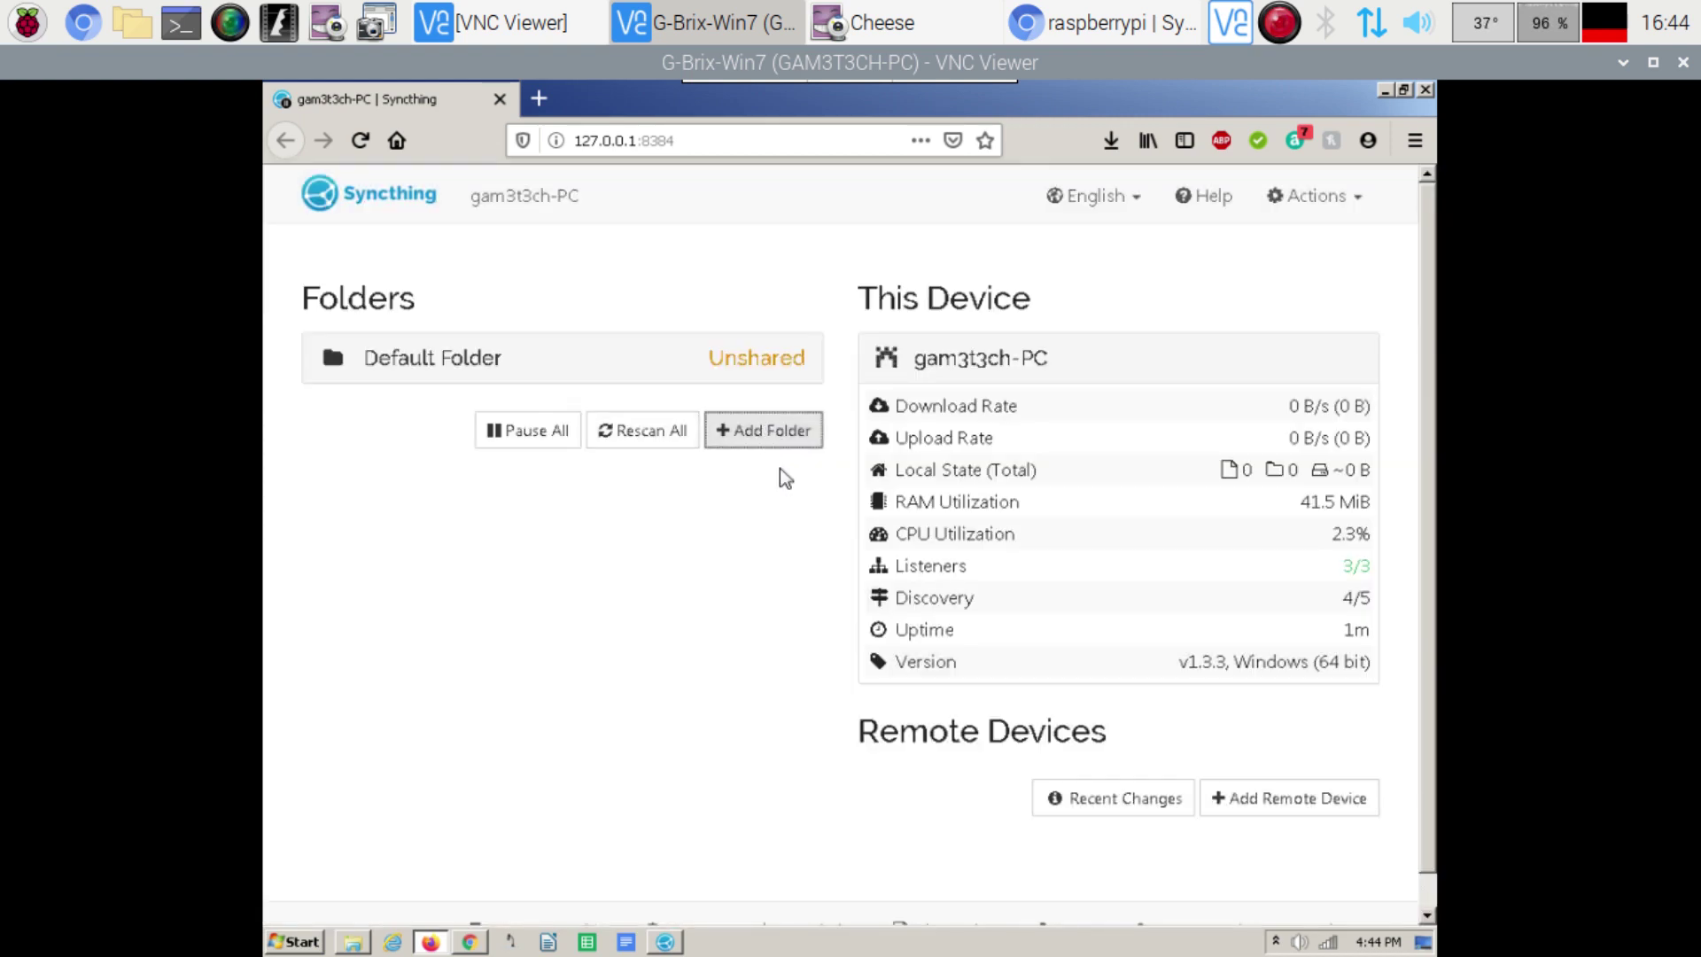
Step: Add a new folder and set its label to RasPiStuff
click(784, 414)
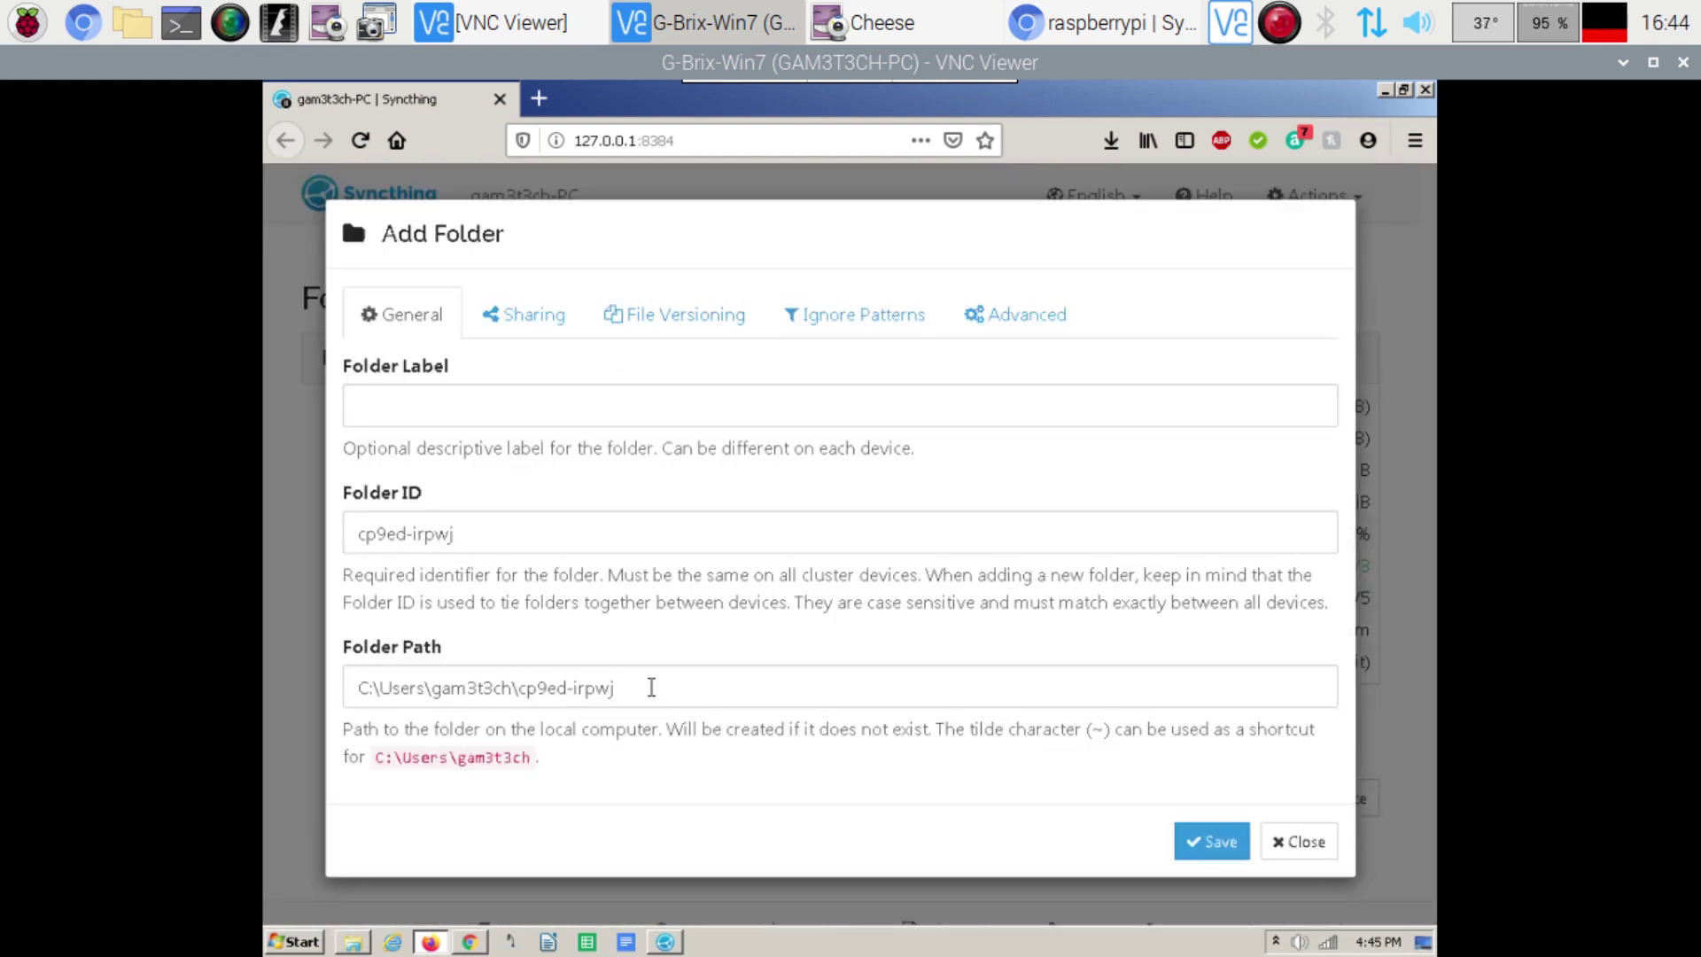
click(451, 403)
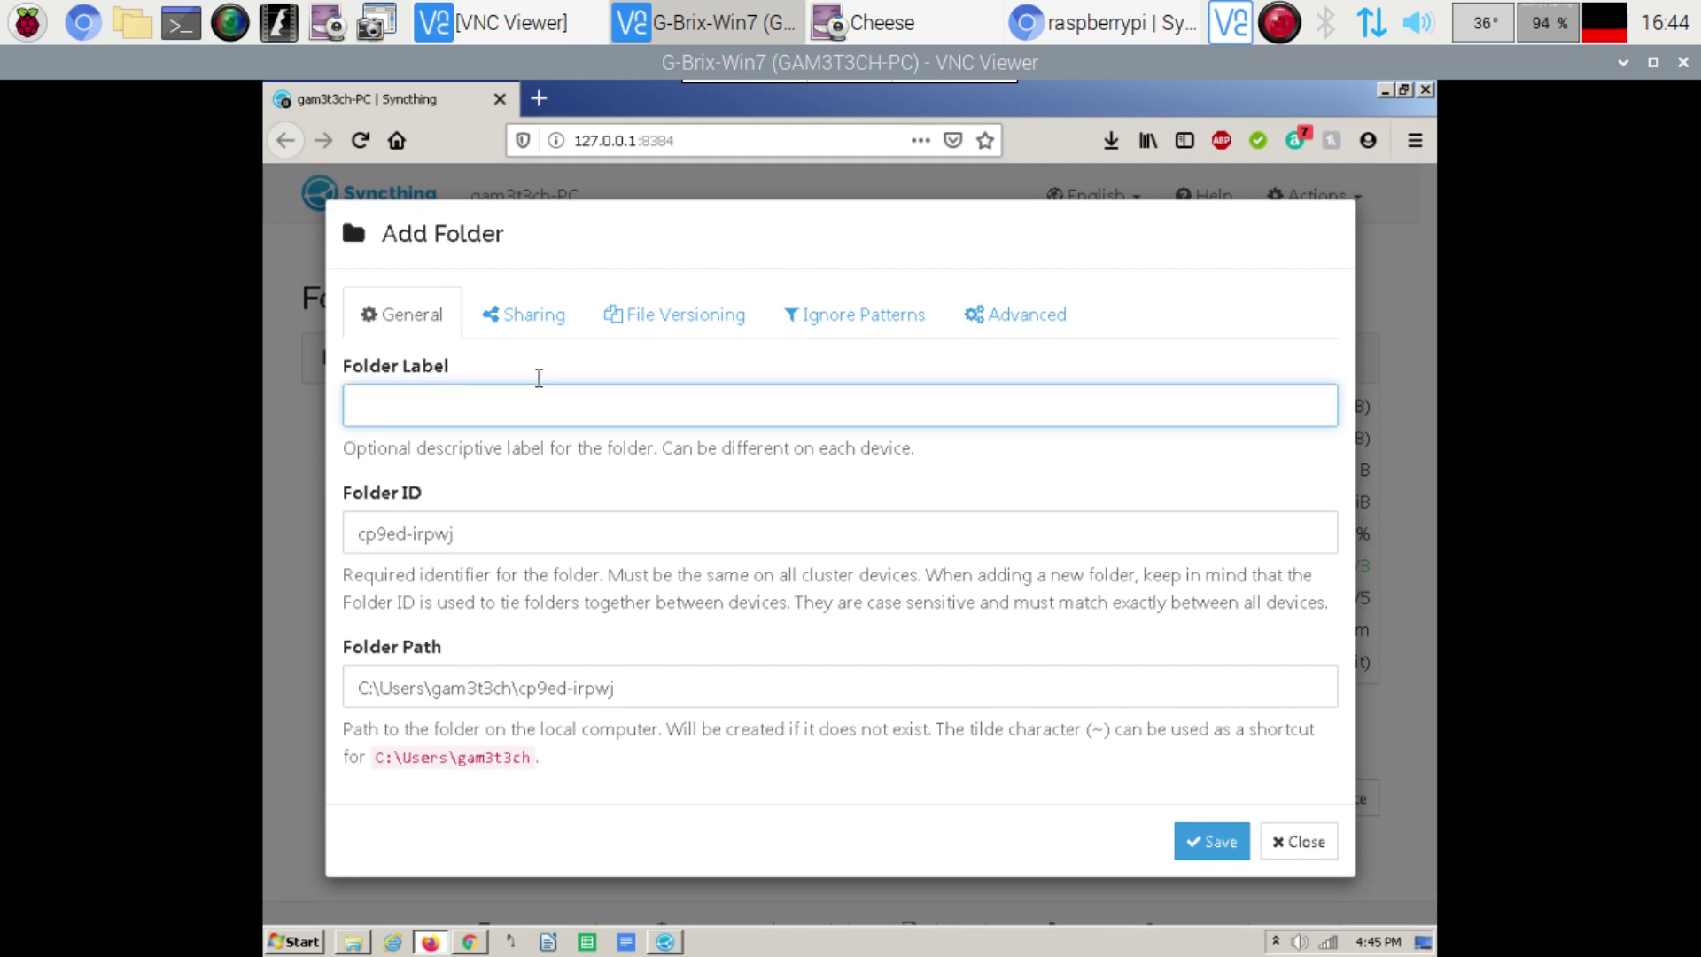
text(Pi4)
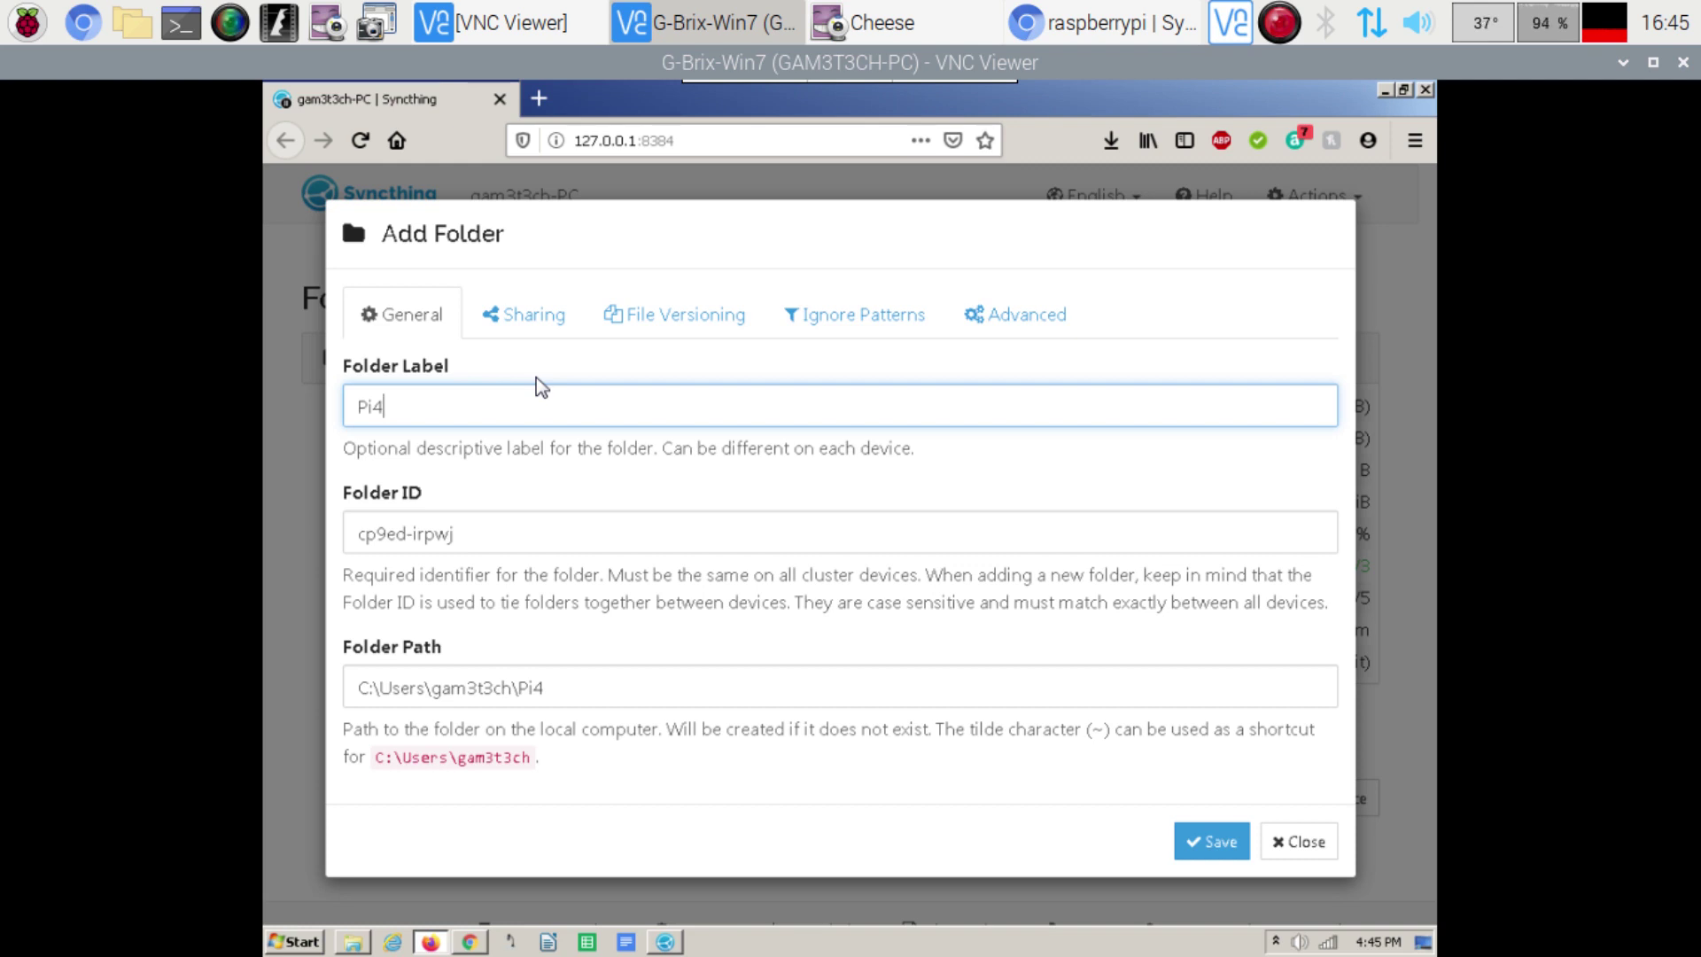
text(Stuff)
drag(373, 406, 343, 401)
key(Left)
text(Ras)
key(Right)
key(Right)
key(Delete)
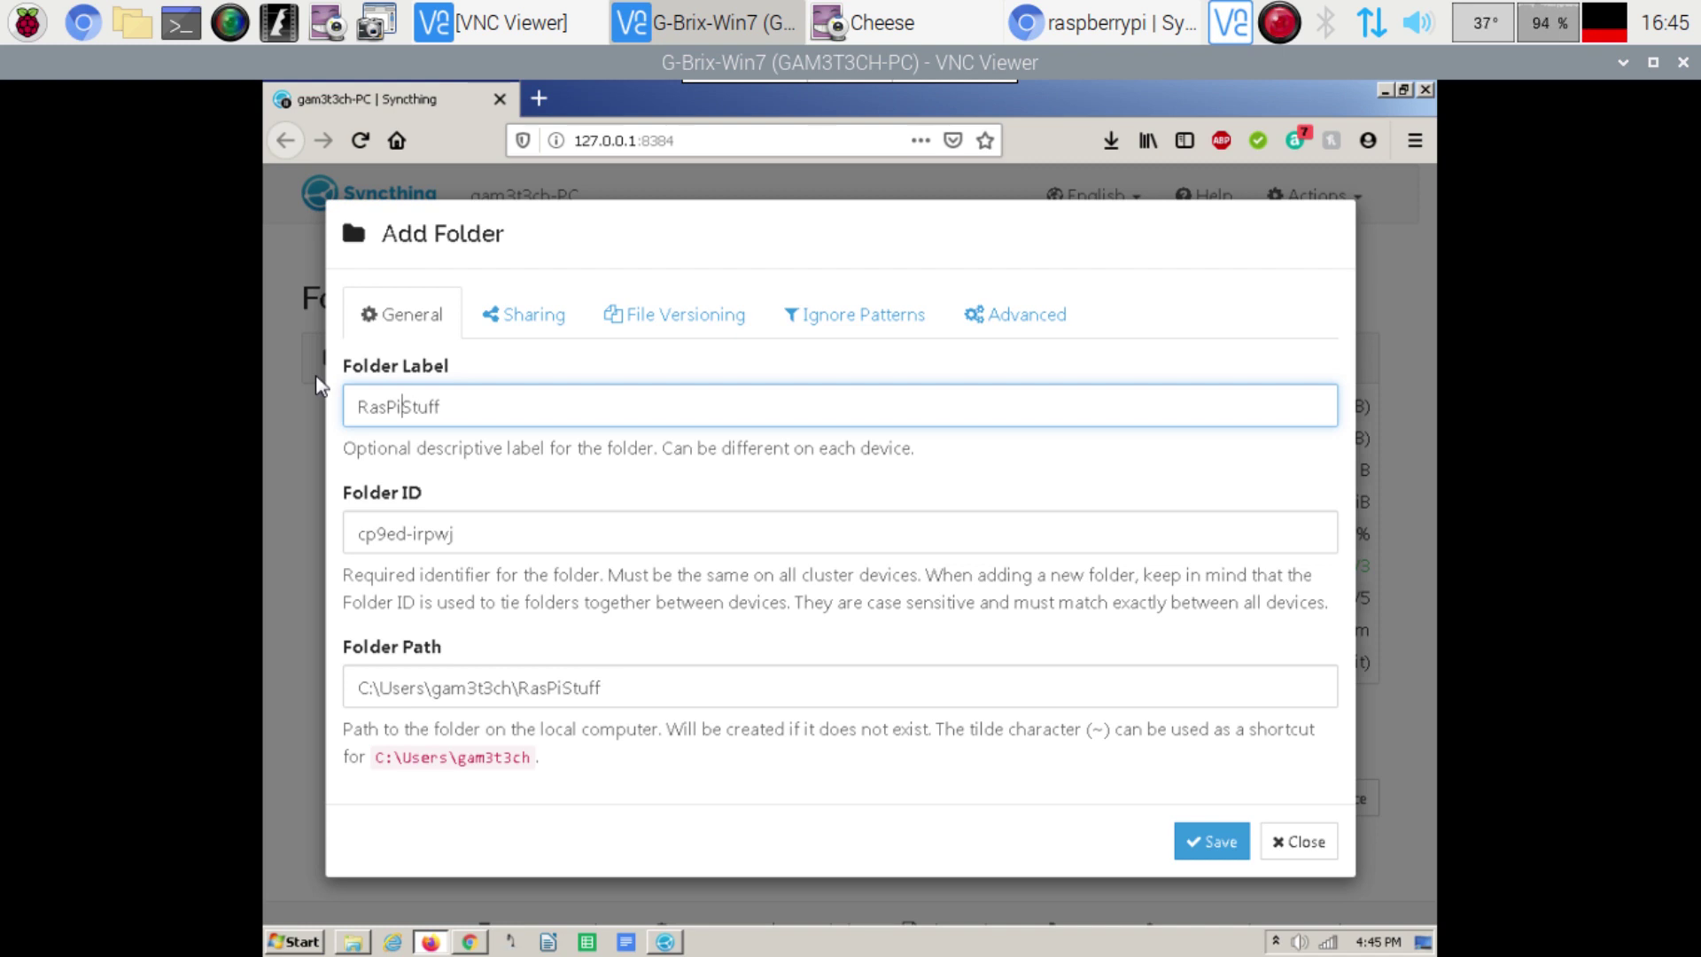
Step: Replace the generated folder ID with raspistuff
click(505, 531)
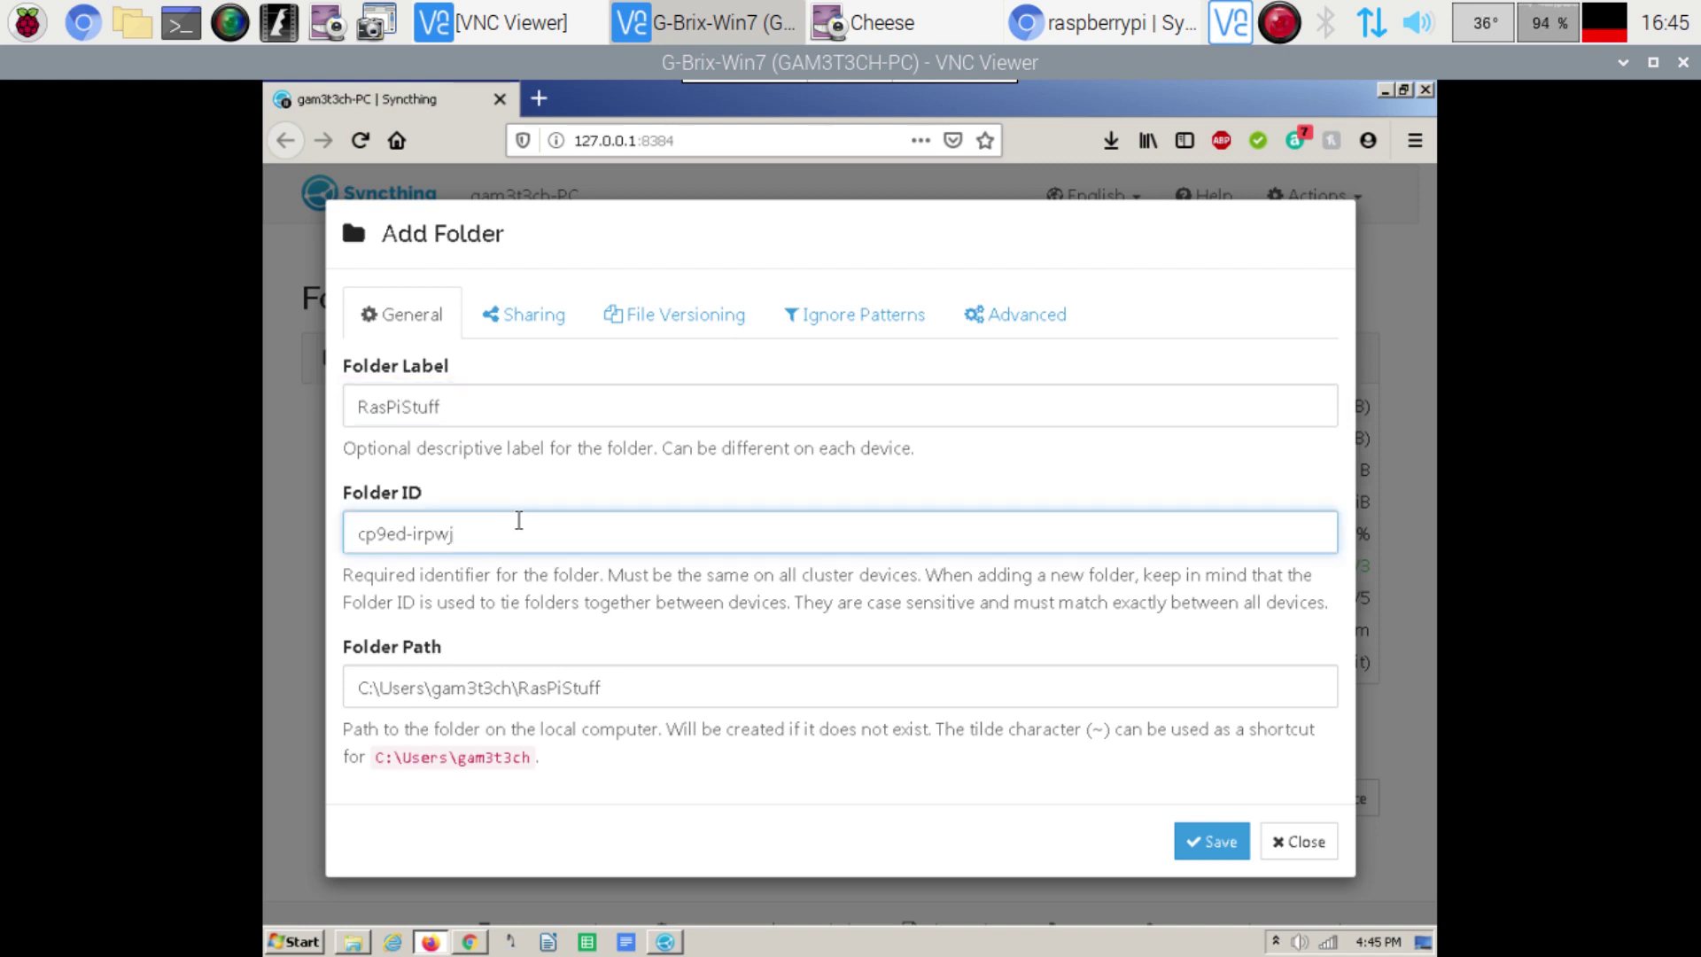
key(BackSpace)
key(BackSpace)
key(BackSpace)
key(BackSpace)
key(BackSpace)
key(BackSpace)
key(BackSpace)
key(BackSpace)
key(BackSpace)
key(BackSpace)
key(BackSpace)
text(raspistuff)
Step: Set the folder path to the Desktop\ suggestion
click(663, 679)
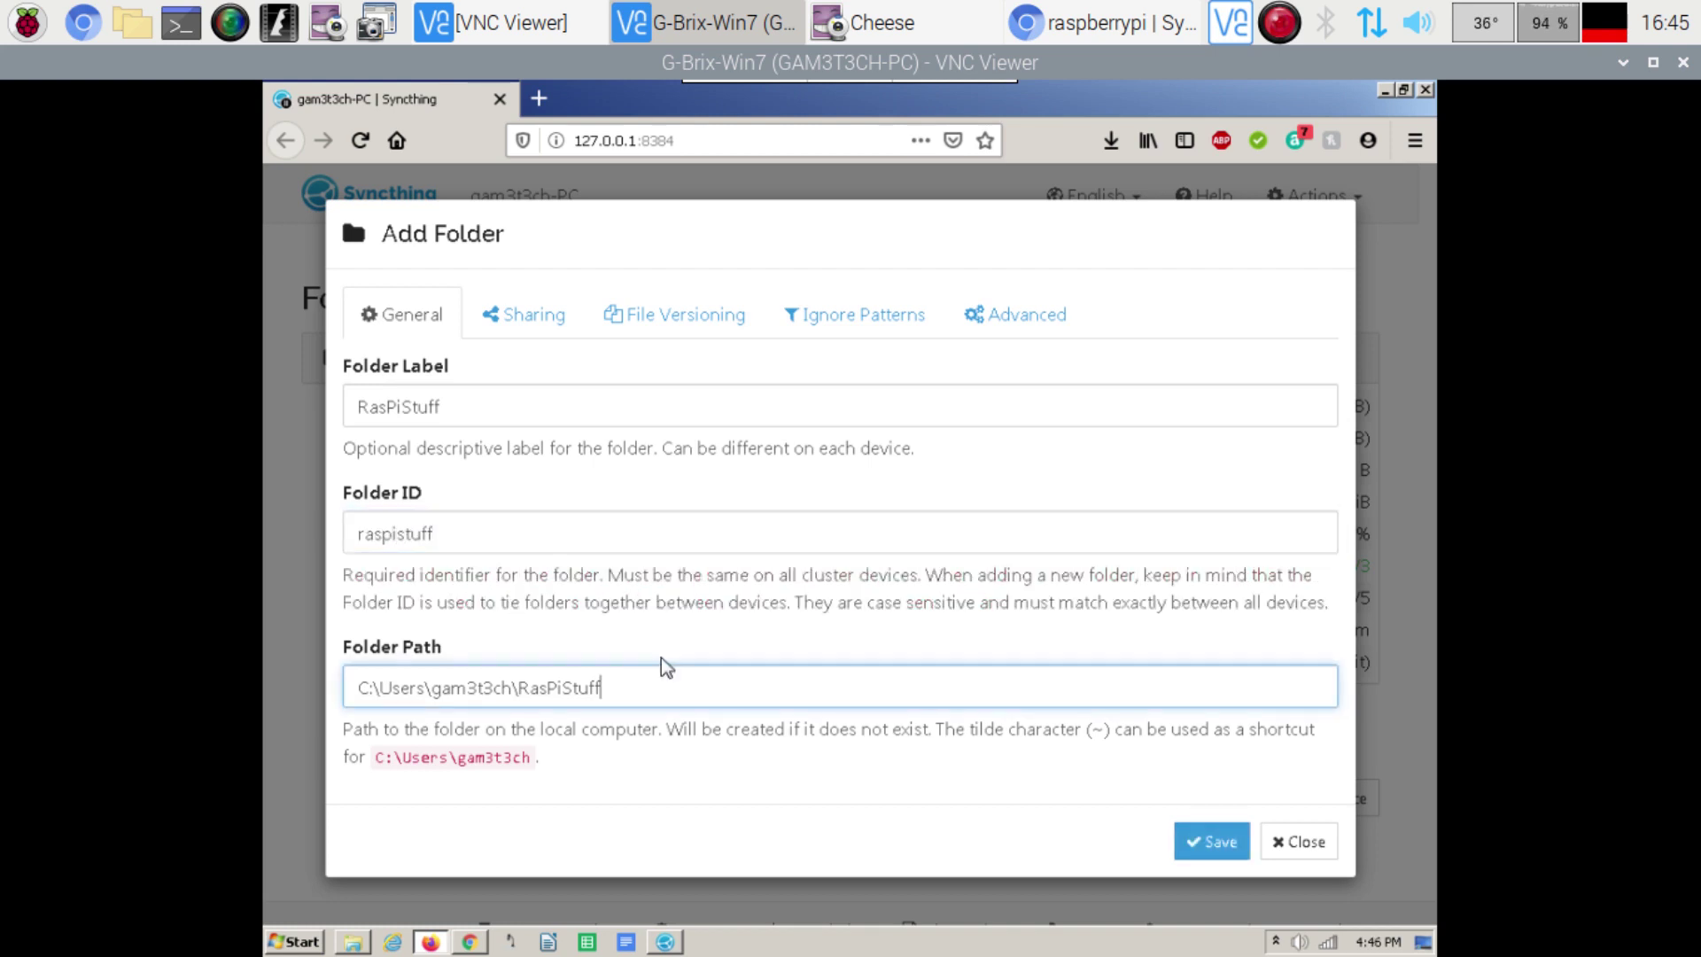
key(BackSpace)
key(BackSpace)
key(BackSpace)
key(BackSpace)
key(BackSpace)
key(BackSpace)
key(BackSpace)
key(BackSpace)
key(BackSpace)
key(BackSpace)
key(BackSpace)
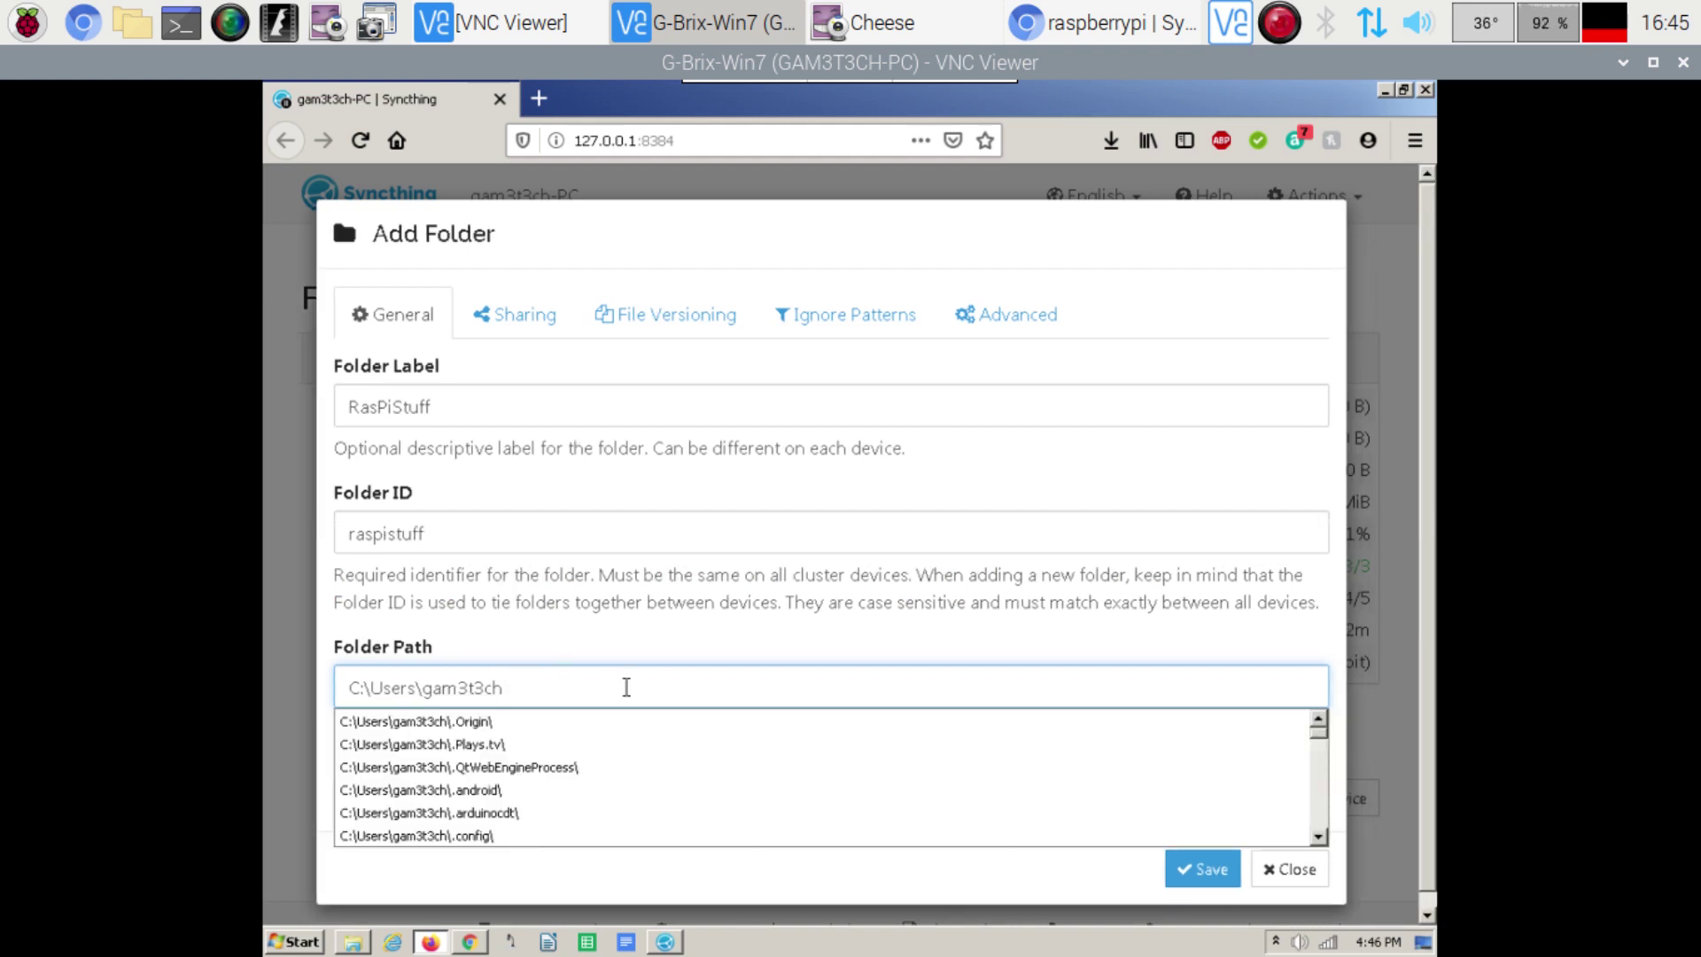
scroll(610, 779, down, 4)
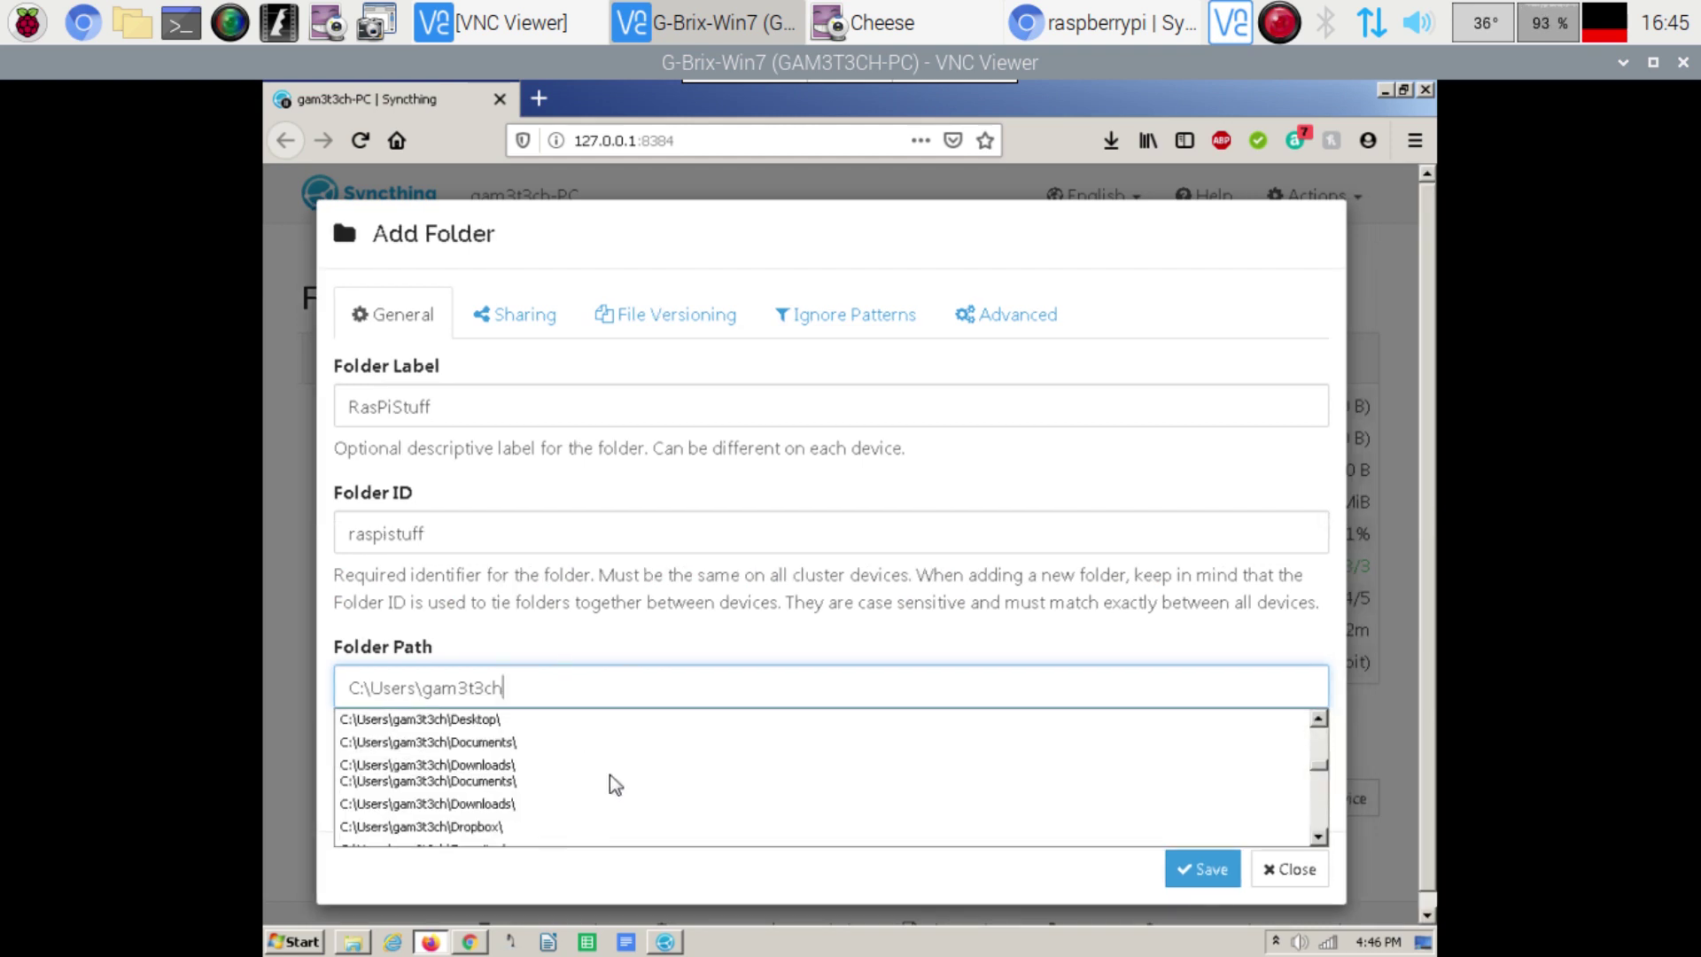
scroll(609, 774, up, 3)
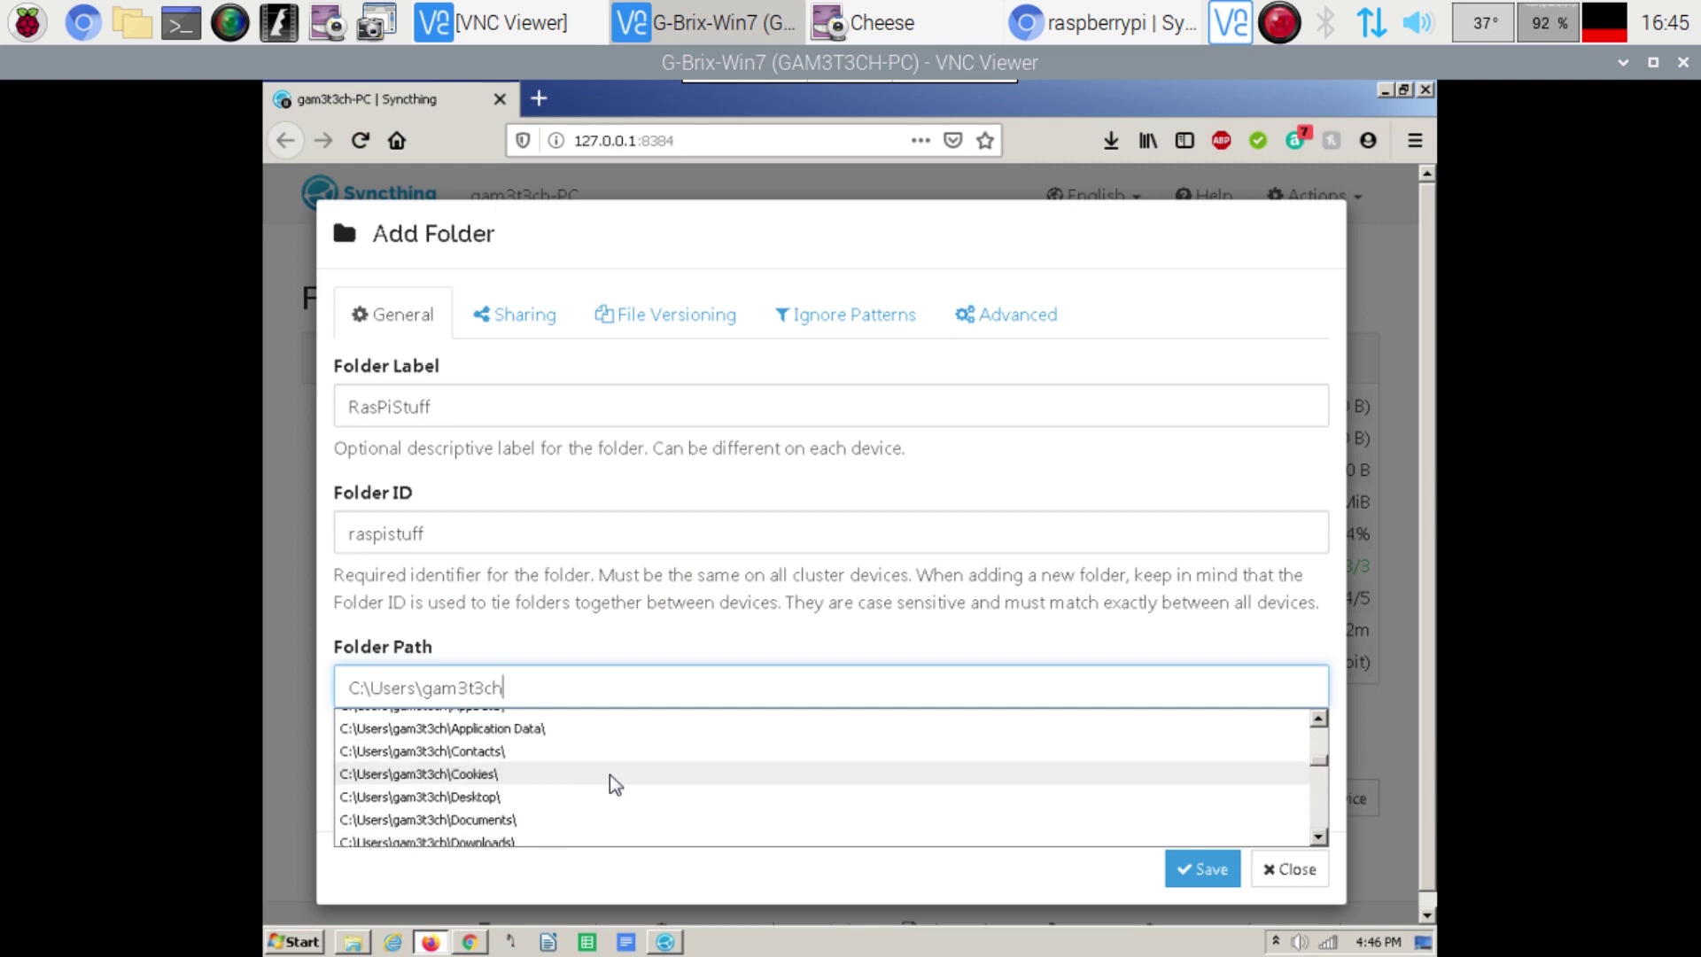
scroll(609, 774, down, 3)
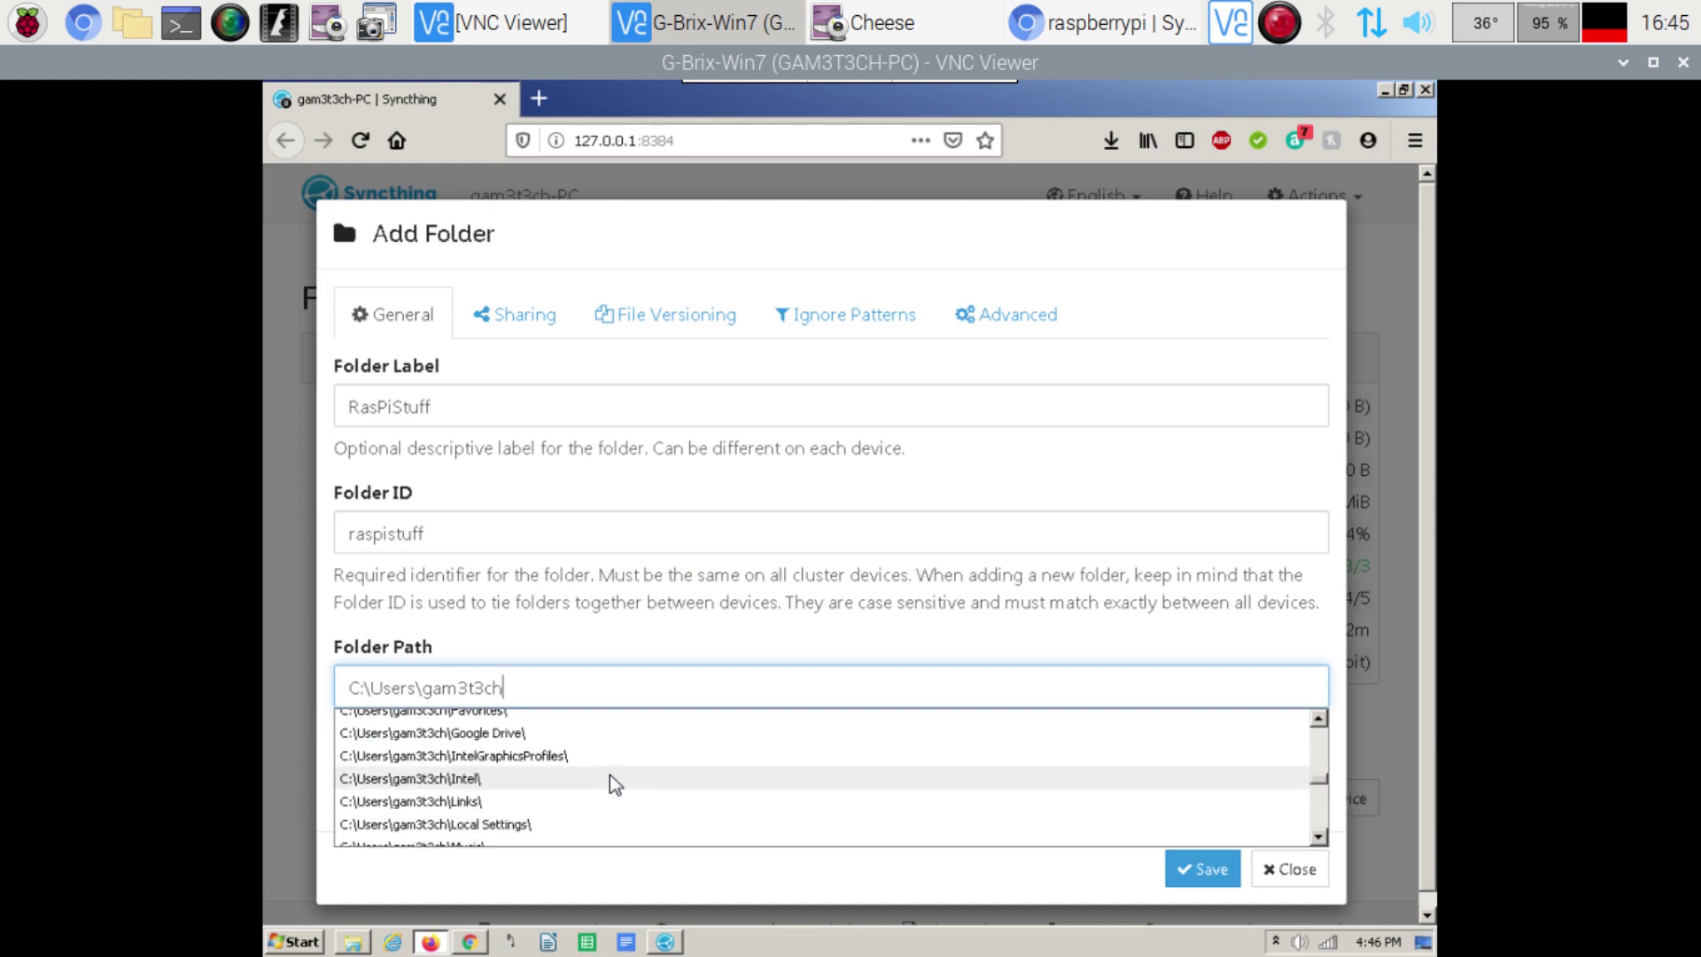
scroll(609, 774, down, 2)
scroll(610, 776, up, 3)
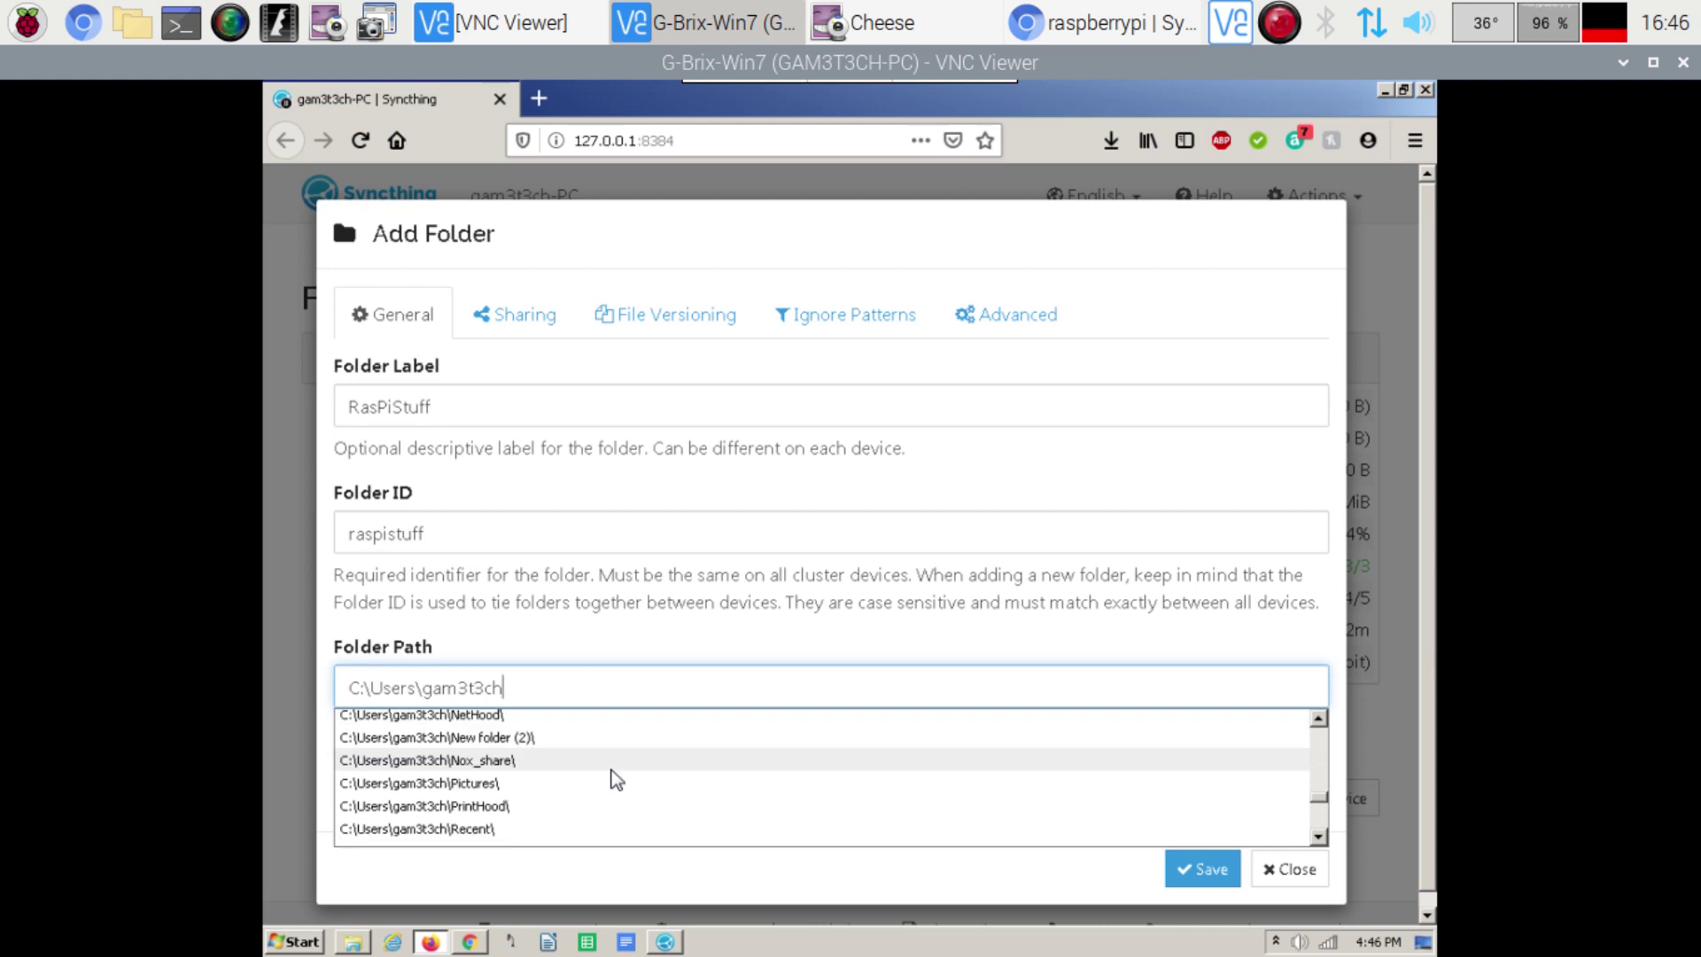
click(609, 777)
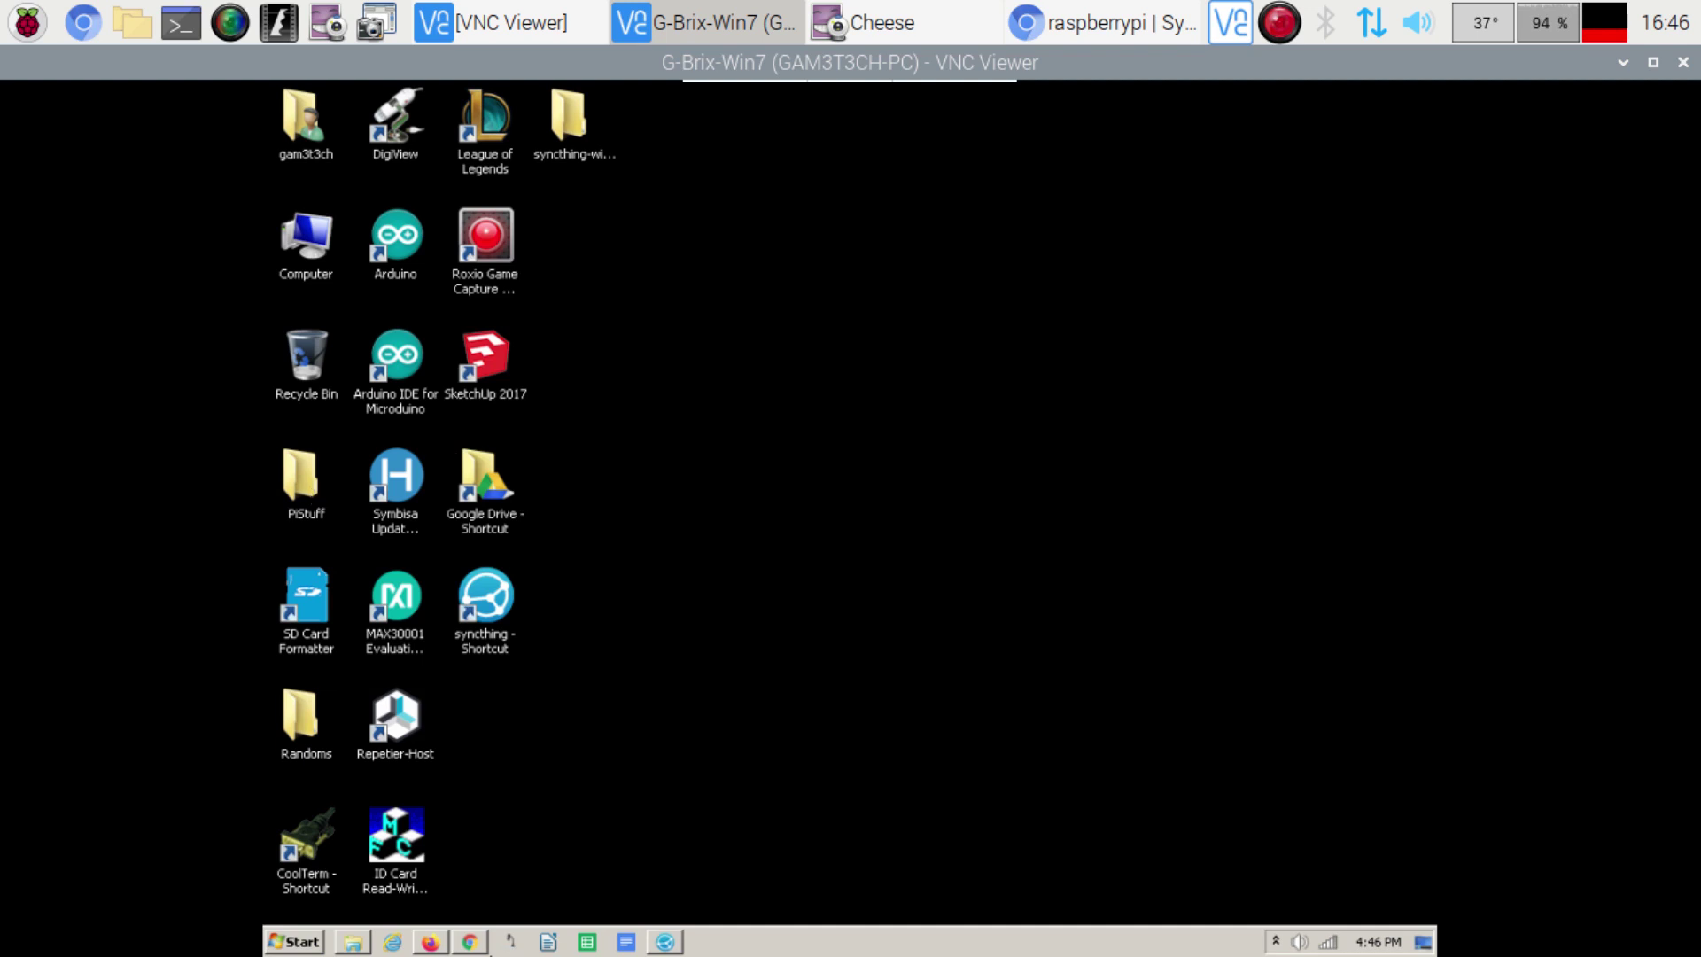
mouse_move(477, 944)
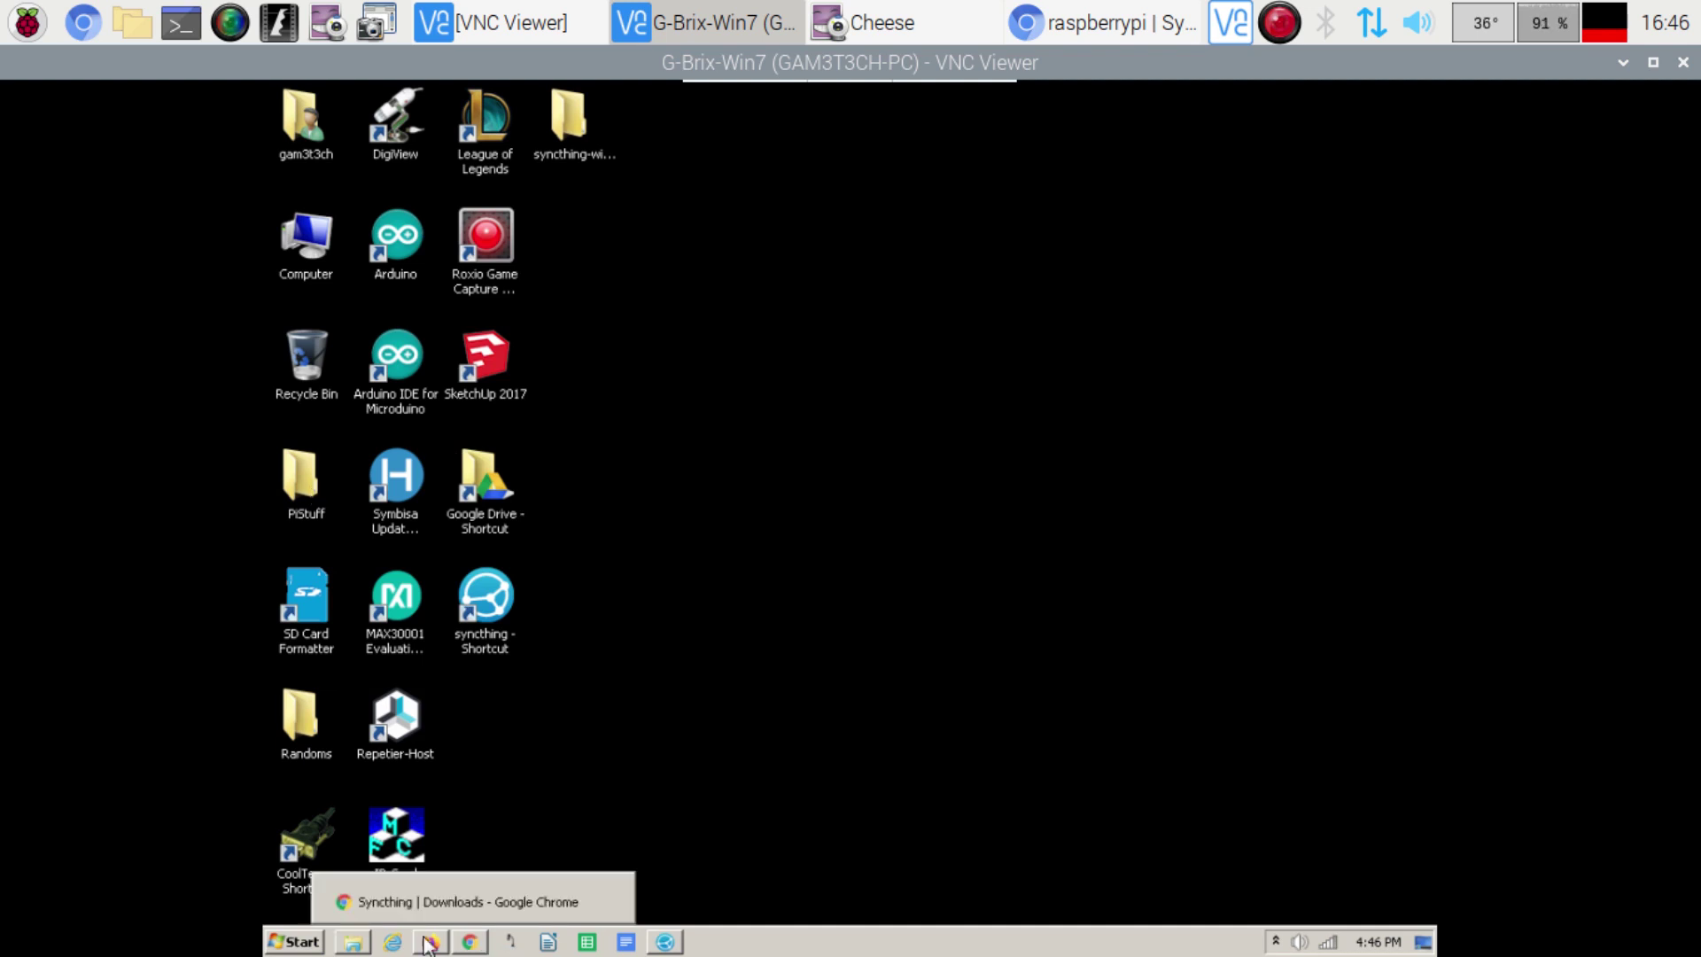
click(428, 941)
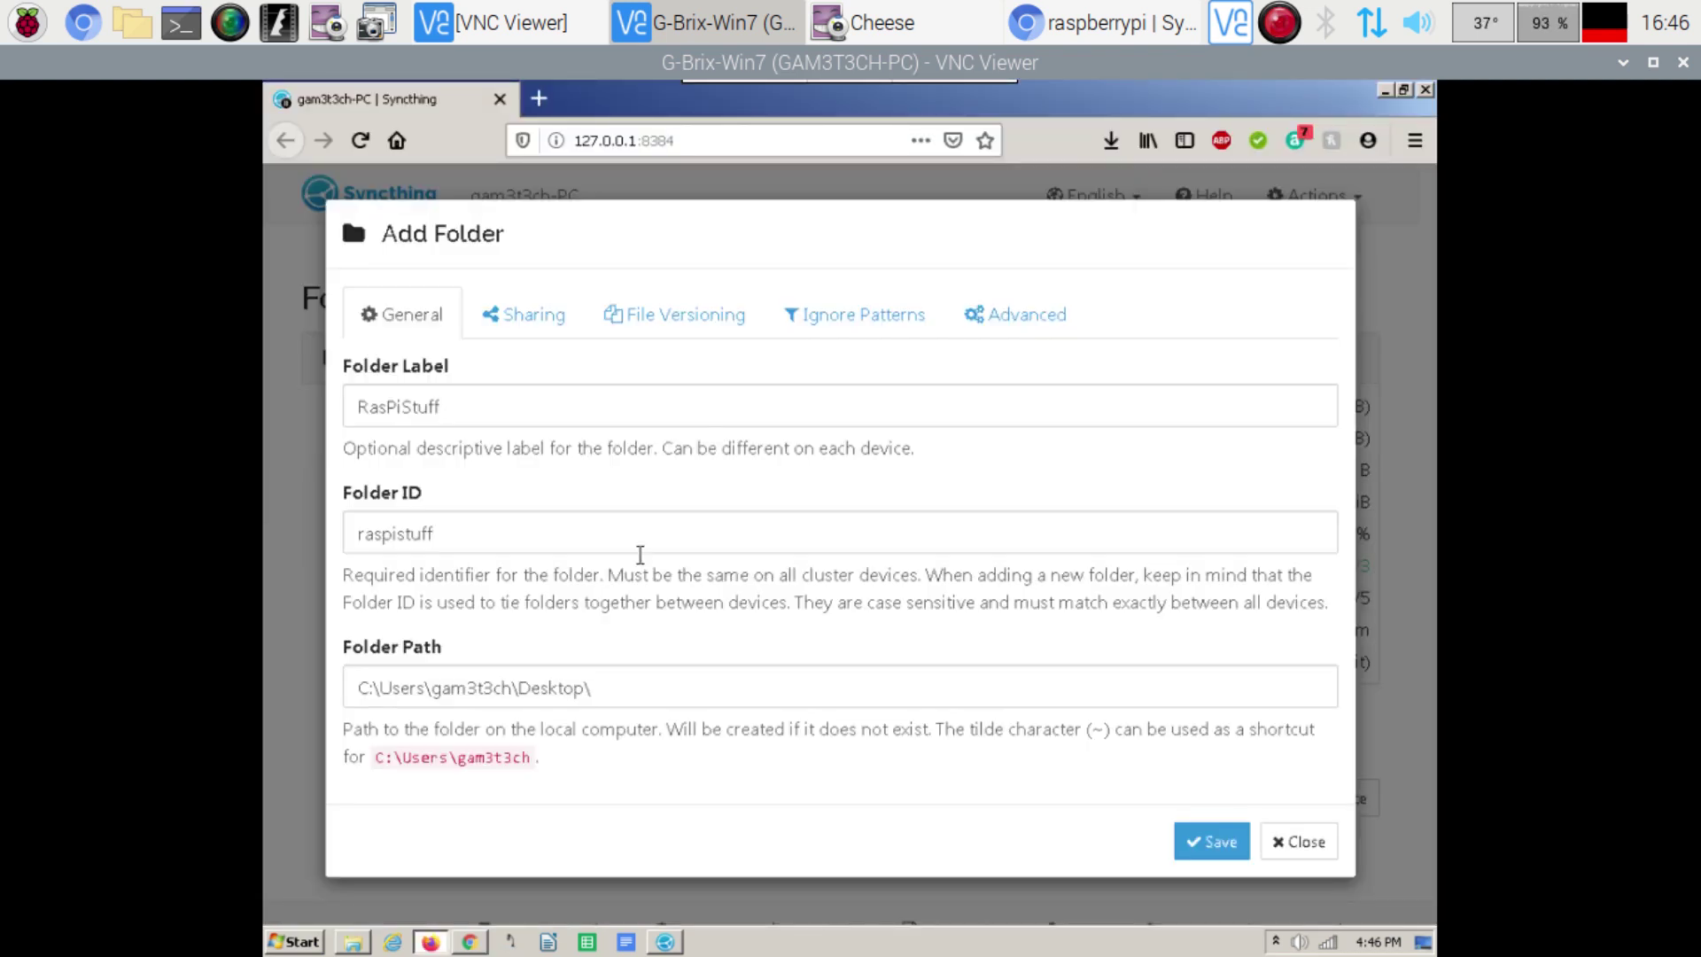
Step: Append PiStuff to the Desktop path, review Sharing, and save the RasPiStuff folder
double_click(708, 122)
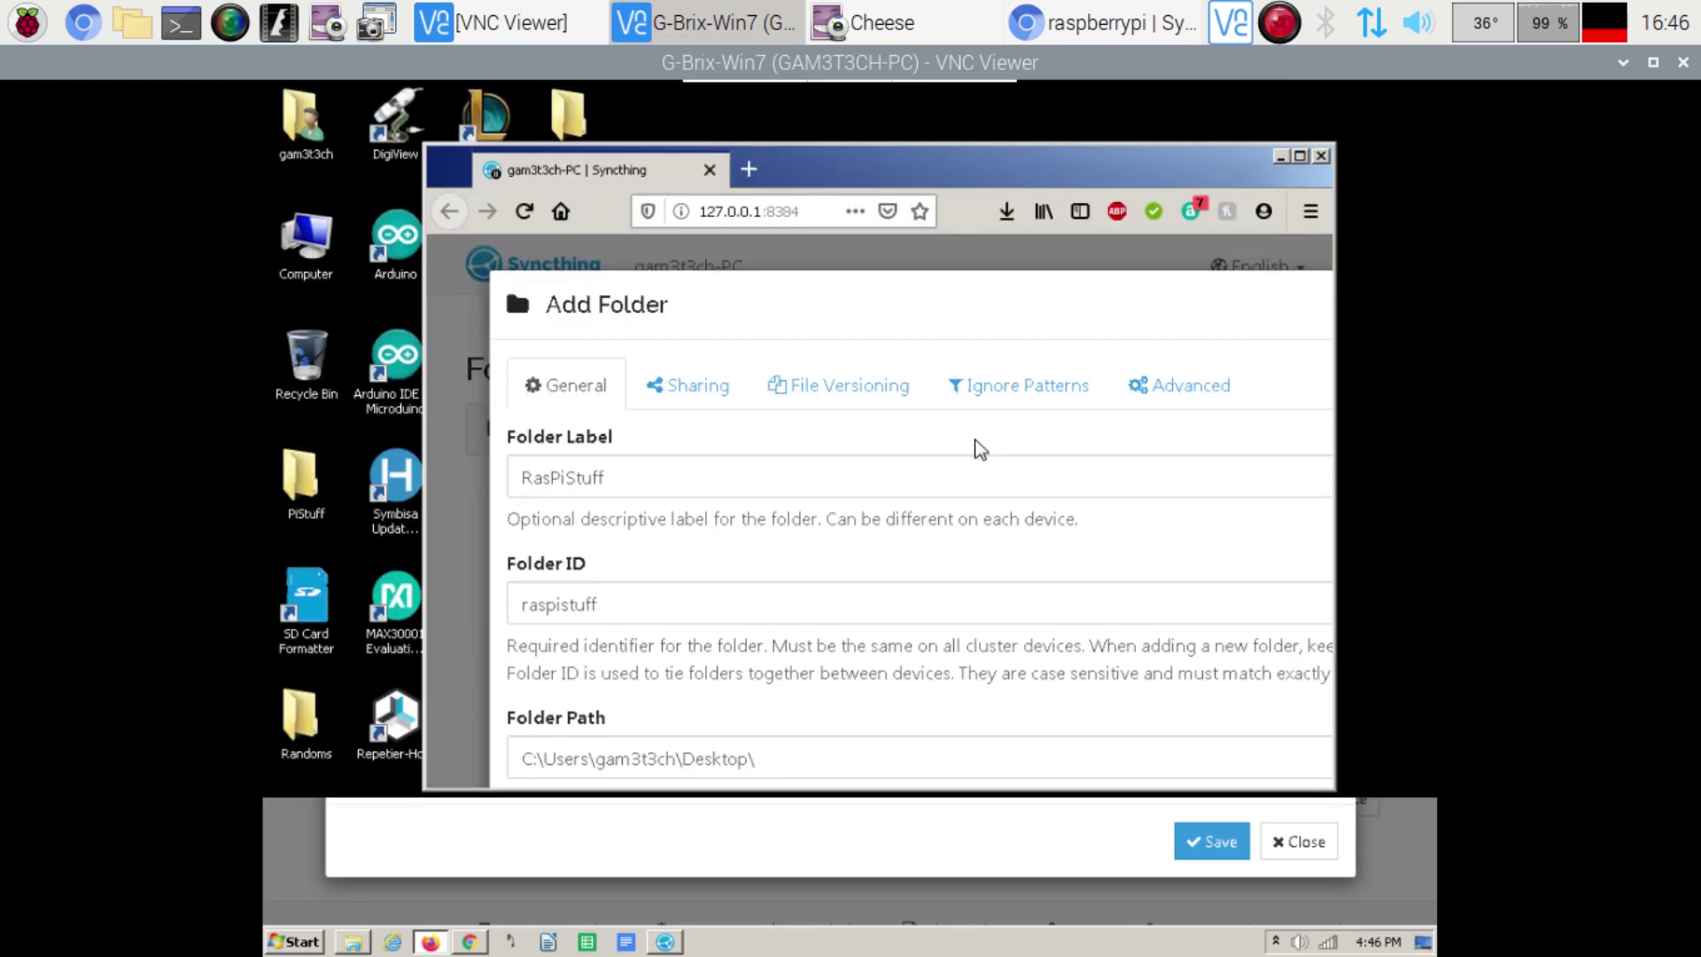
scroll(886, 647, down, 3)
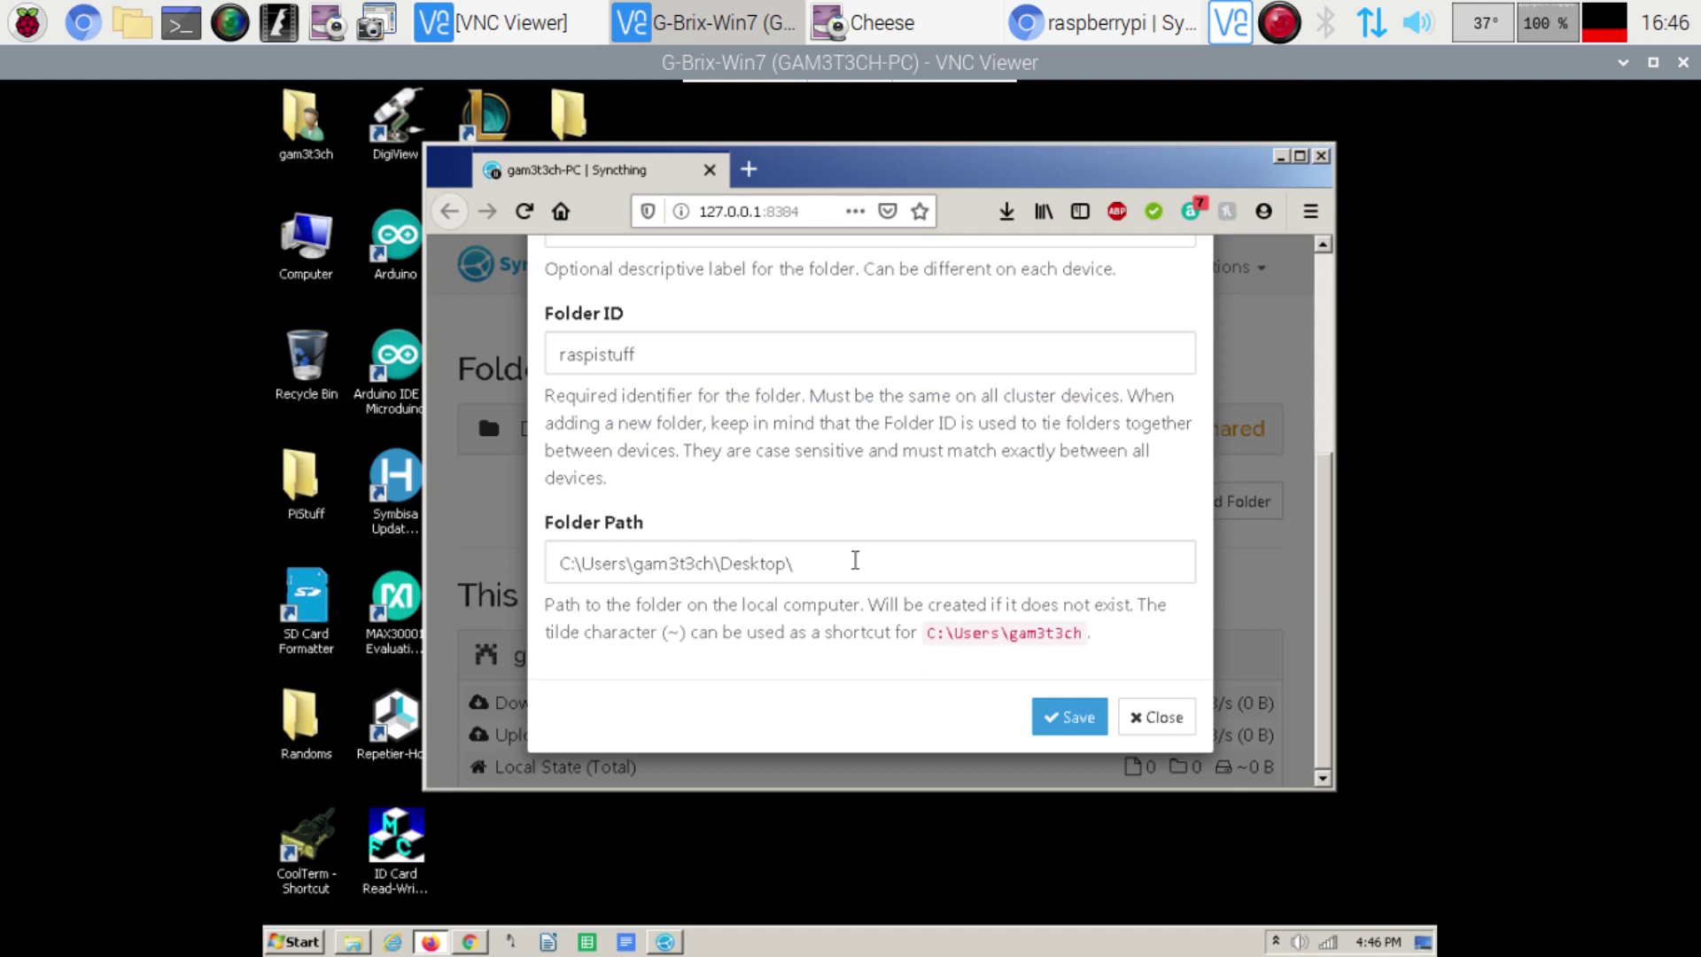
click(854, 560)
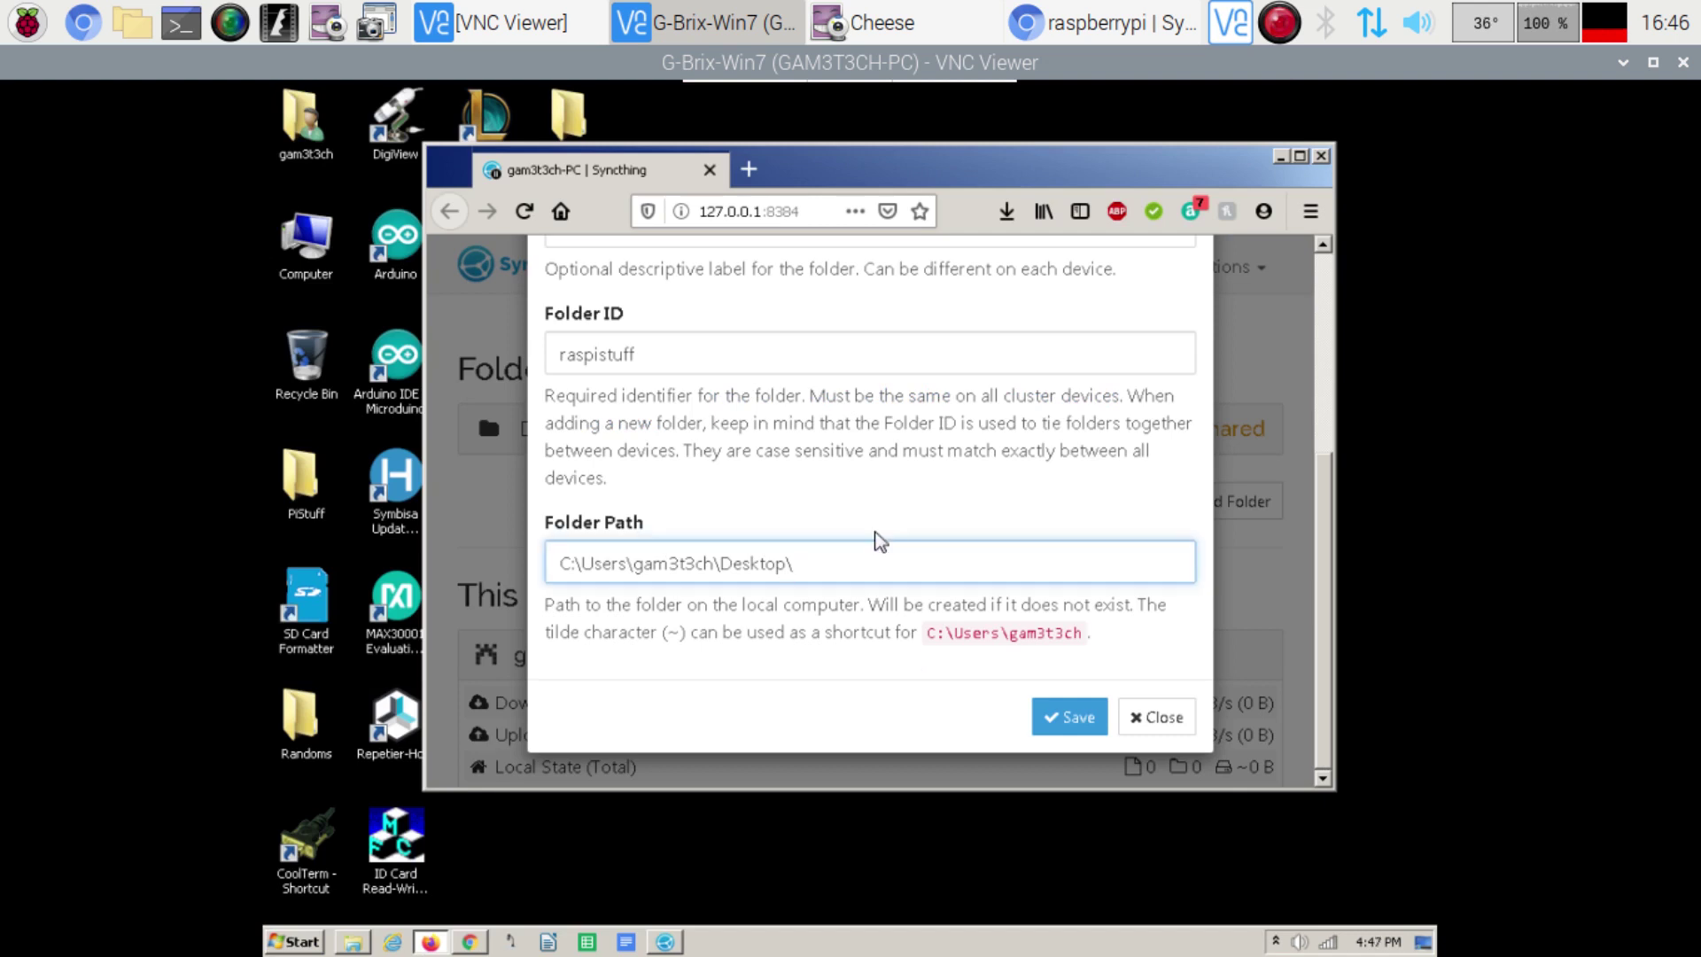
text(PiStuff)
scroll(921, 390, up, 5)
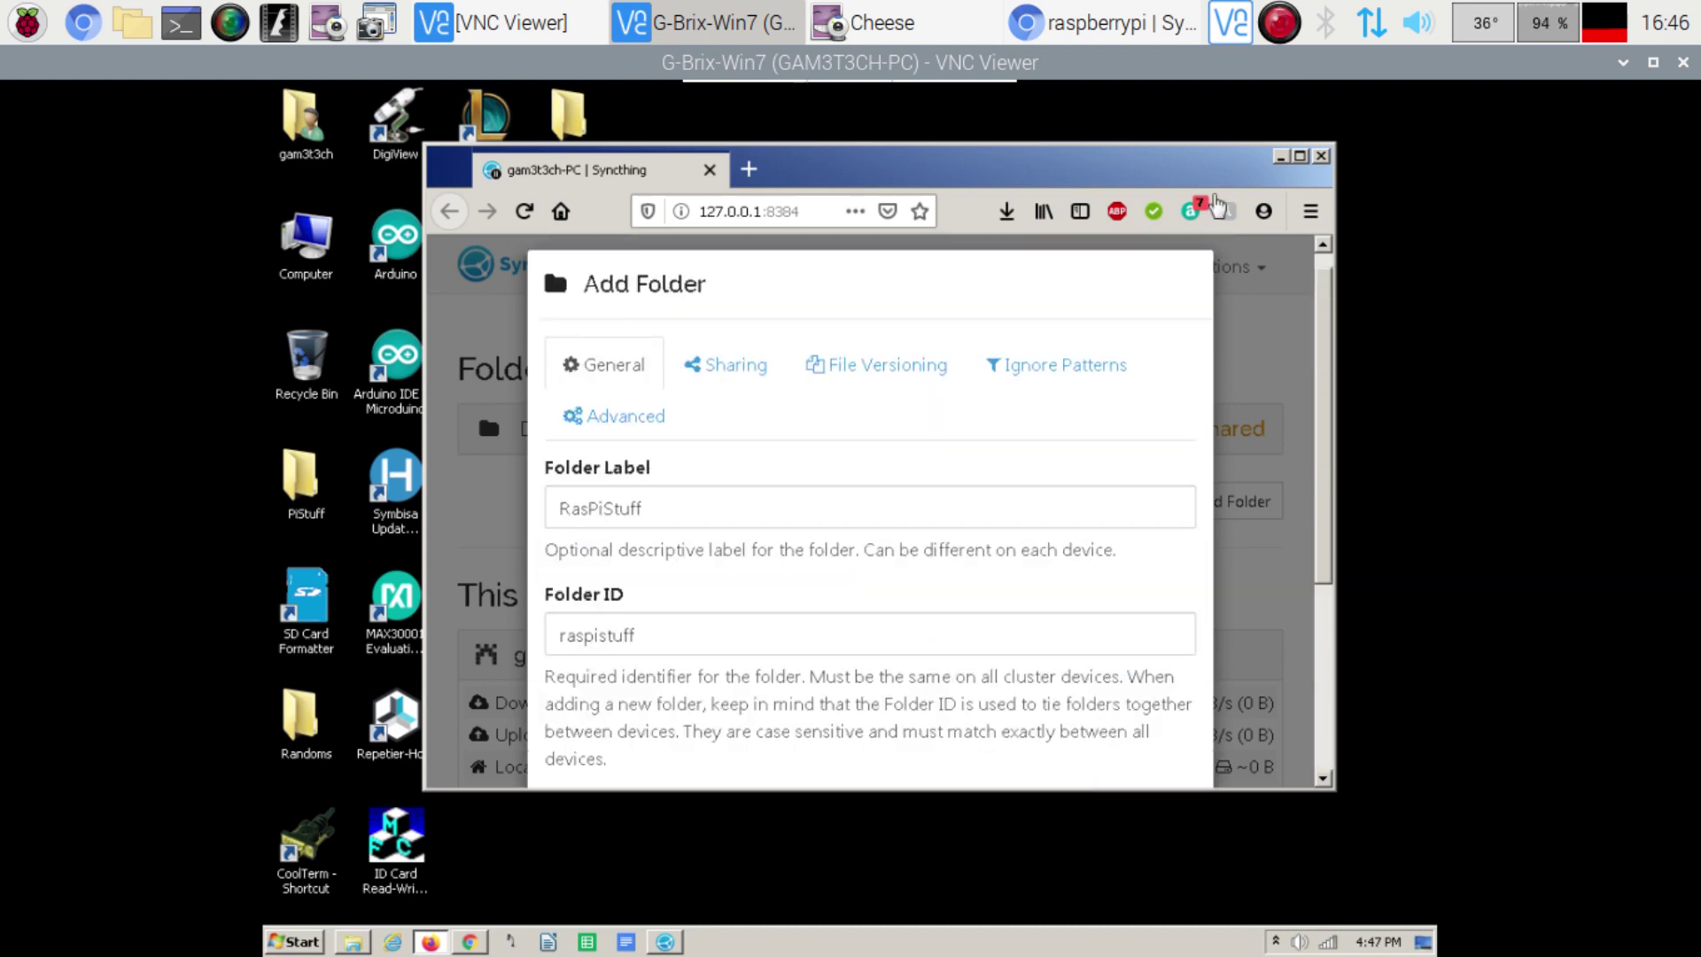
click(1300, 158)
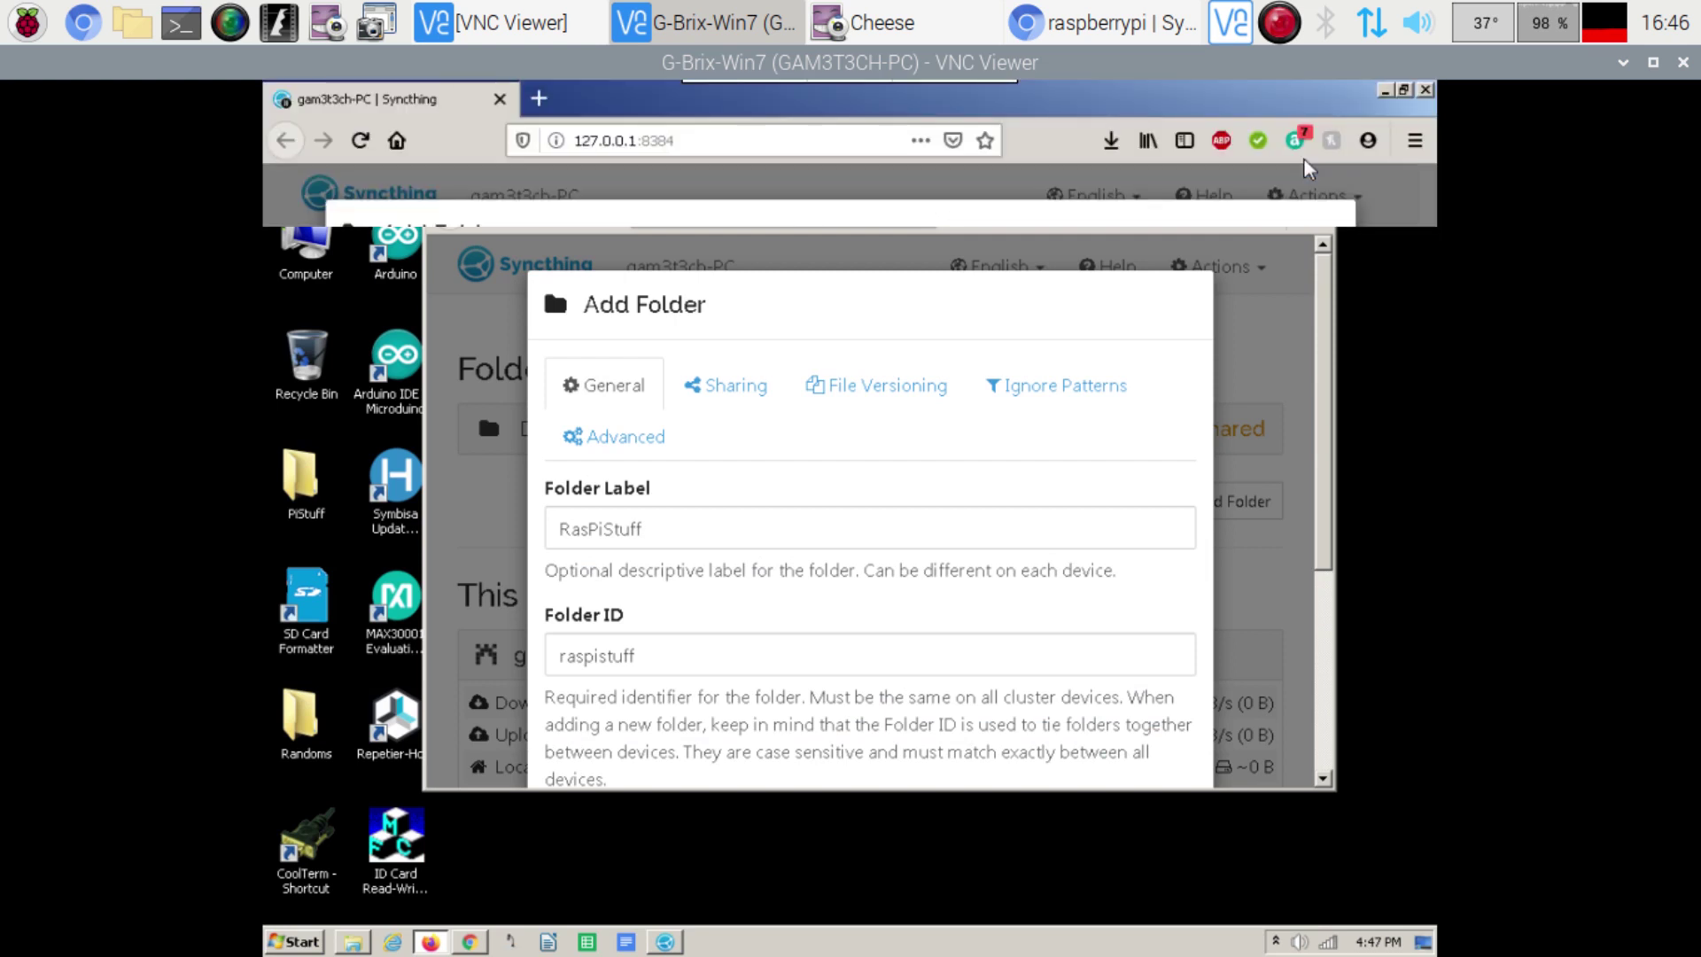
click(520, 325)
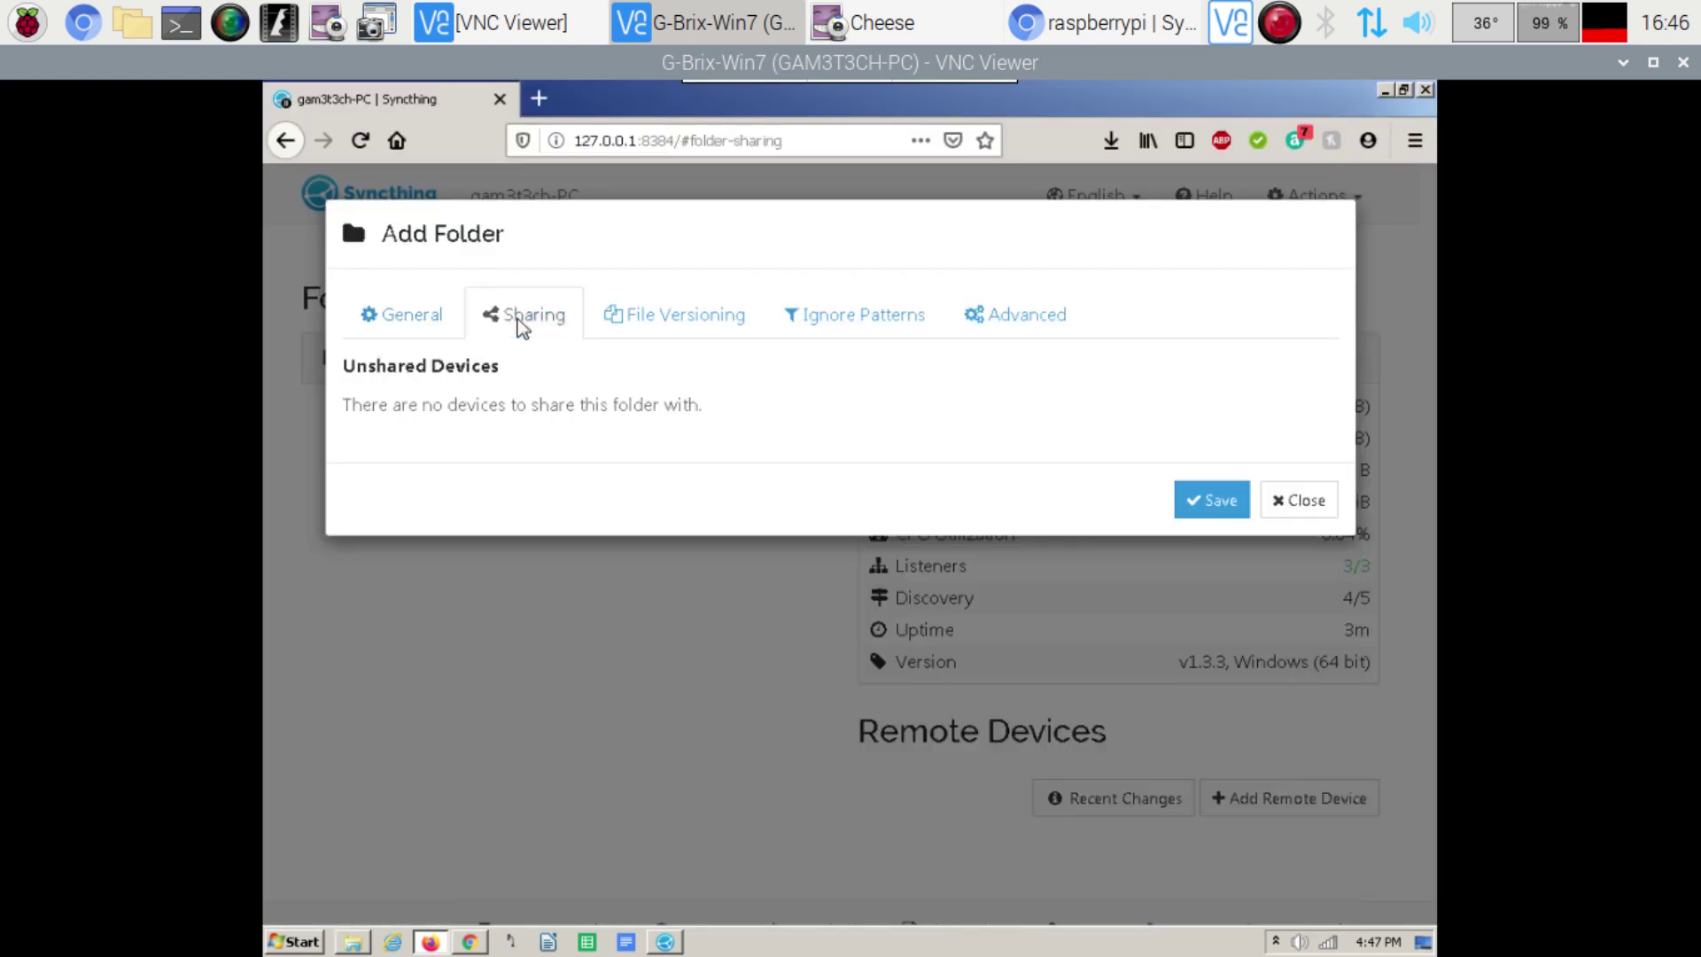
key(Escape)
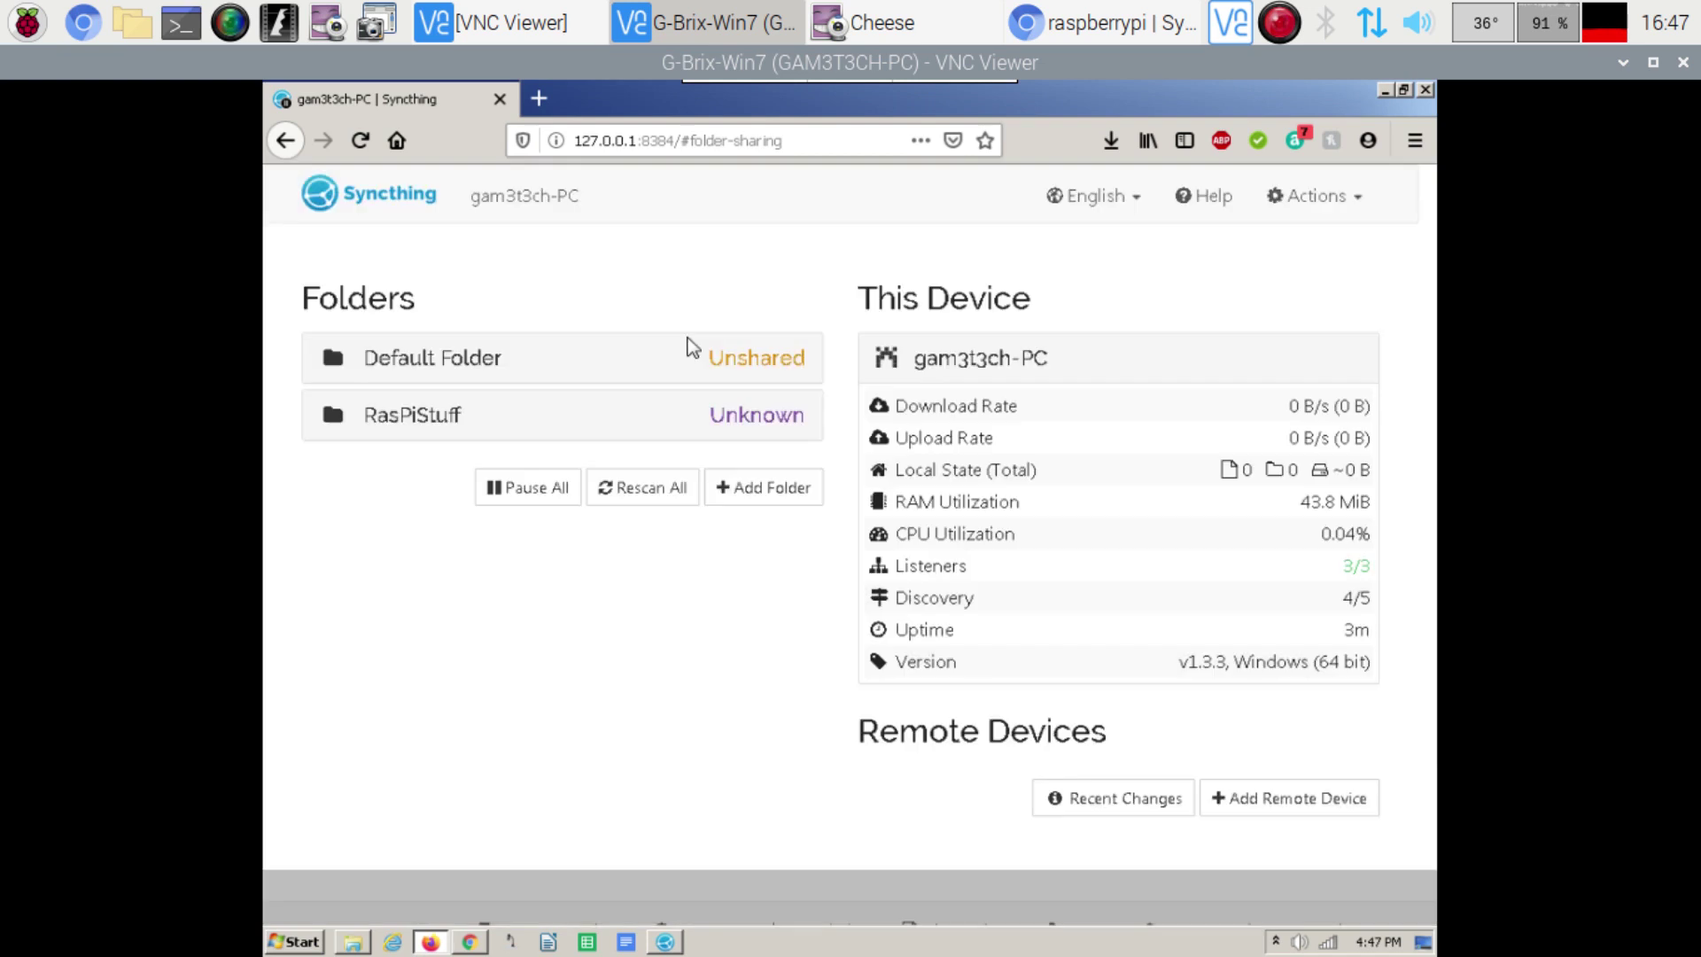
Step: Add the nearby Raspberry Pi as a remote device named Pi4
click(646, 414)
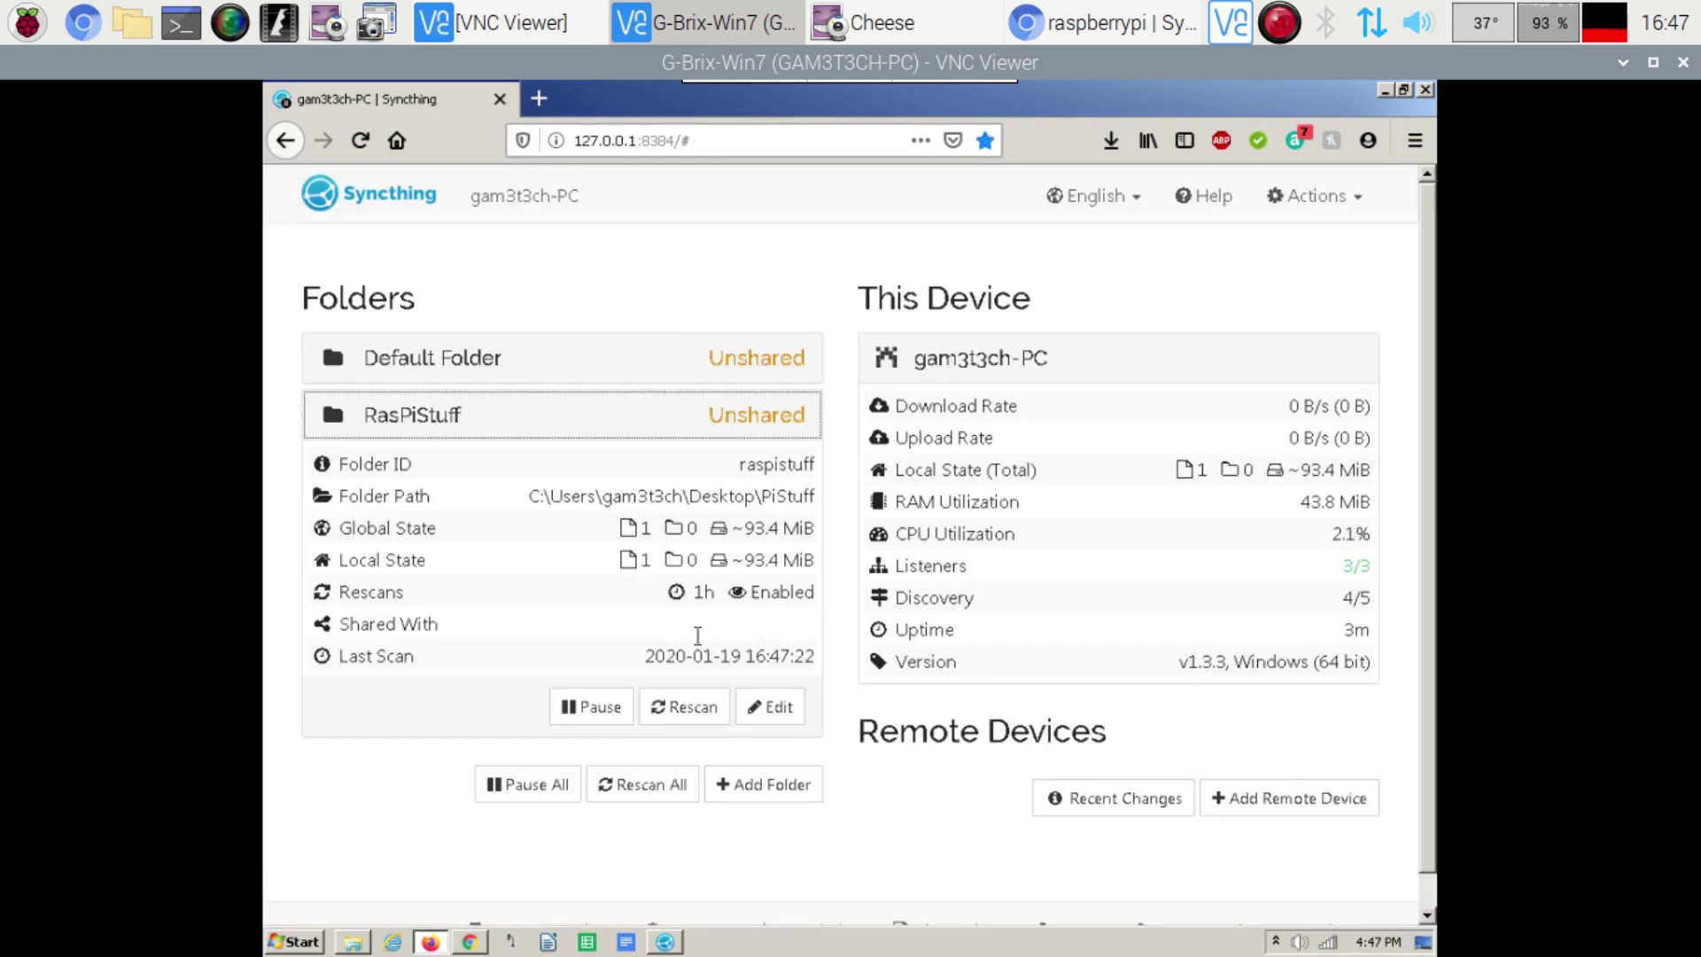
click(1318, 808)
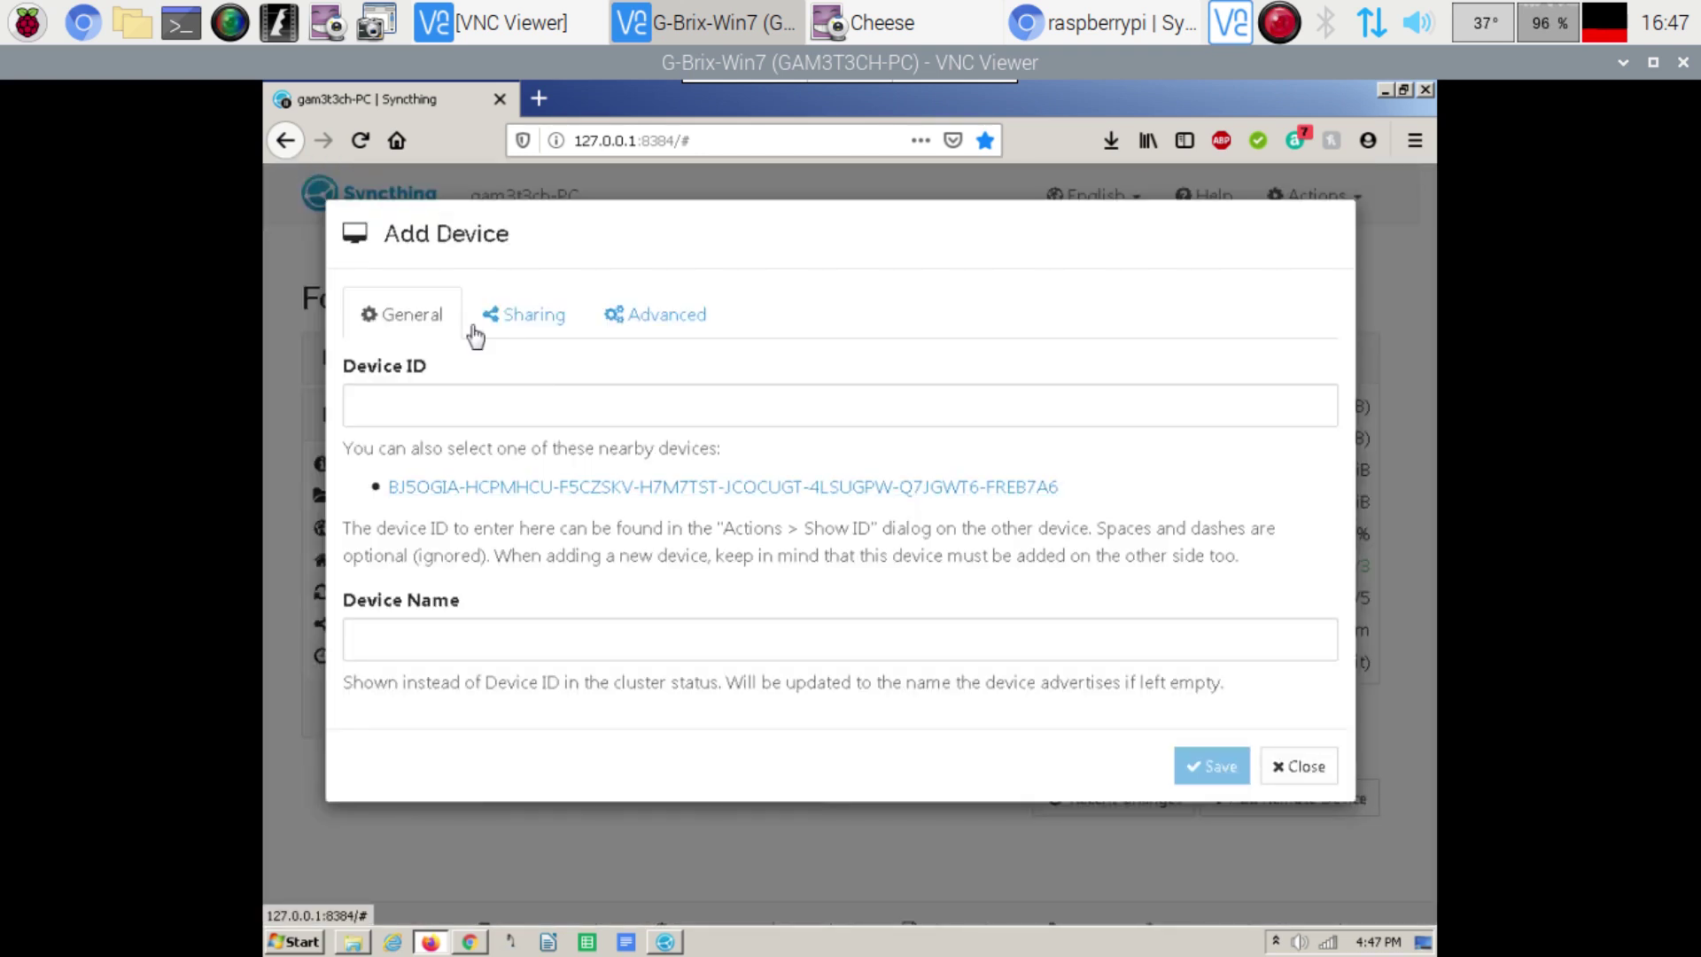
click(590, 488)
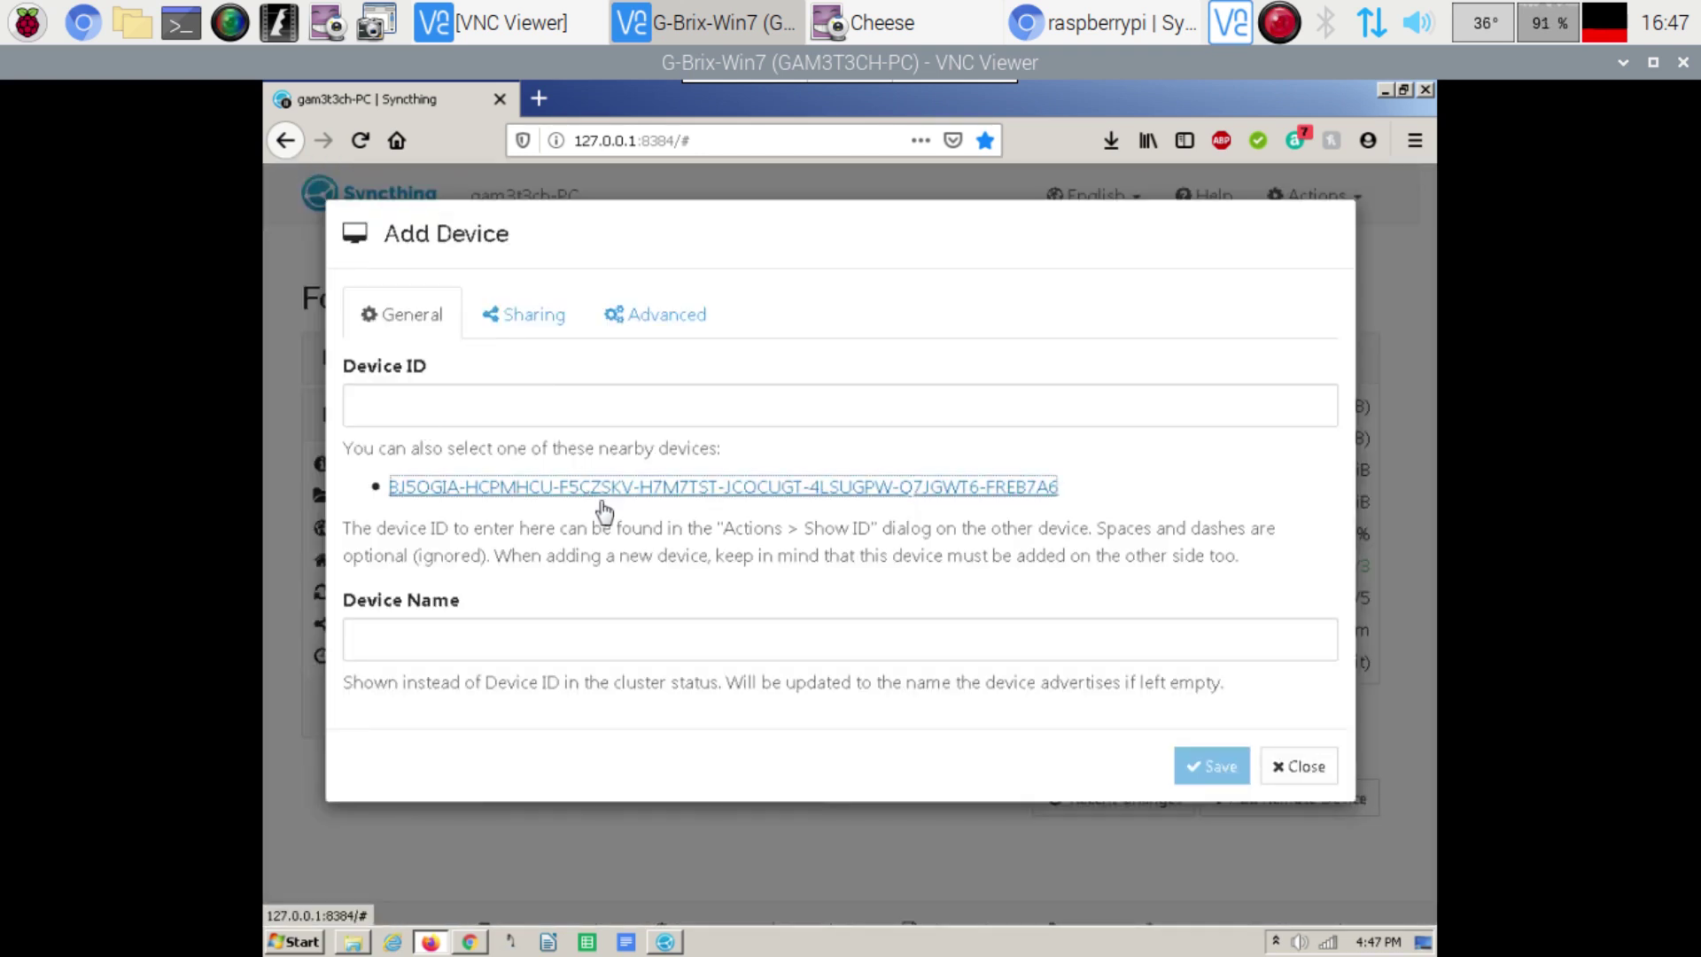
click(598, 629)
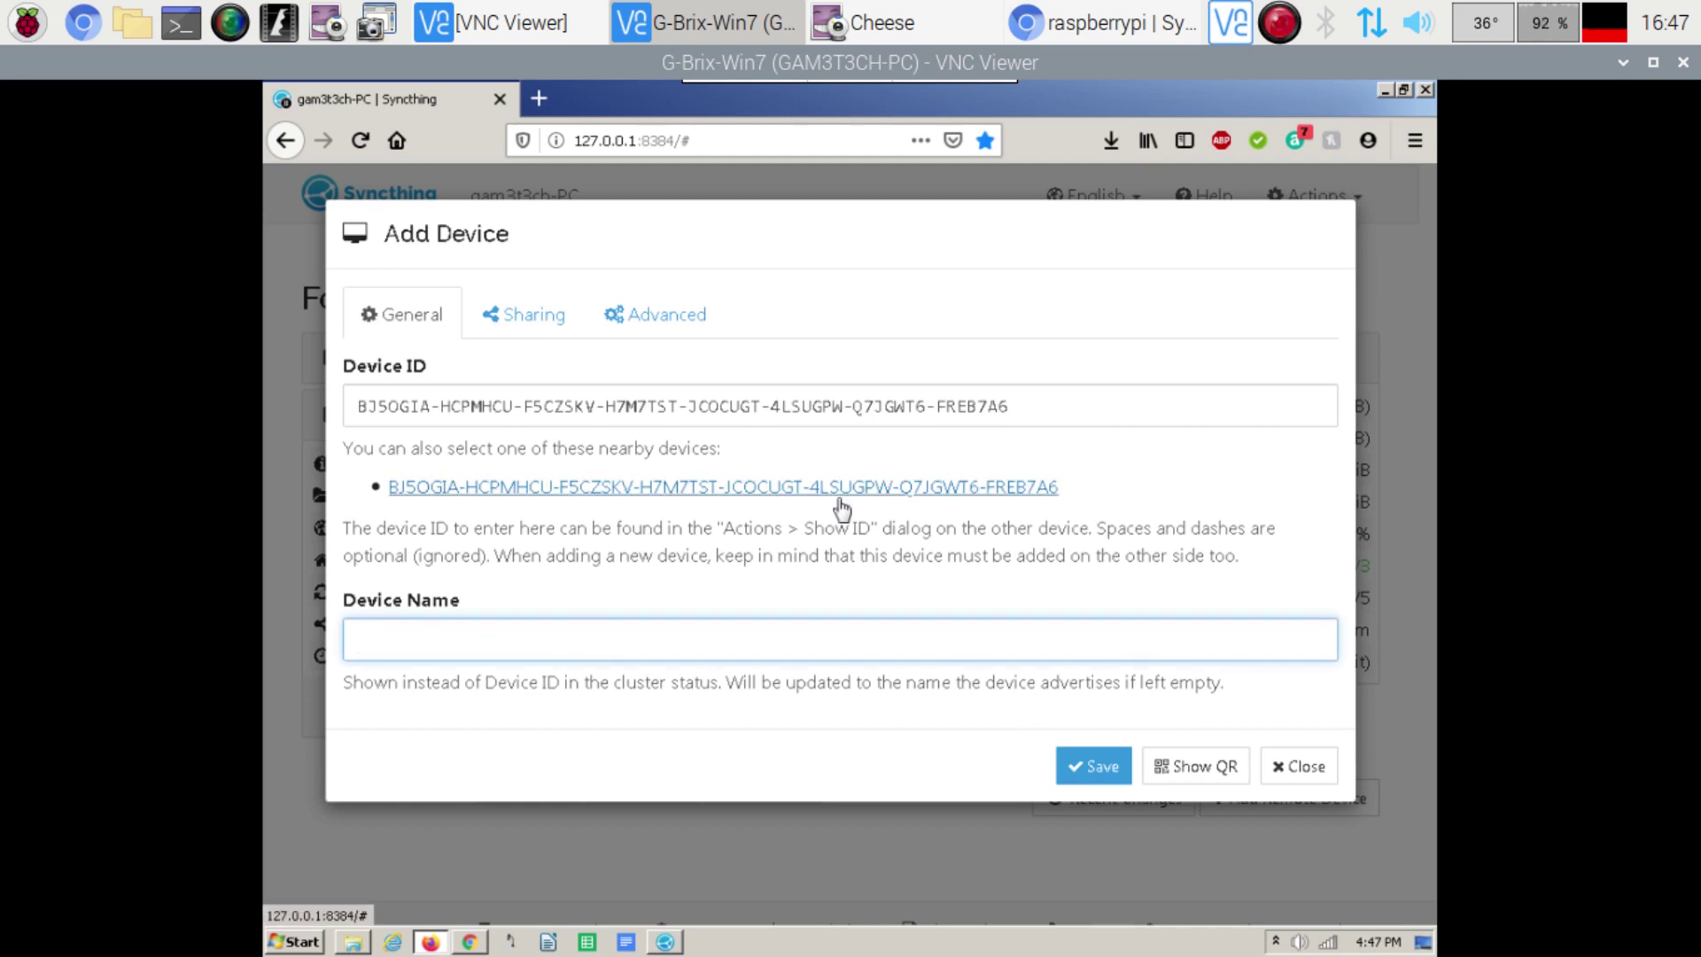
text(Pi4)
Step: Share RasPiStuff with Pi4, enable Auto Accept and Introducer, and save the device
click(549, 317)
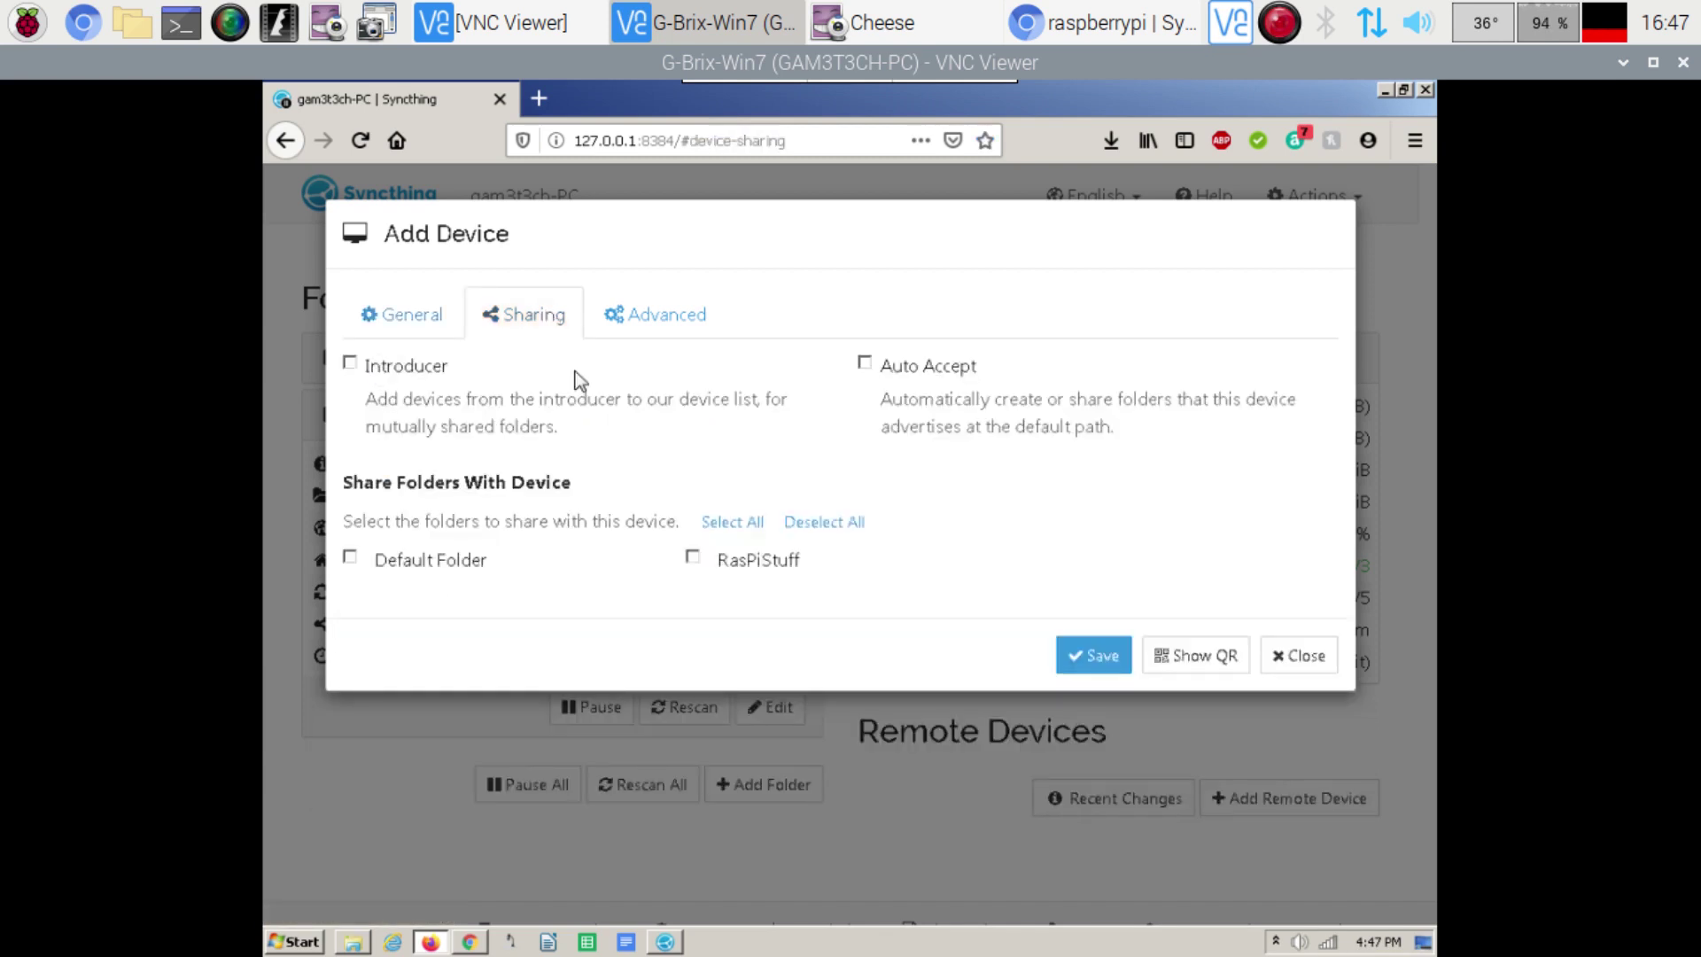
click(708, 562)
click(877, 366)
click(350, 363)
click(644, 321)
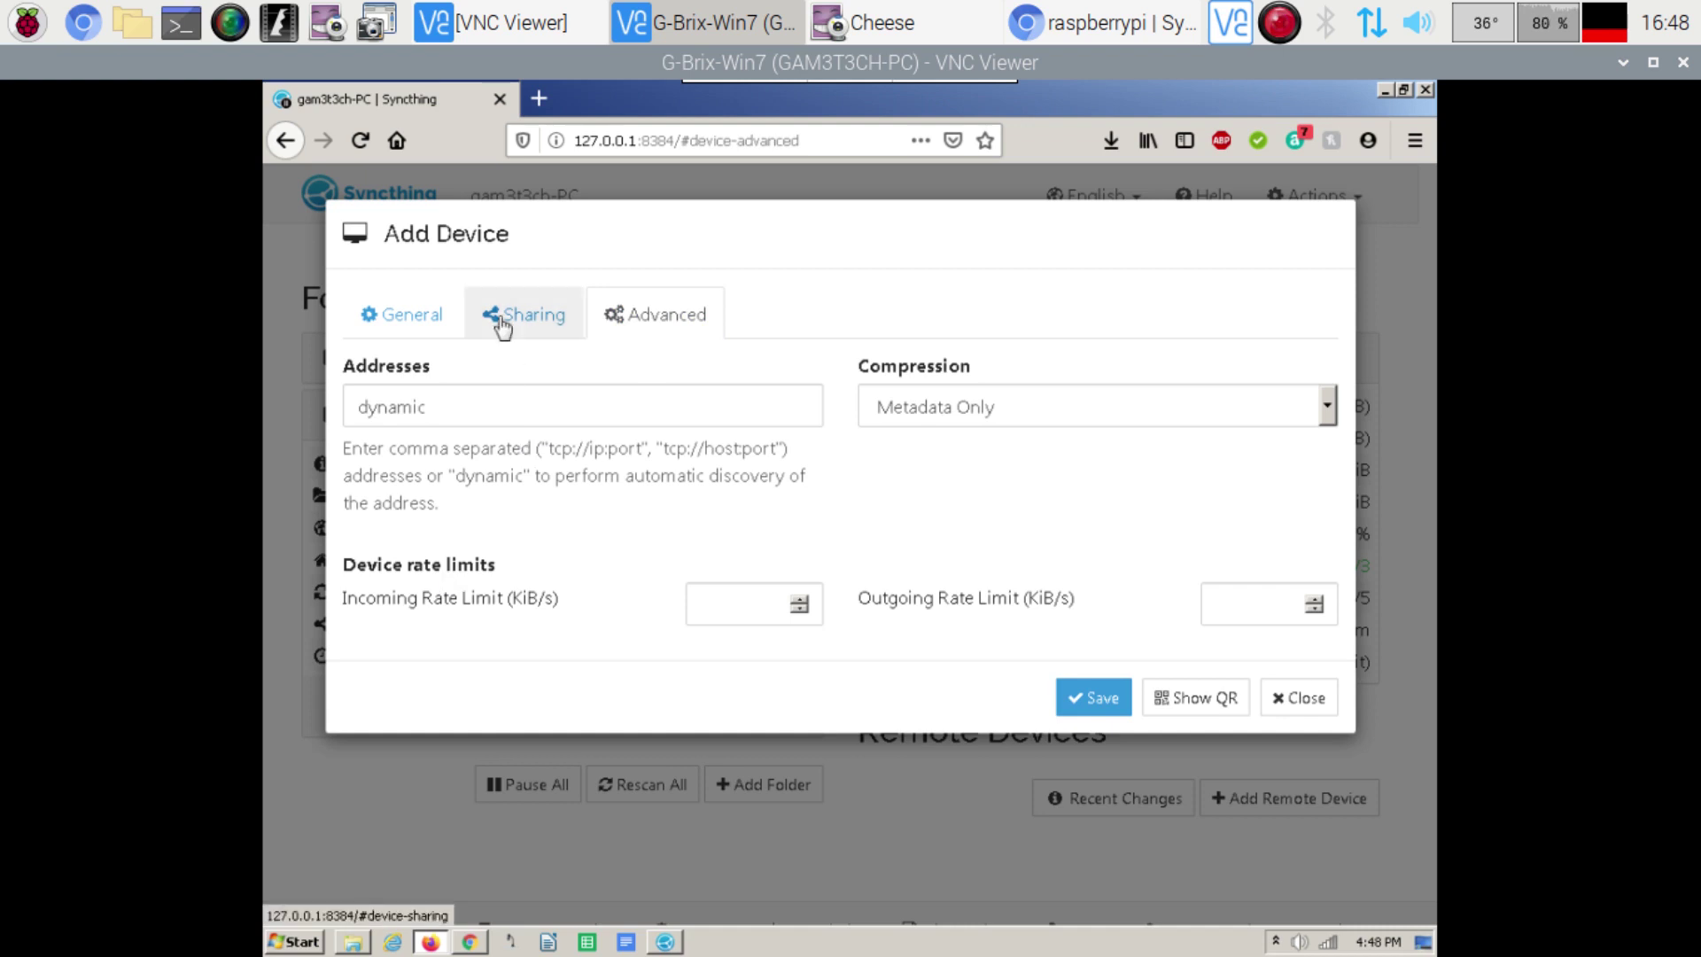
click(416, 315)
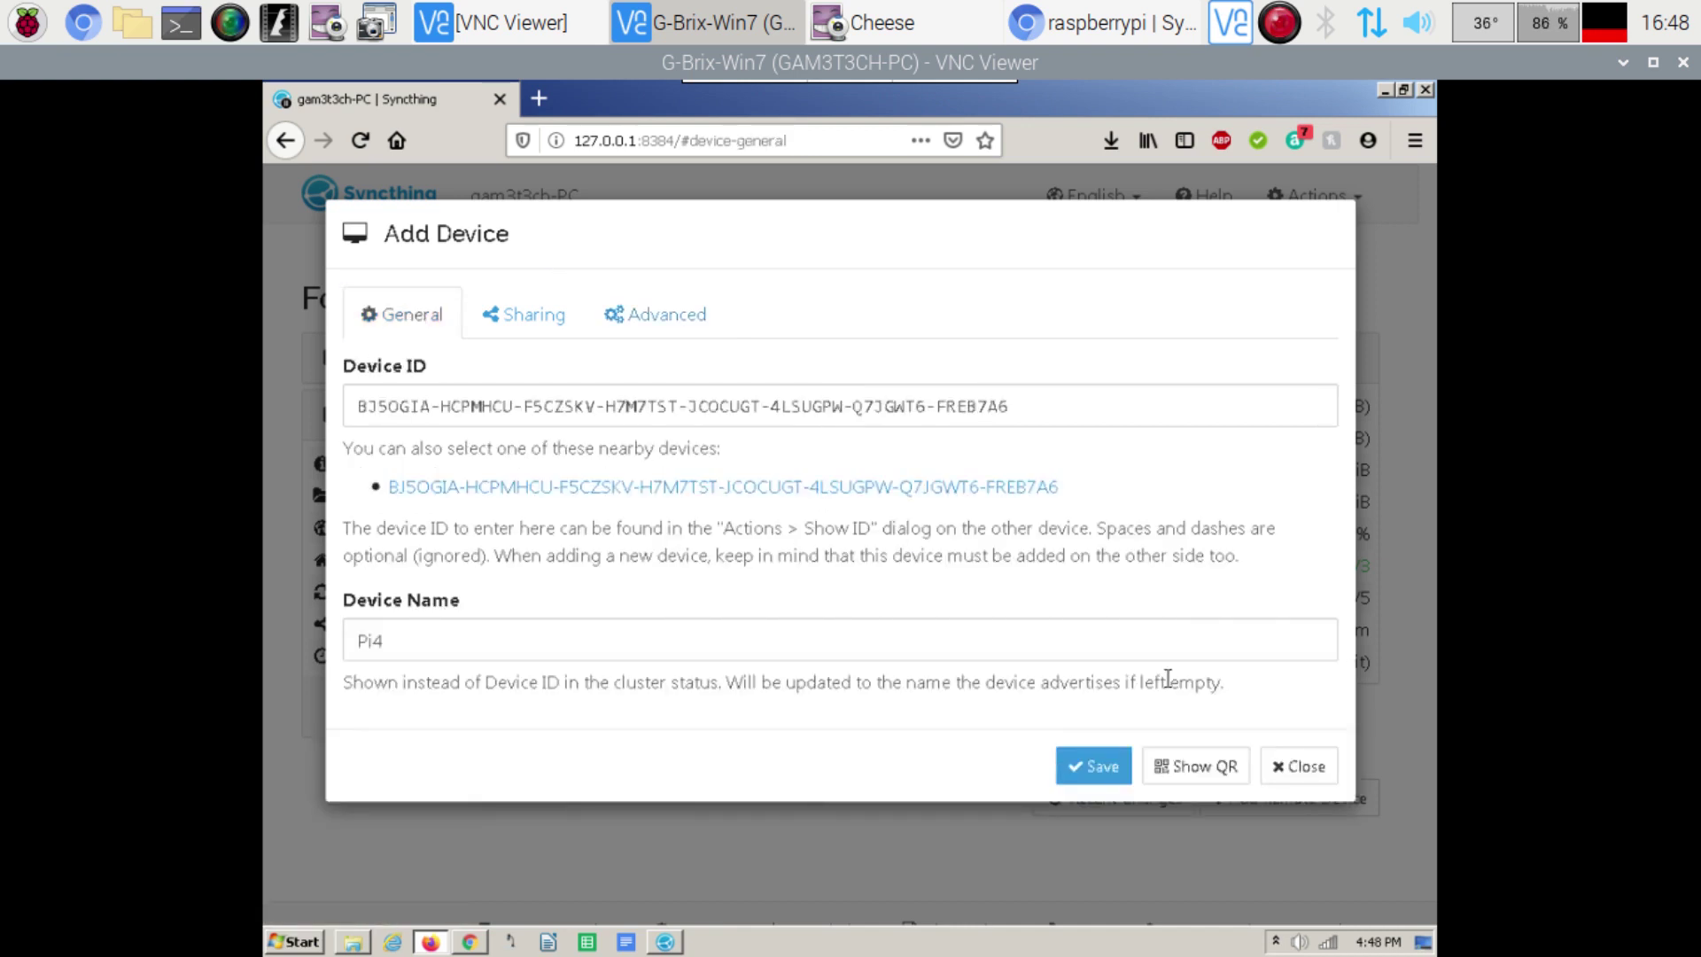
click(1098, 767)
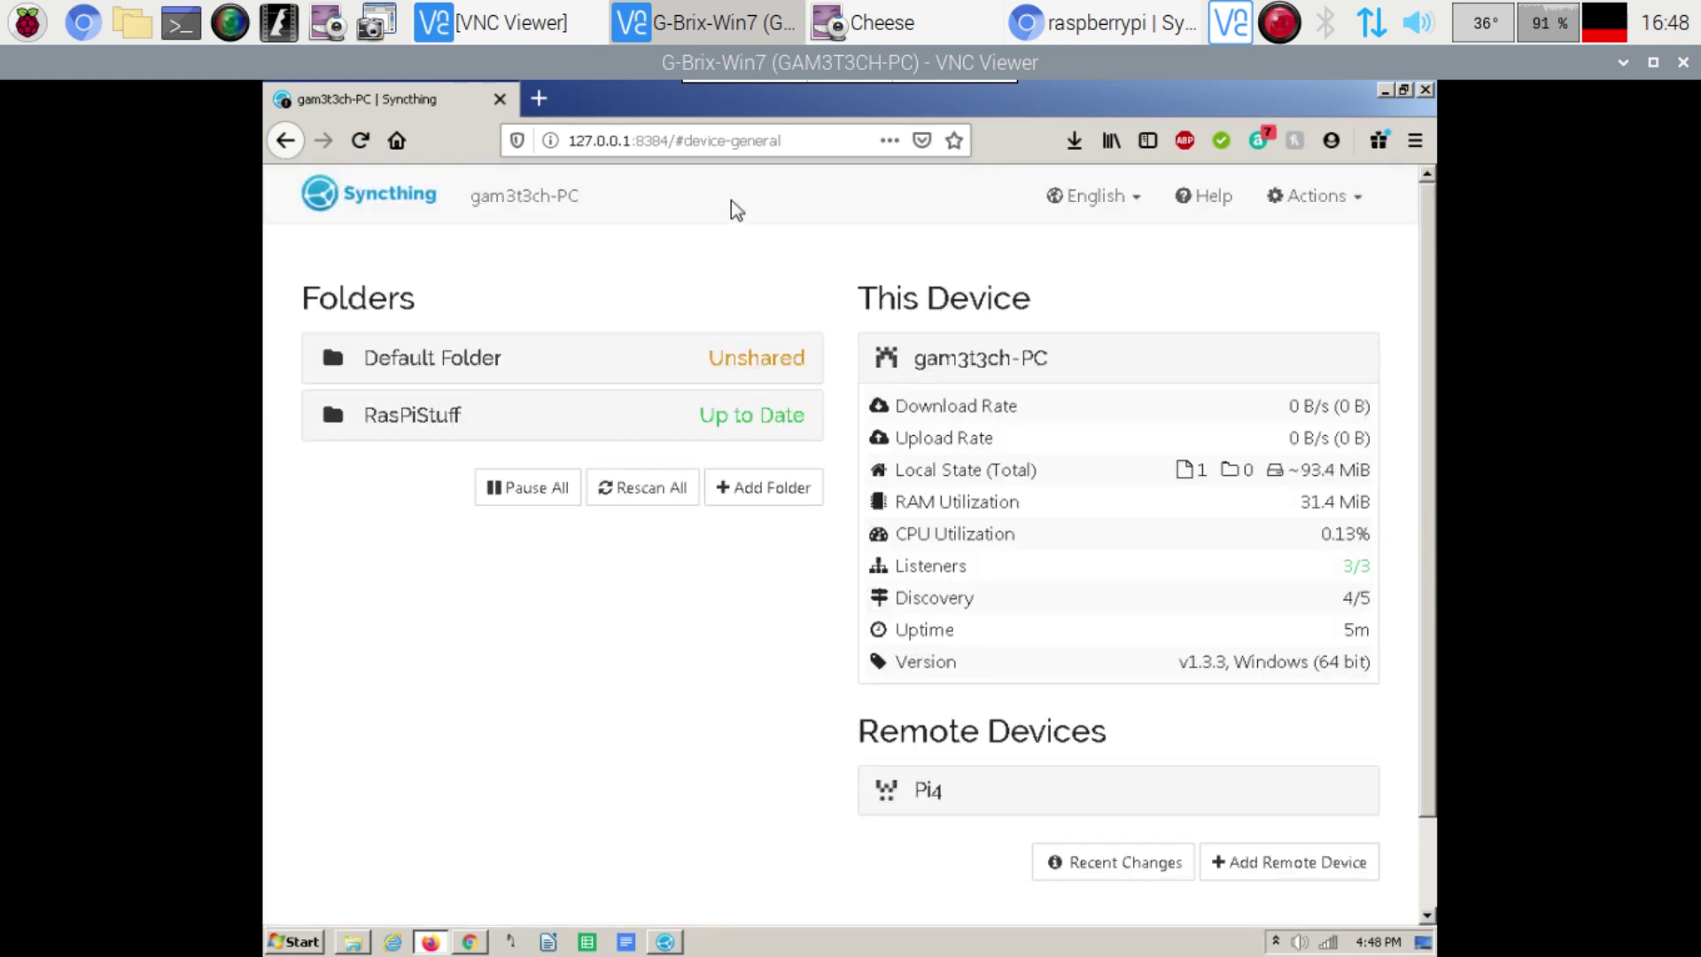
Step: On the Pi, add the Windows PC sharing Rpi4Downloads, with Introducer and Auto Accept enabled
click(1105, 19)
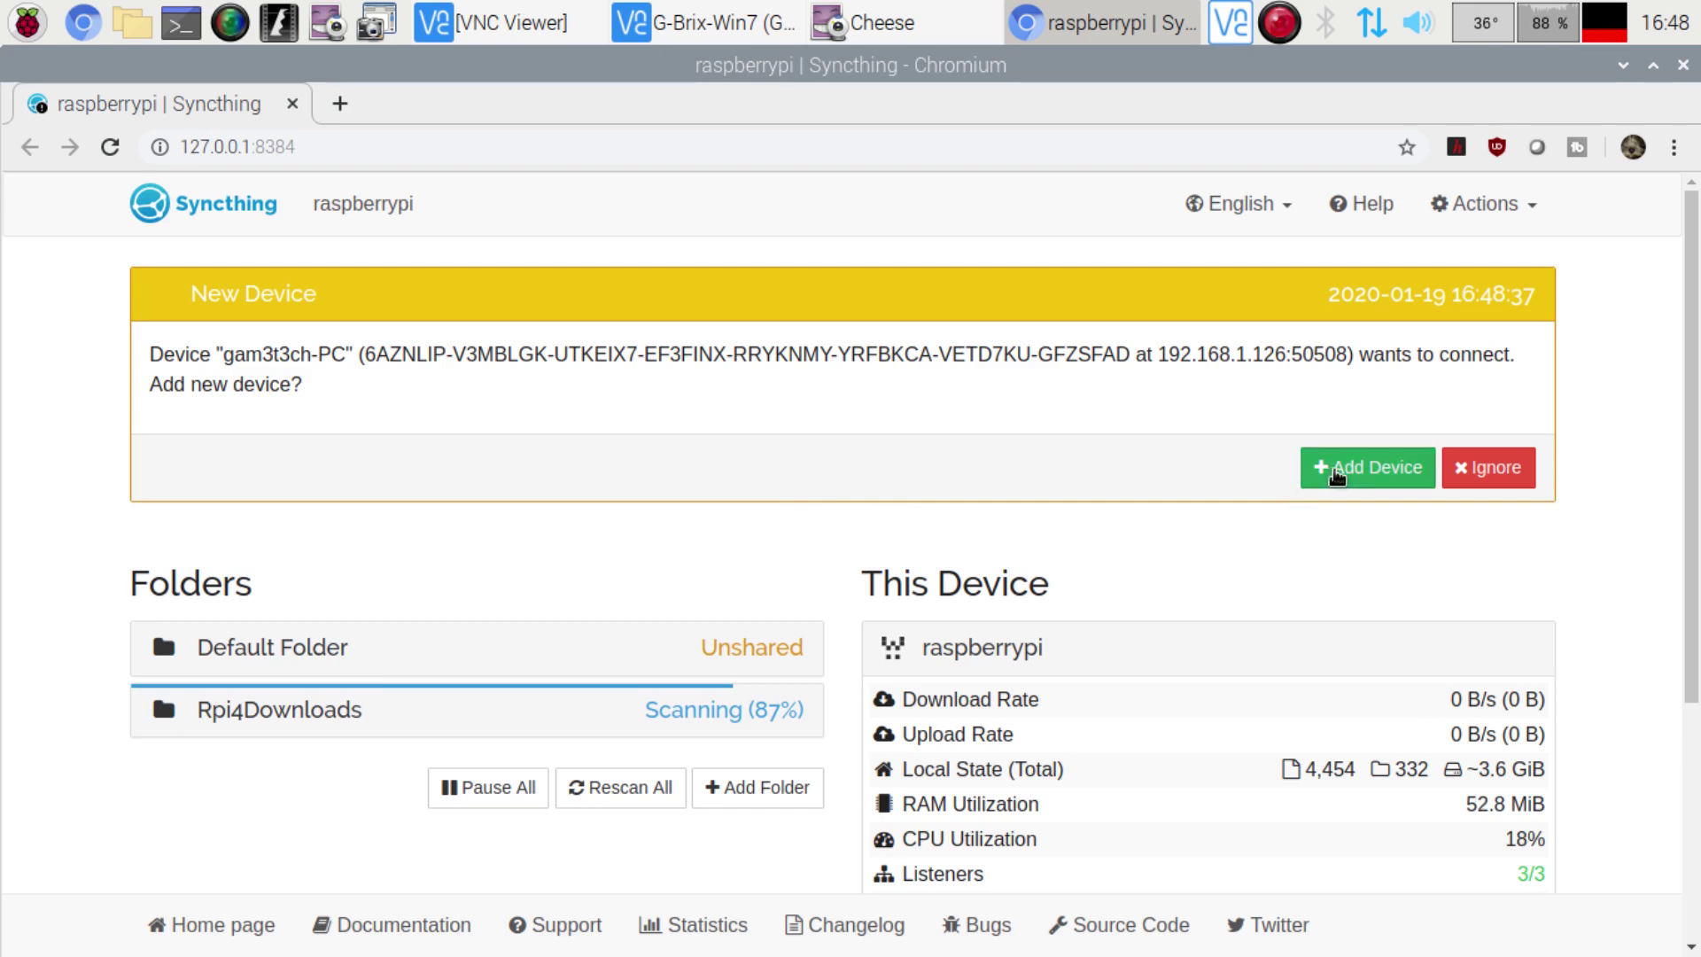
click(1337, 470)
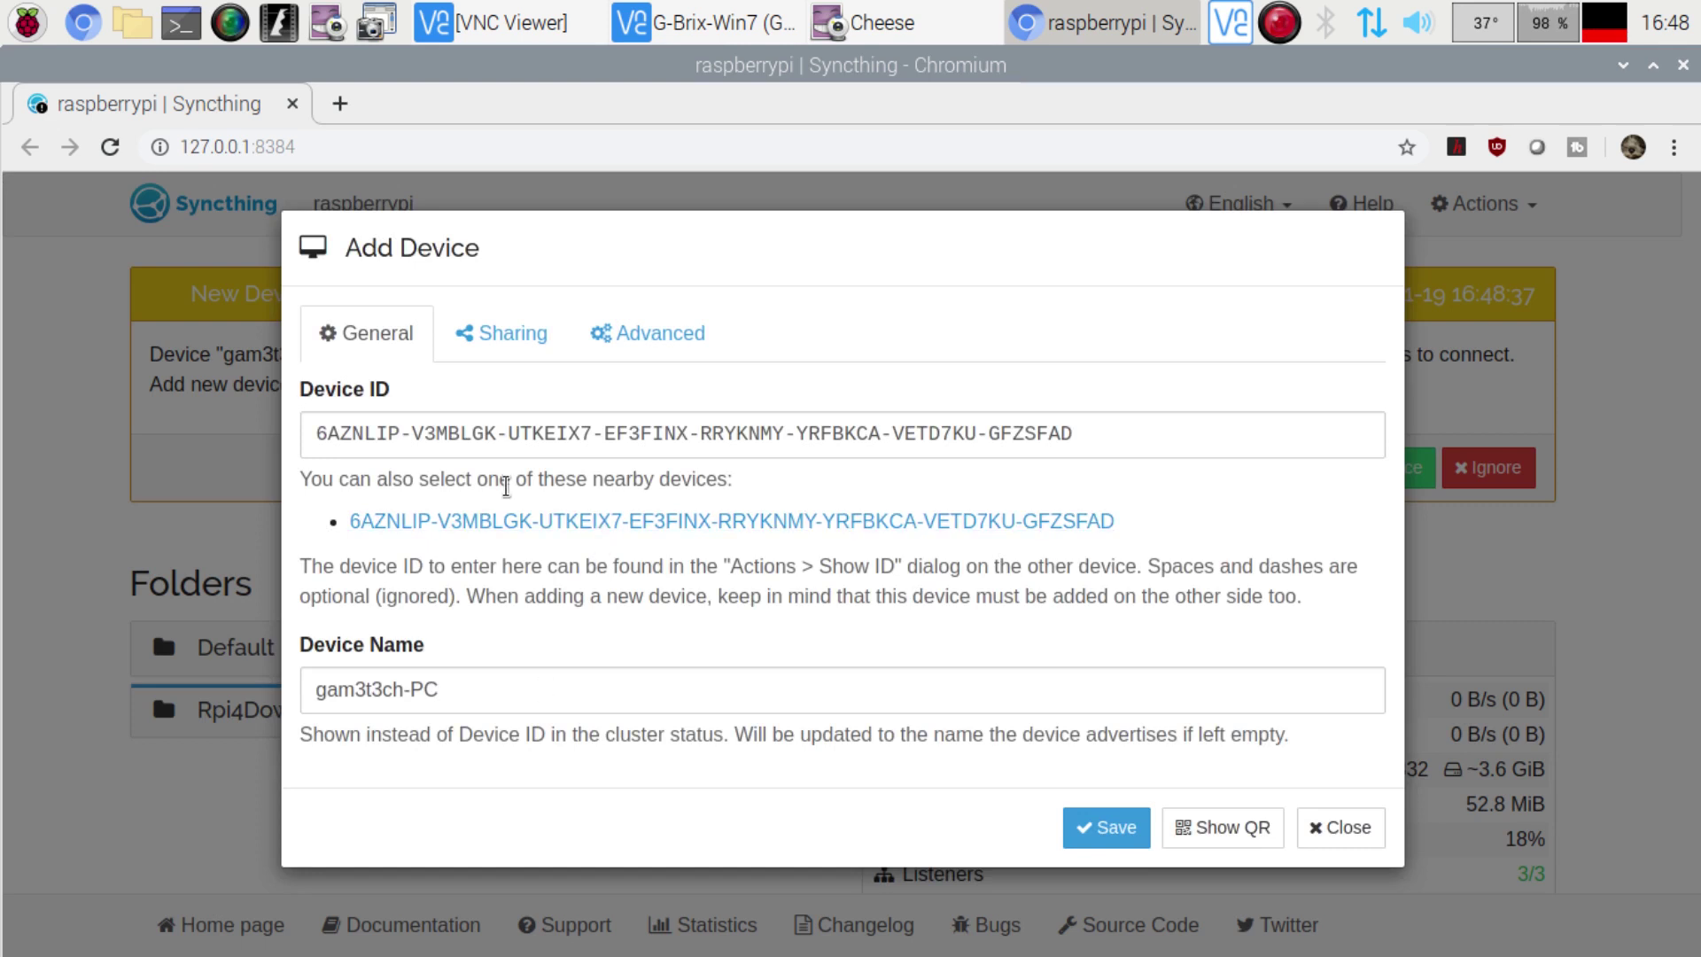
click(537, 344)
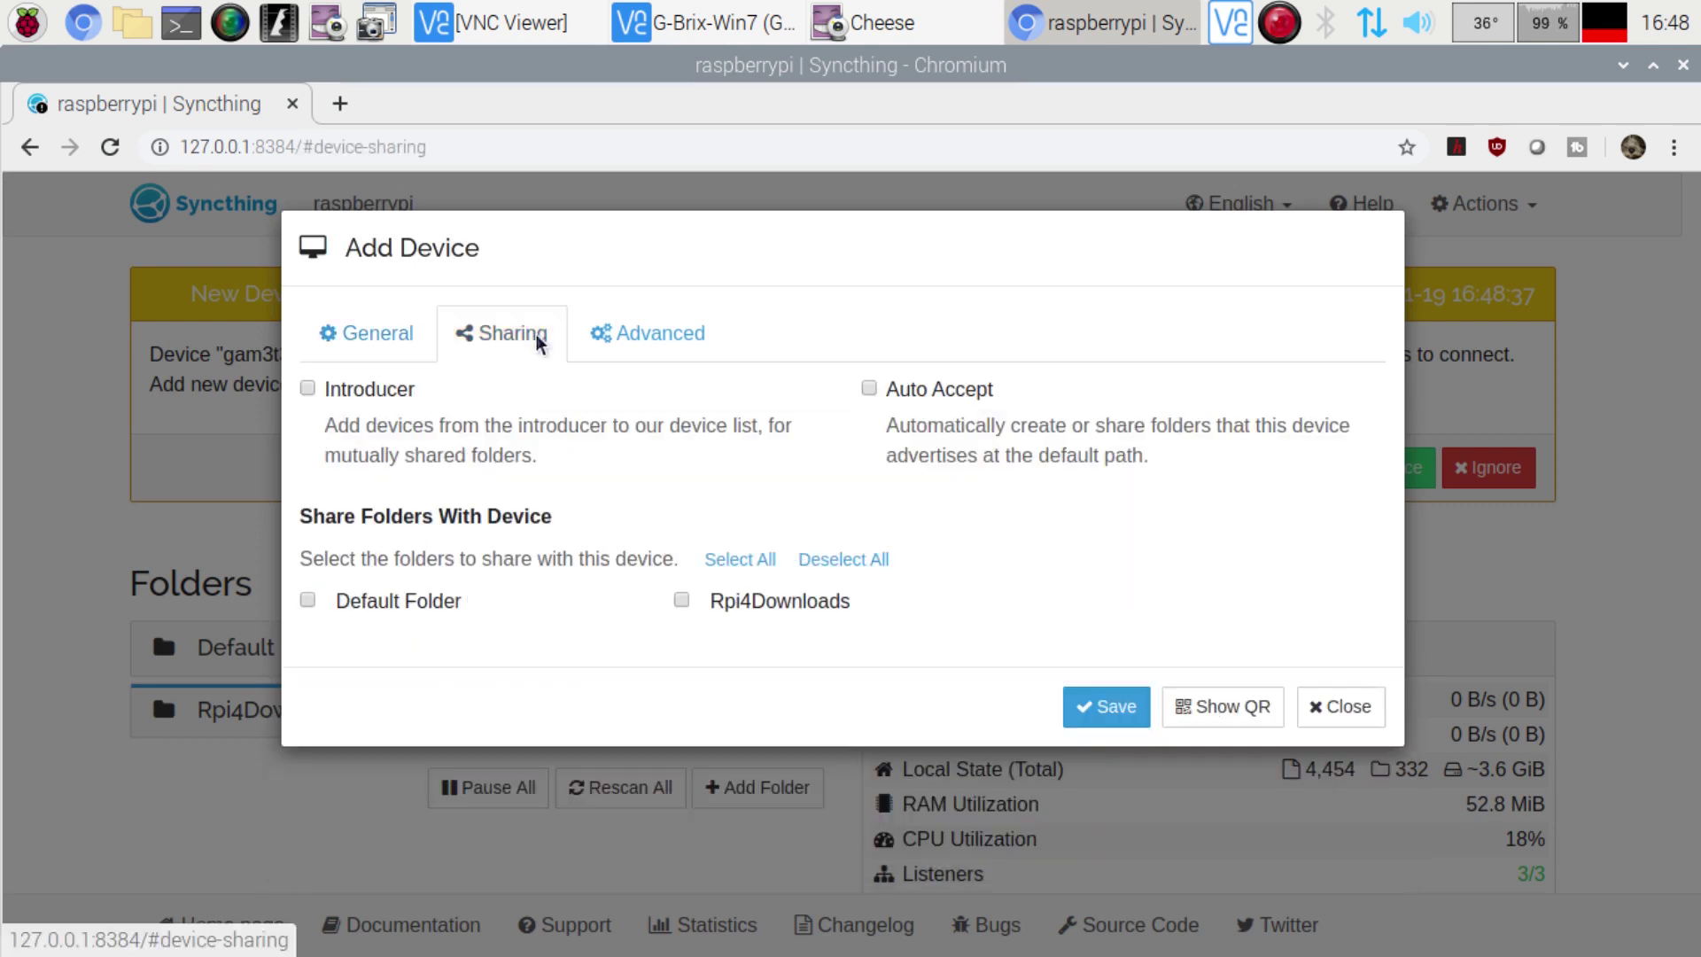
click(682, 601)
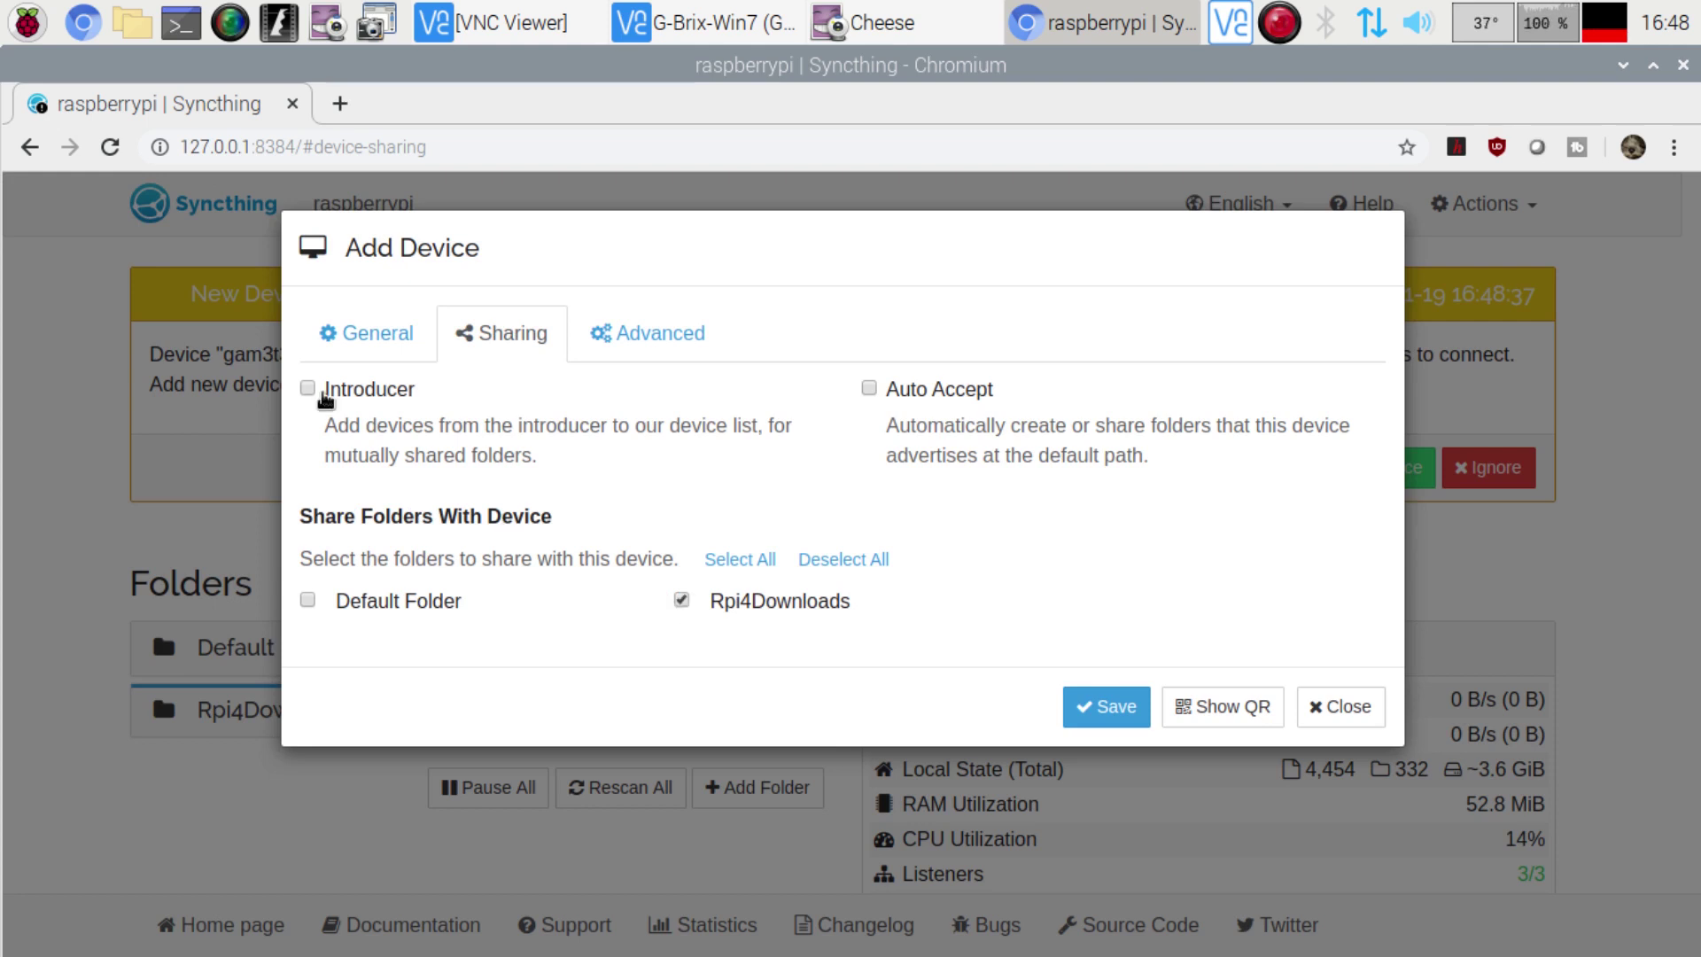
click(307, 387)
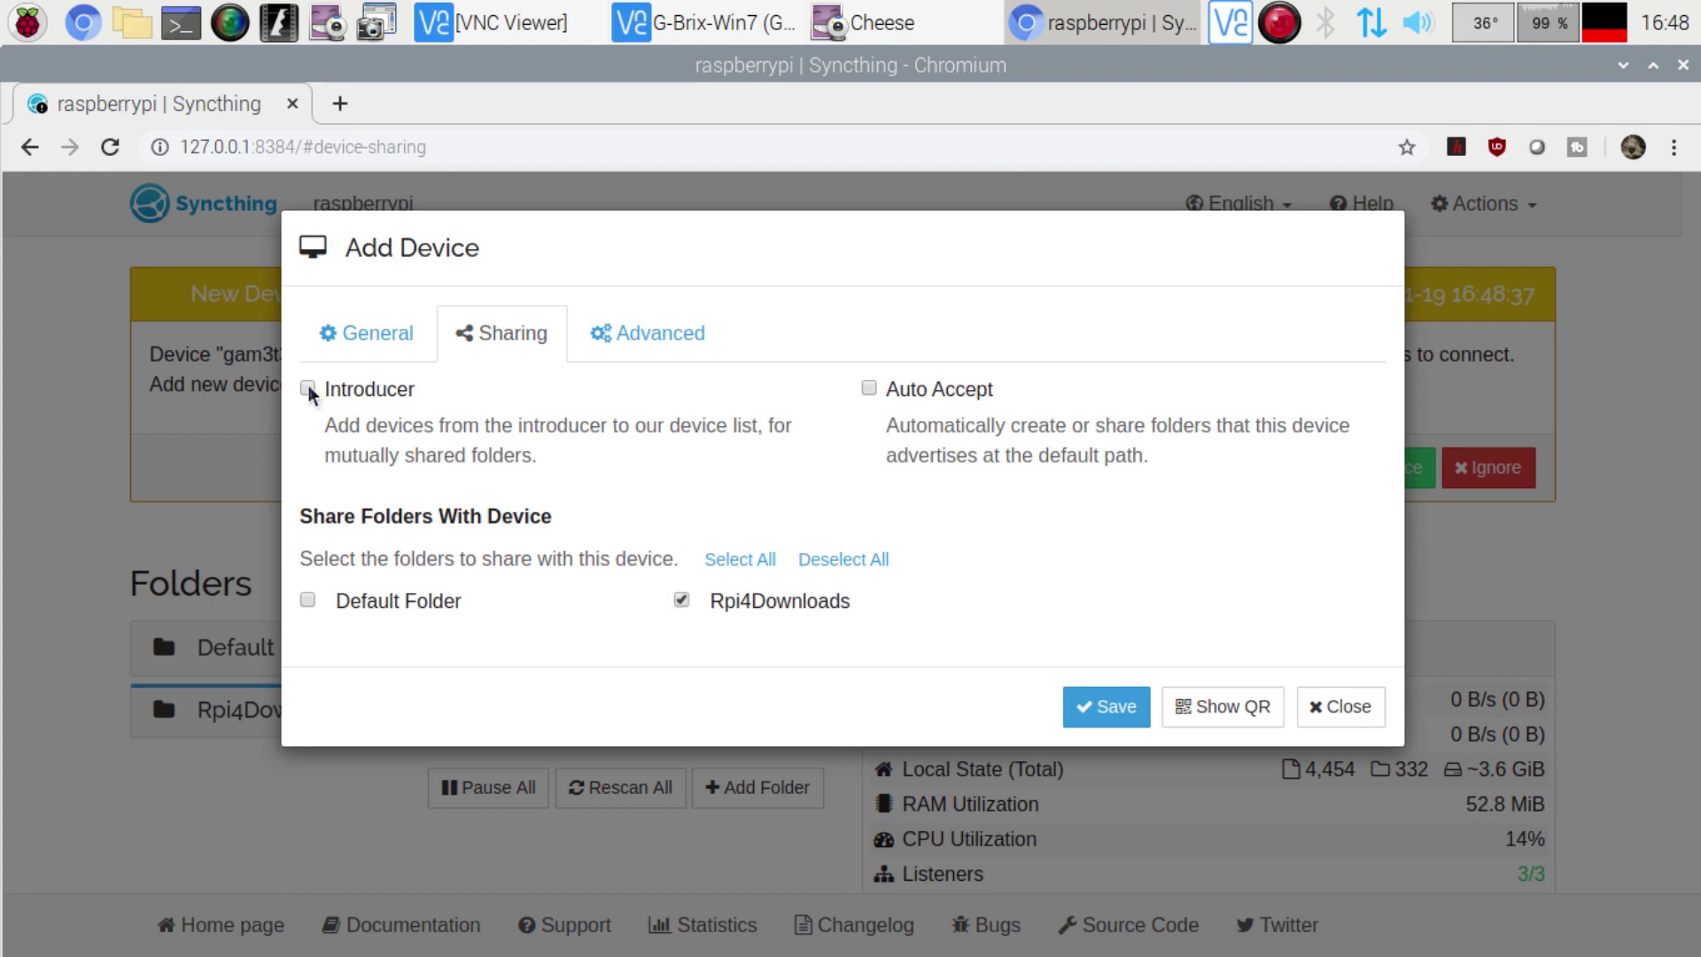
click(868, 388)
click(1092, 708)
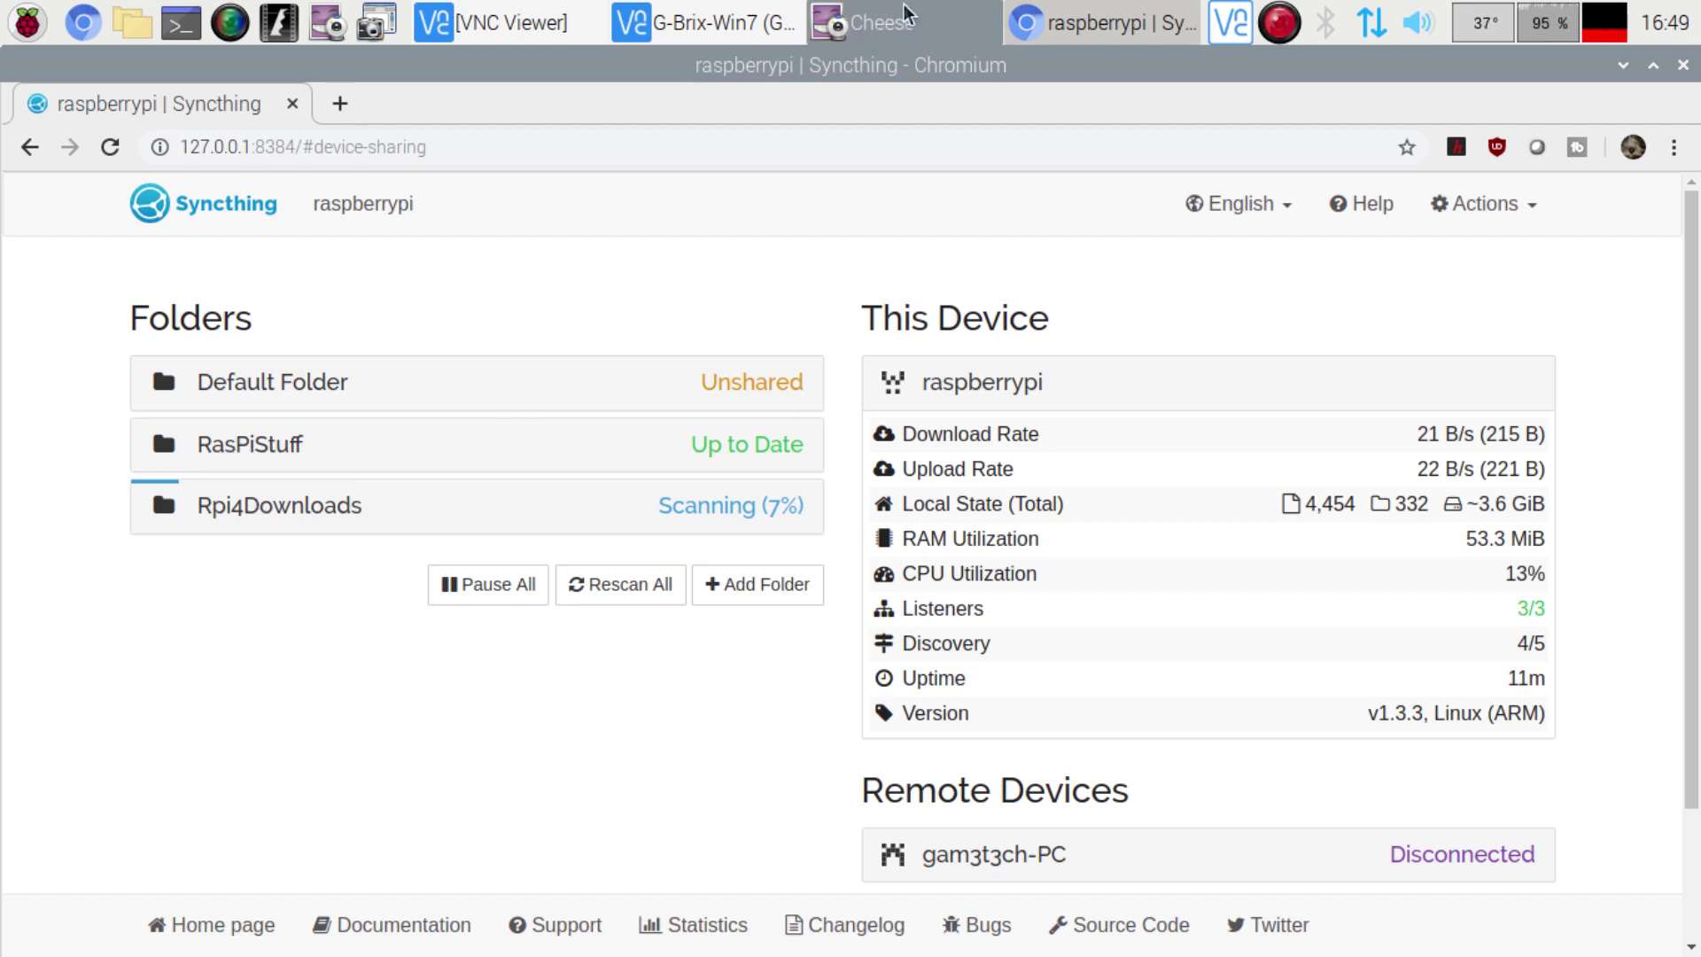
Step: Return to the Windows PC's Syncthing dashboard, then open the Pi menu's Internet submenu
click(704, 23)
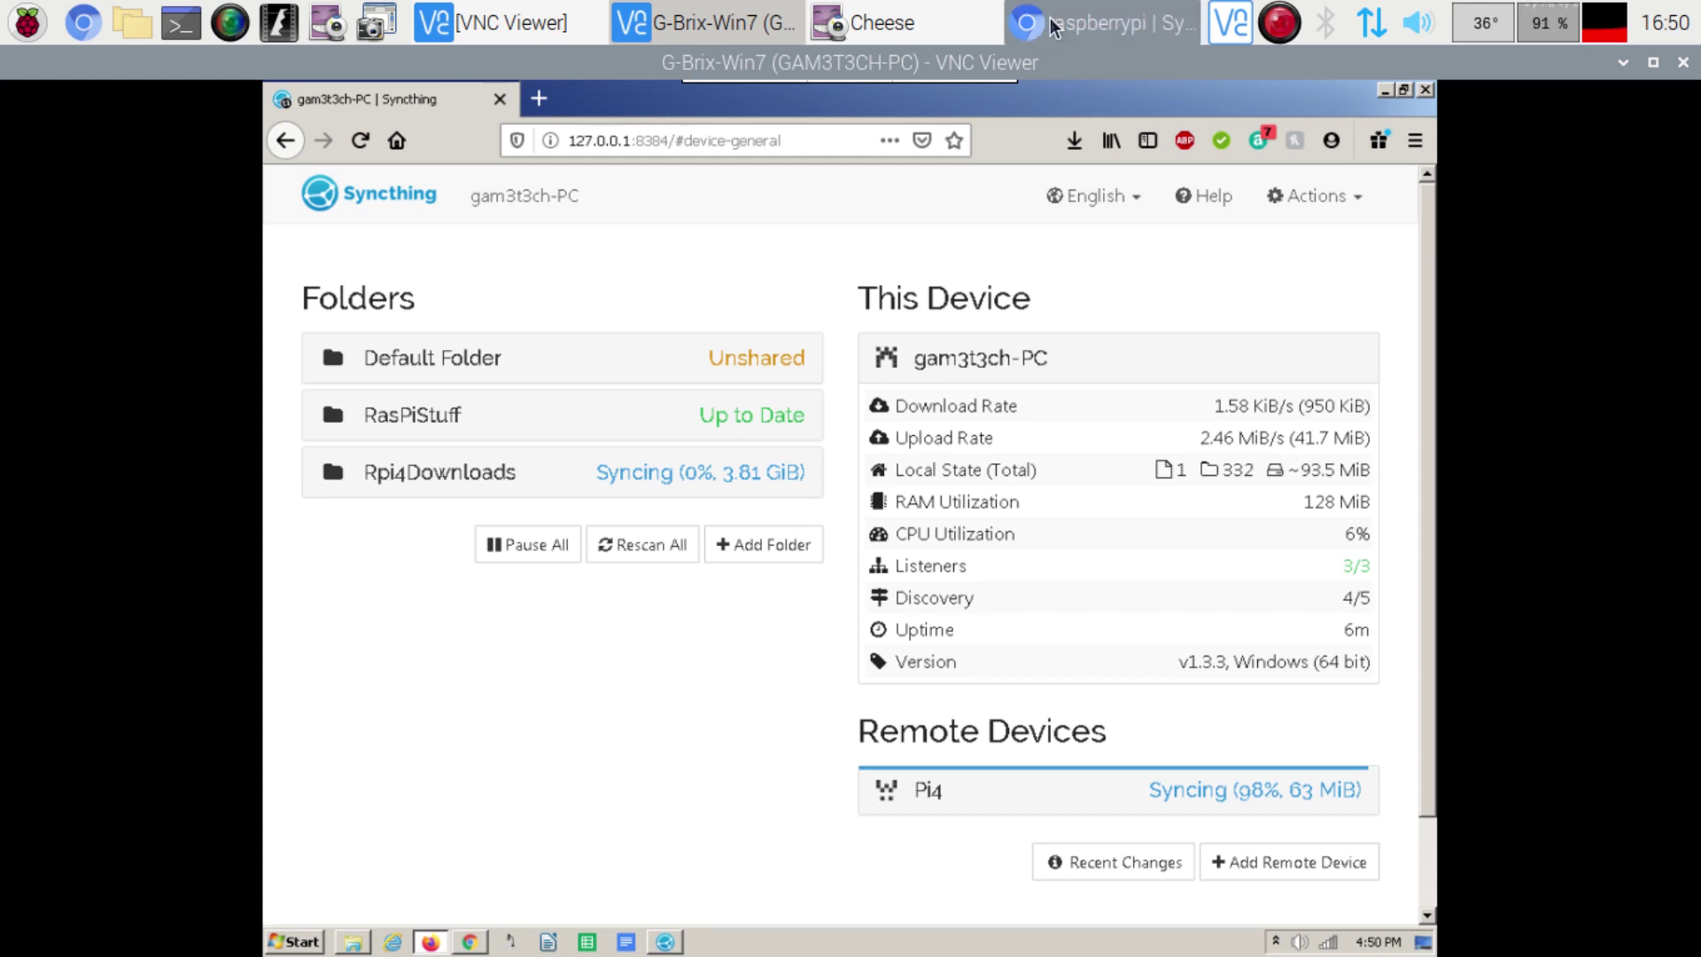
click(26, 22)
mouse_move(133, 161)
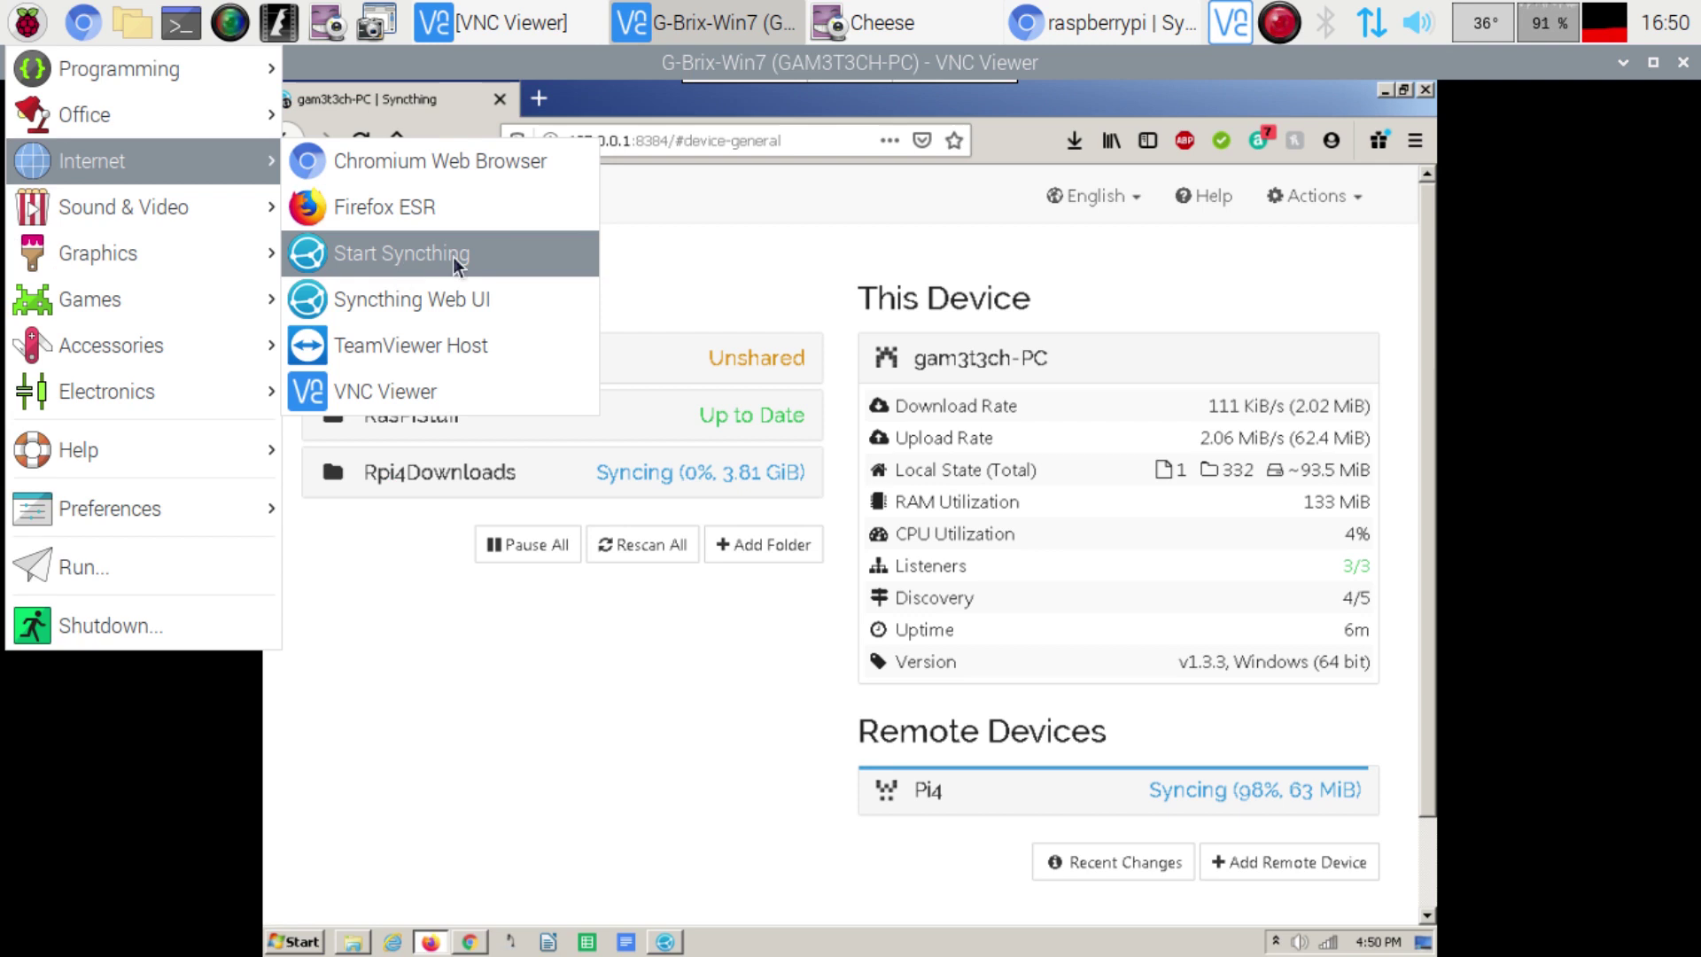